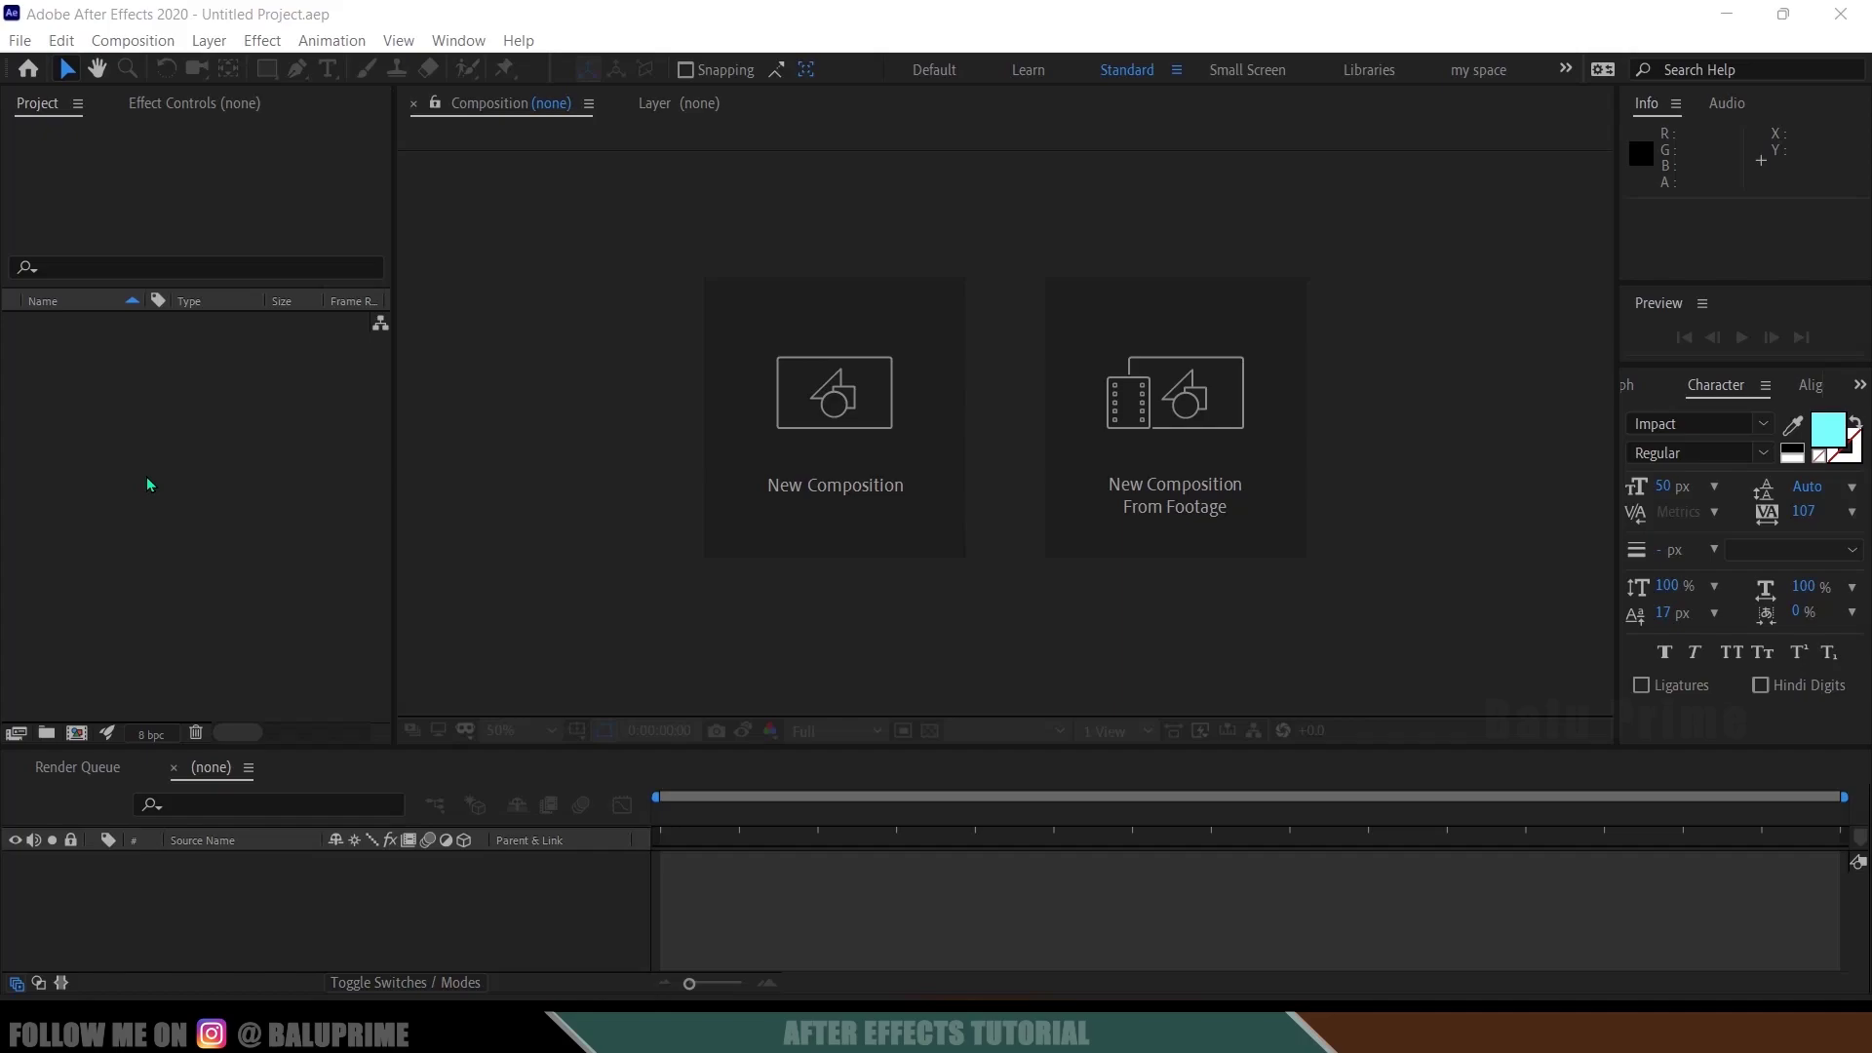
# Begin a new composition from the empty Composition panel, opening settings for Comp 1
pyautogui.click(836, 424)
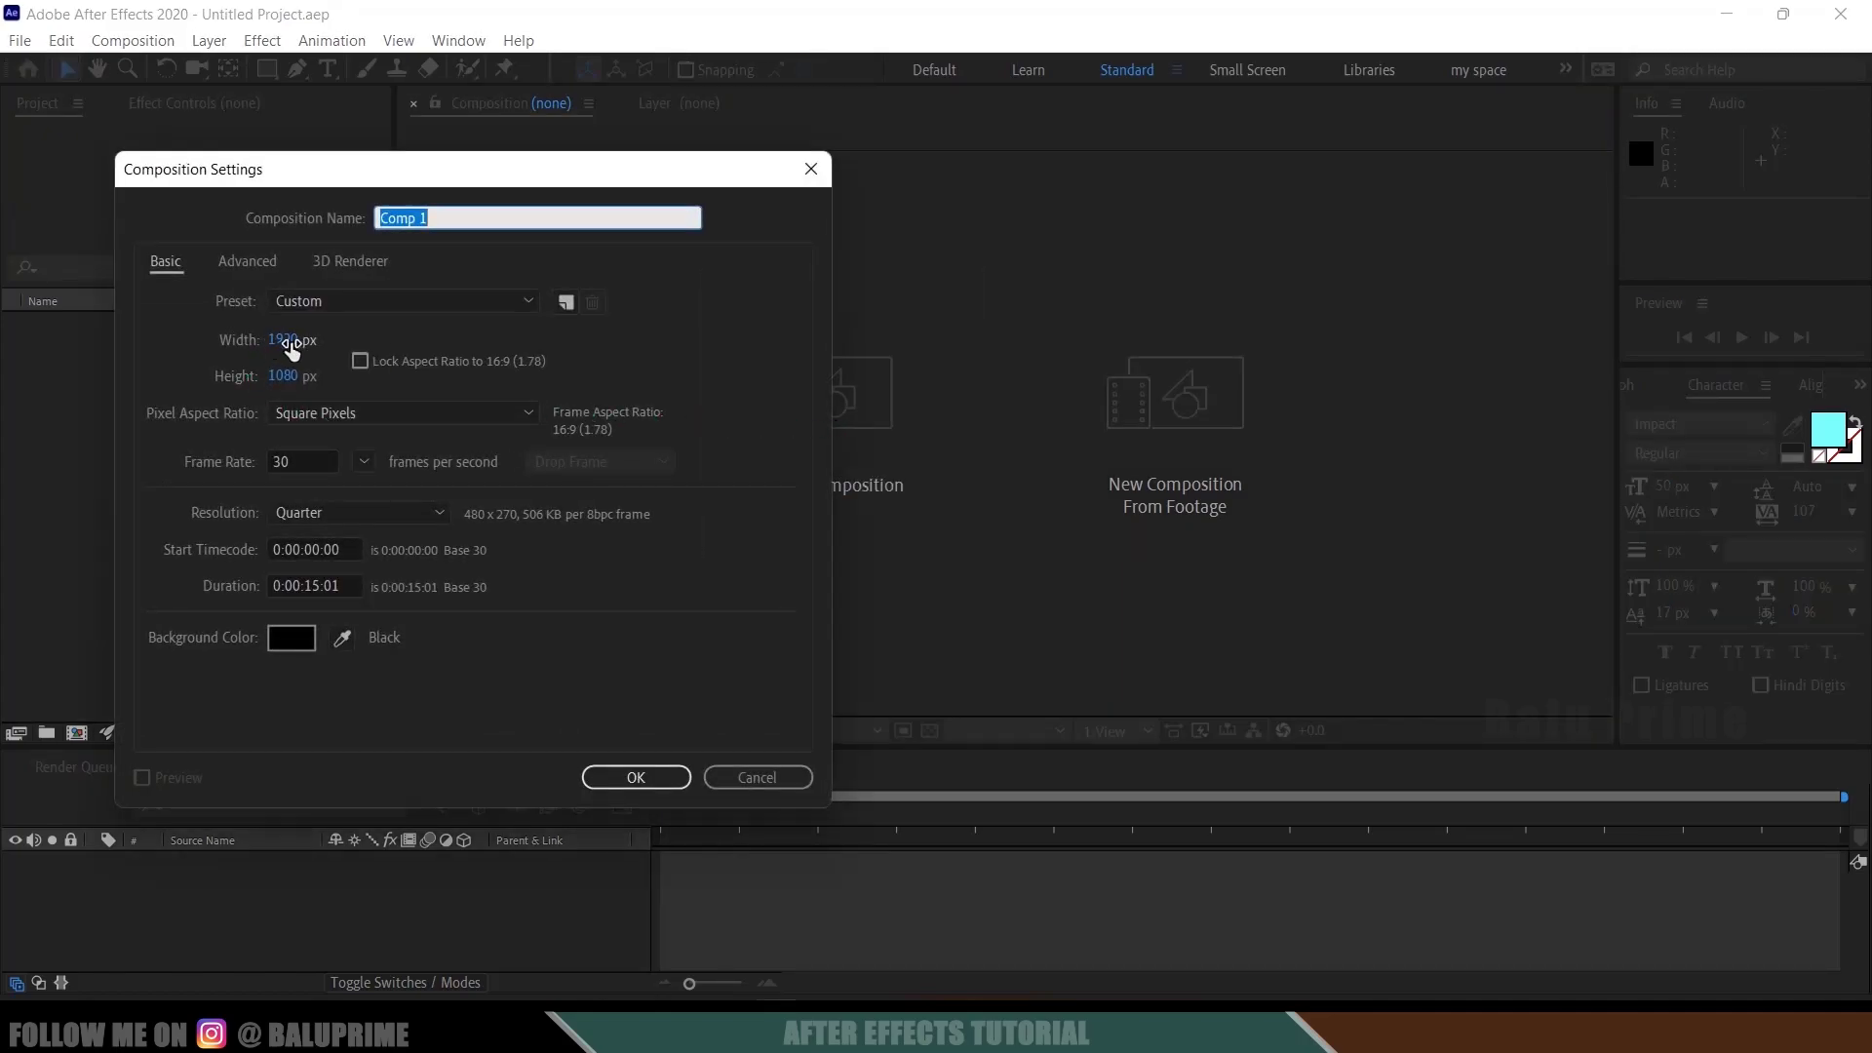
# Create Comp 1 with the HDTV 1080 29.97 preset, 1920×1080, lasting 0;00;15;01
pyautogui.click(380, 309)
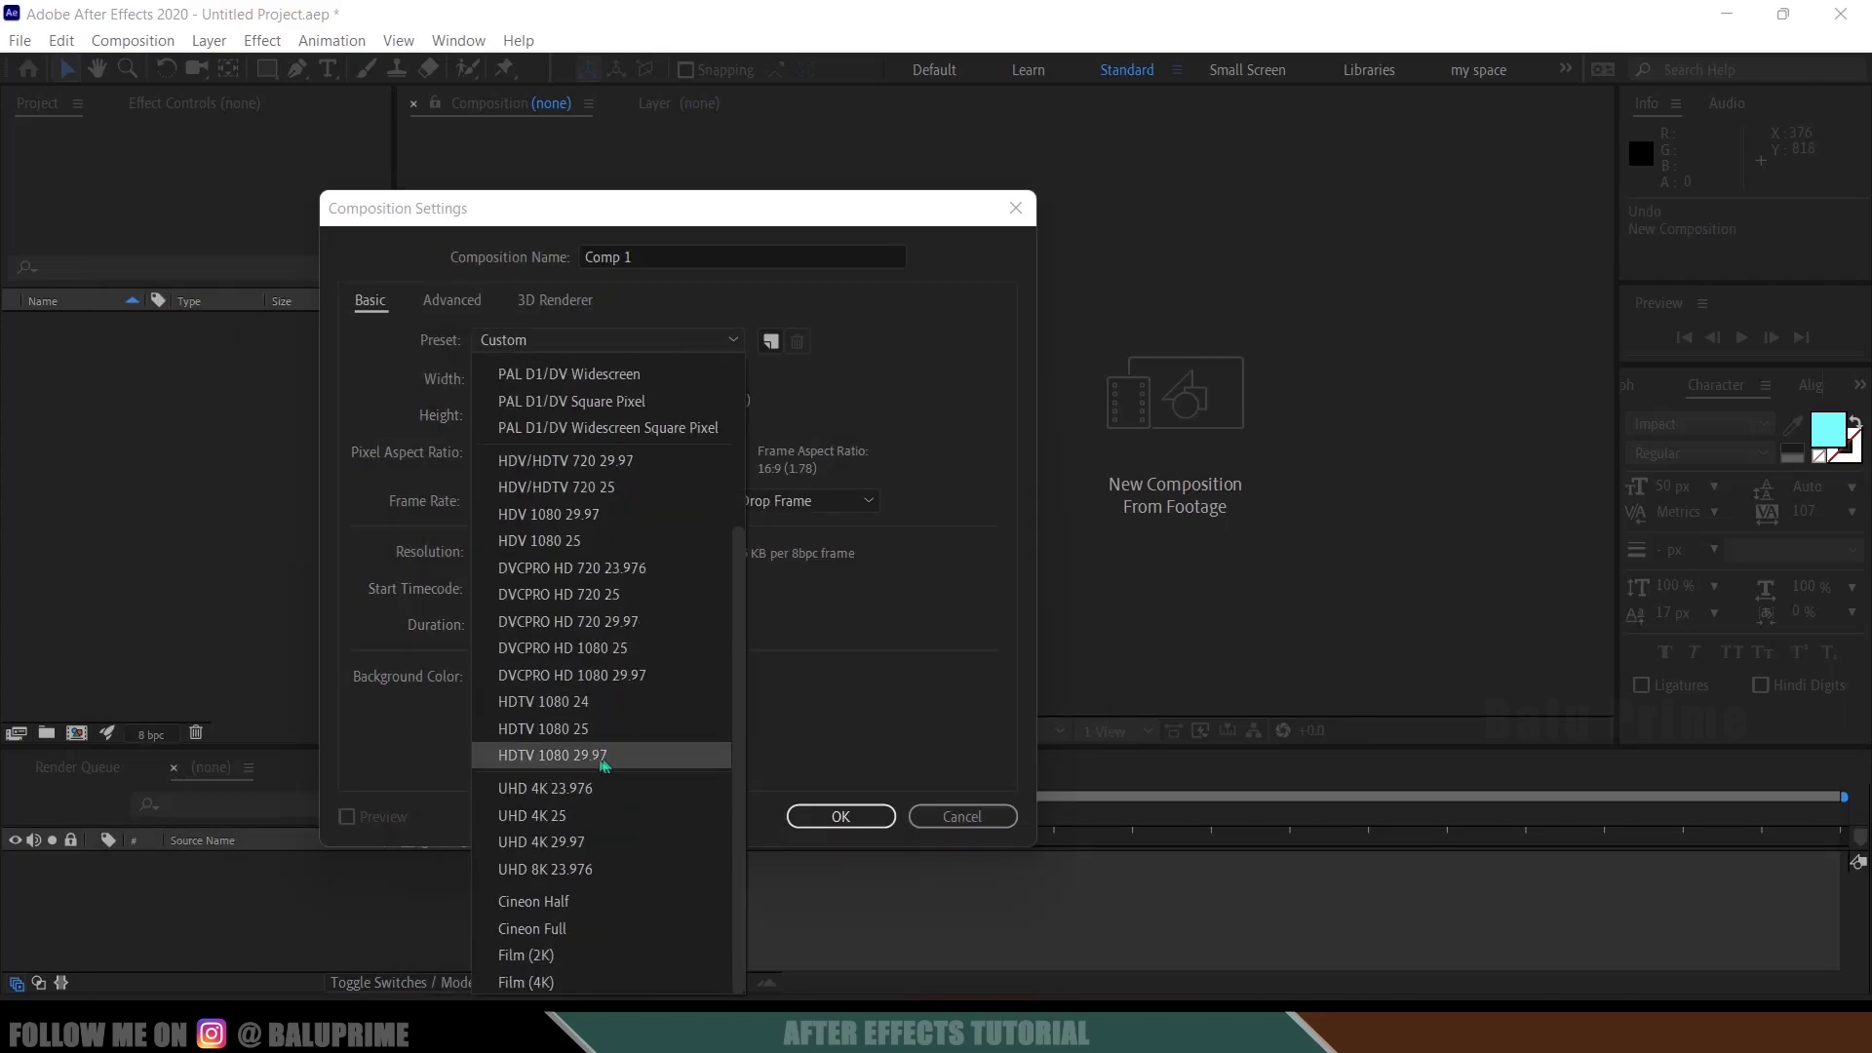
pyautogui.click(573, 757)
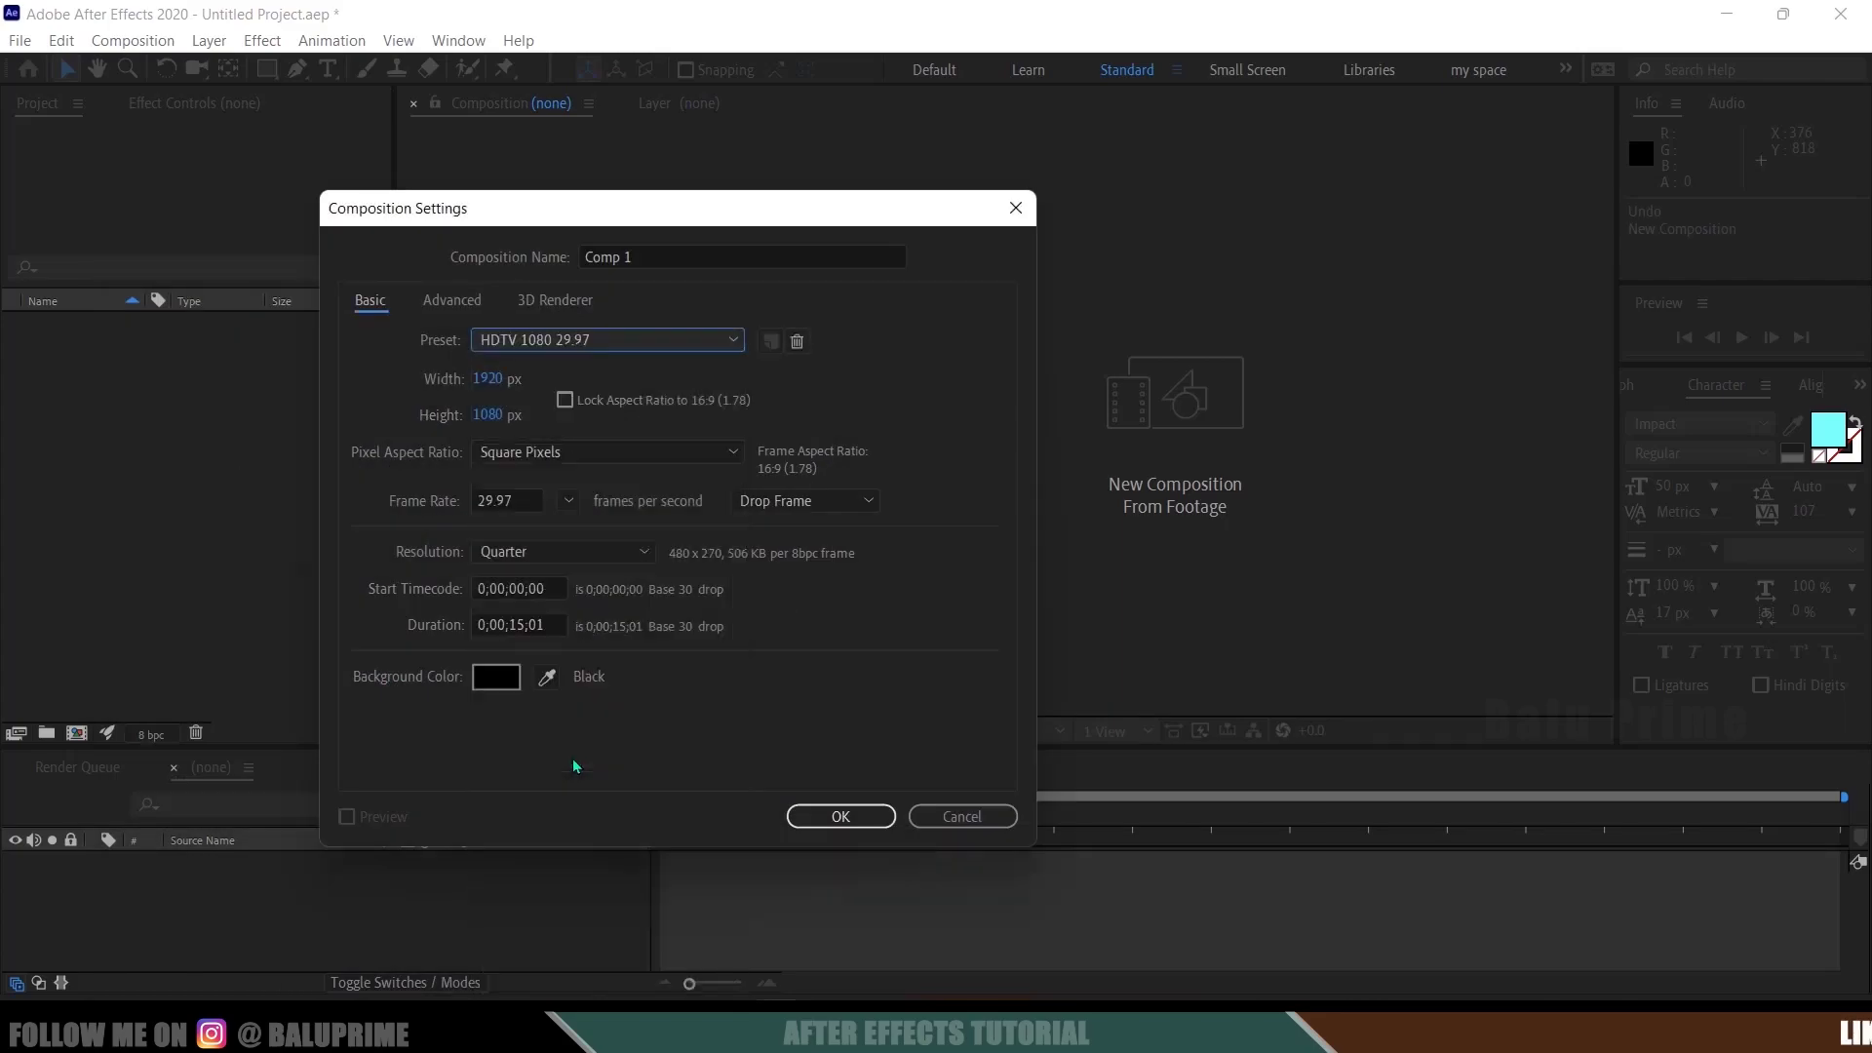
pyautogui.moveTo(531, 500); pyautogui.dragTo(429, 497)
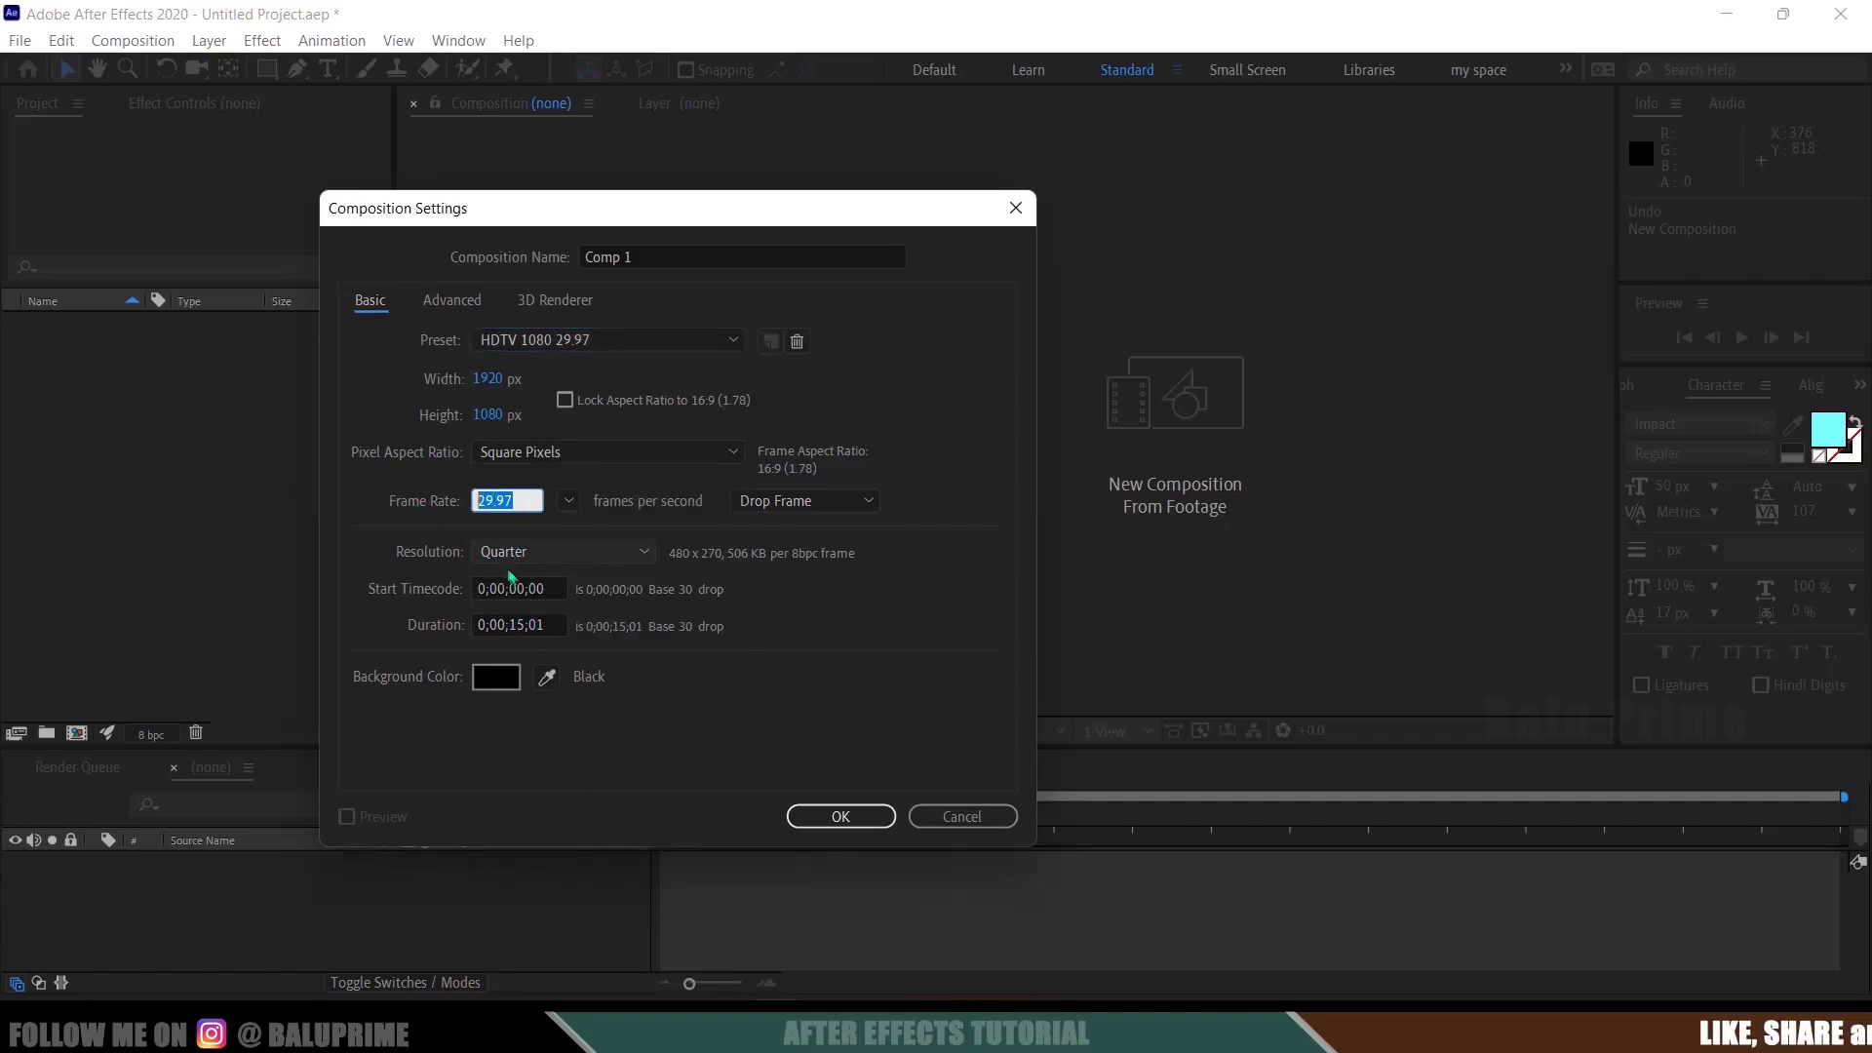
pyautogui.moveTo(556, 622); pyautogui.dragTo(493, 625)
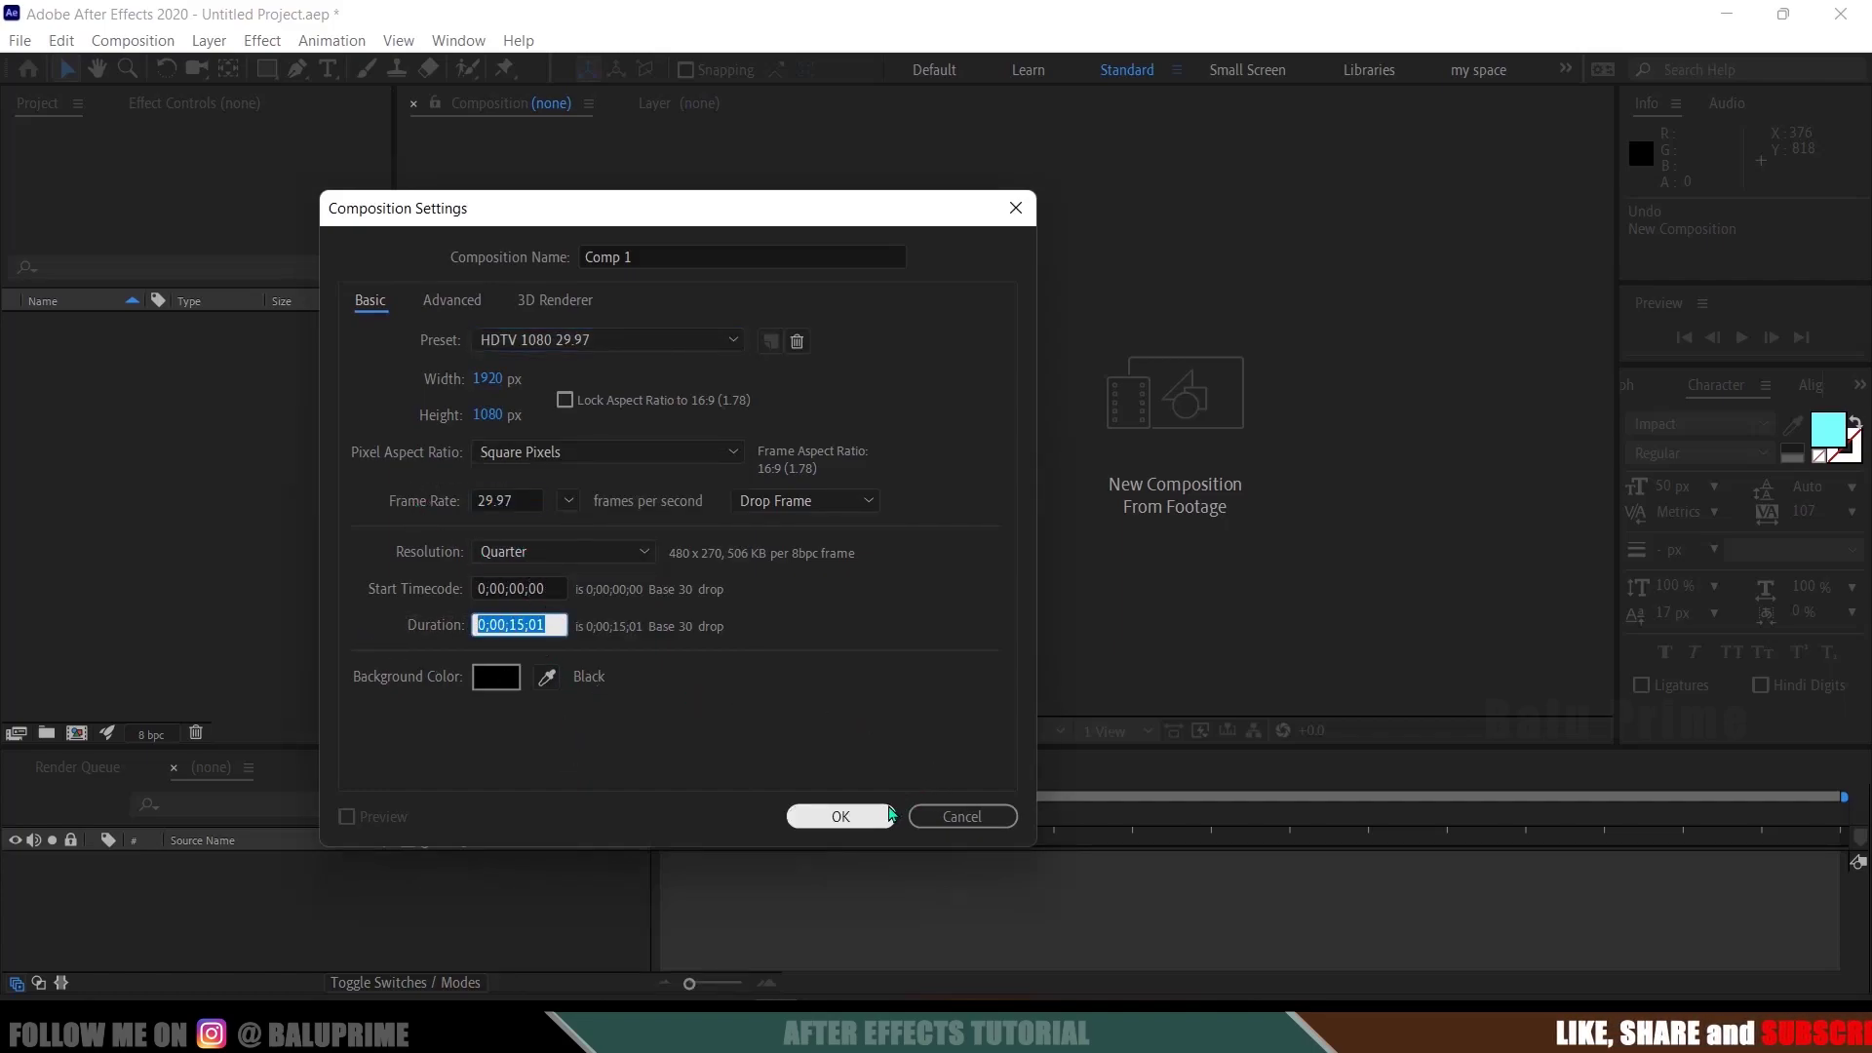
pyautogui.click(844, 816)
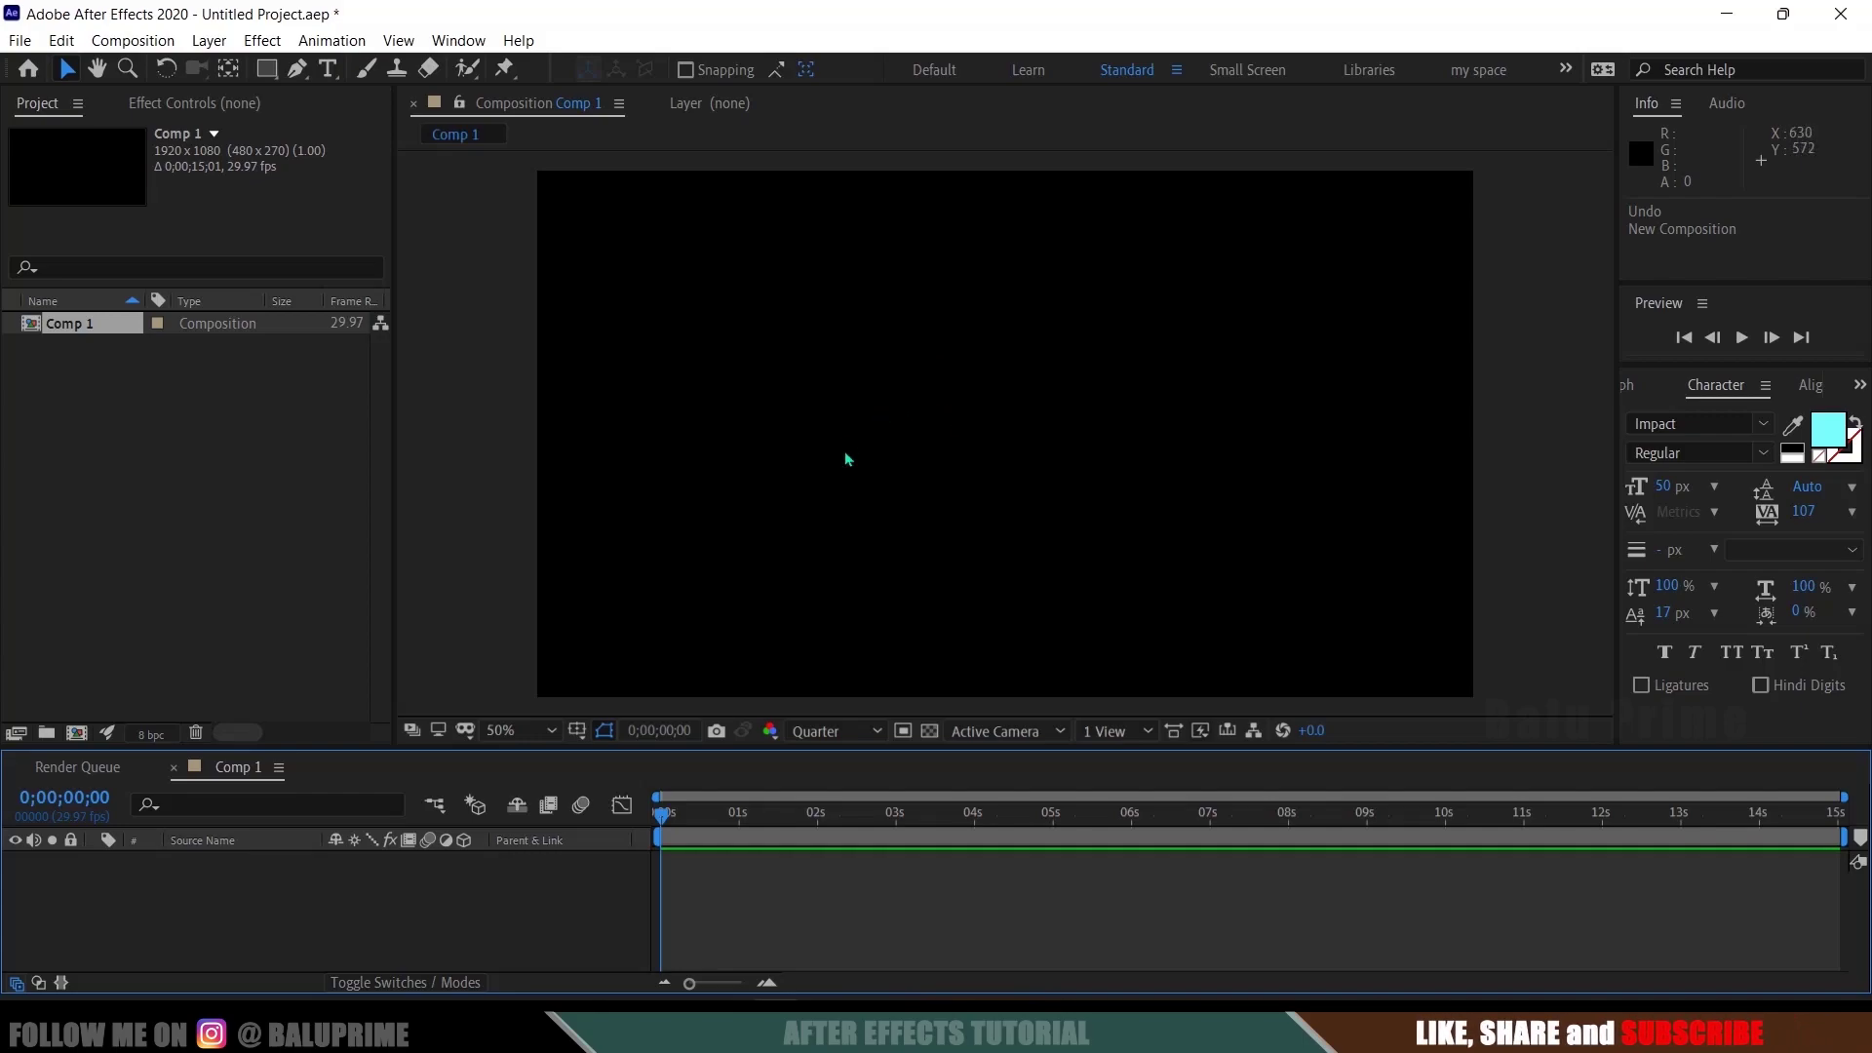
# Import path-01.jpg from the Path folder and place it in Comp 1 as layer 1
pyautogui.click(155, 577)
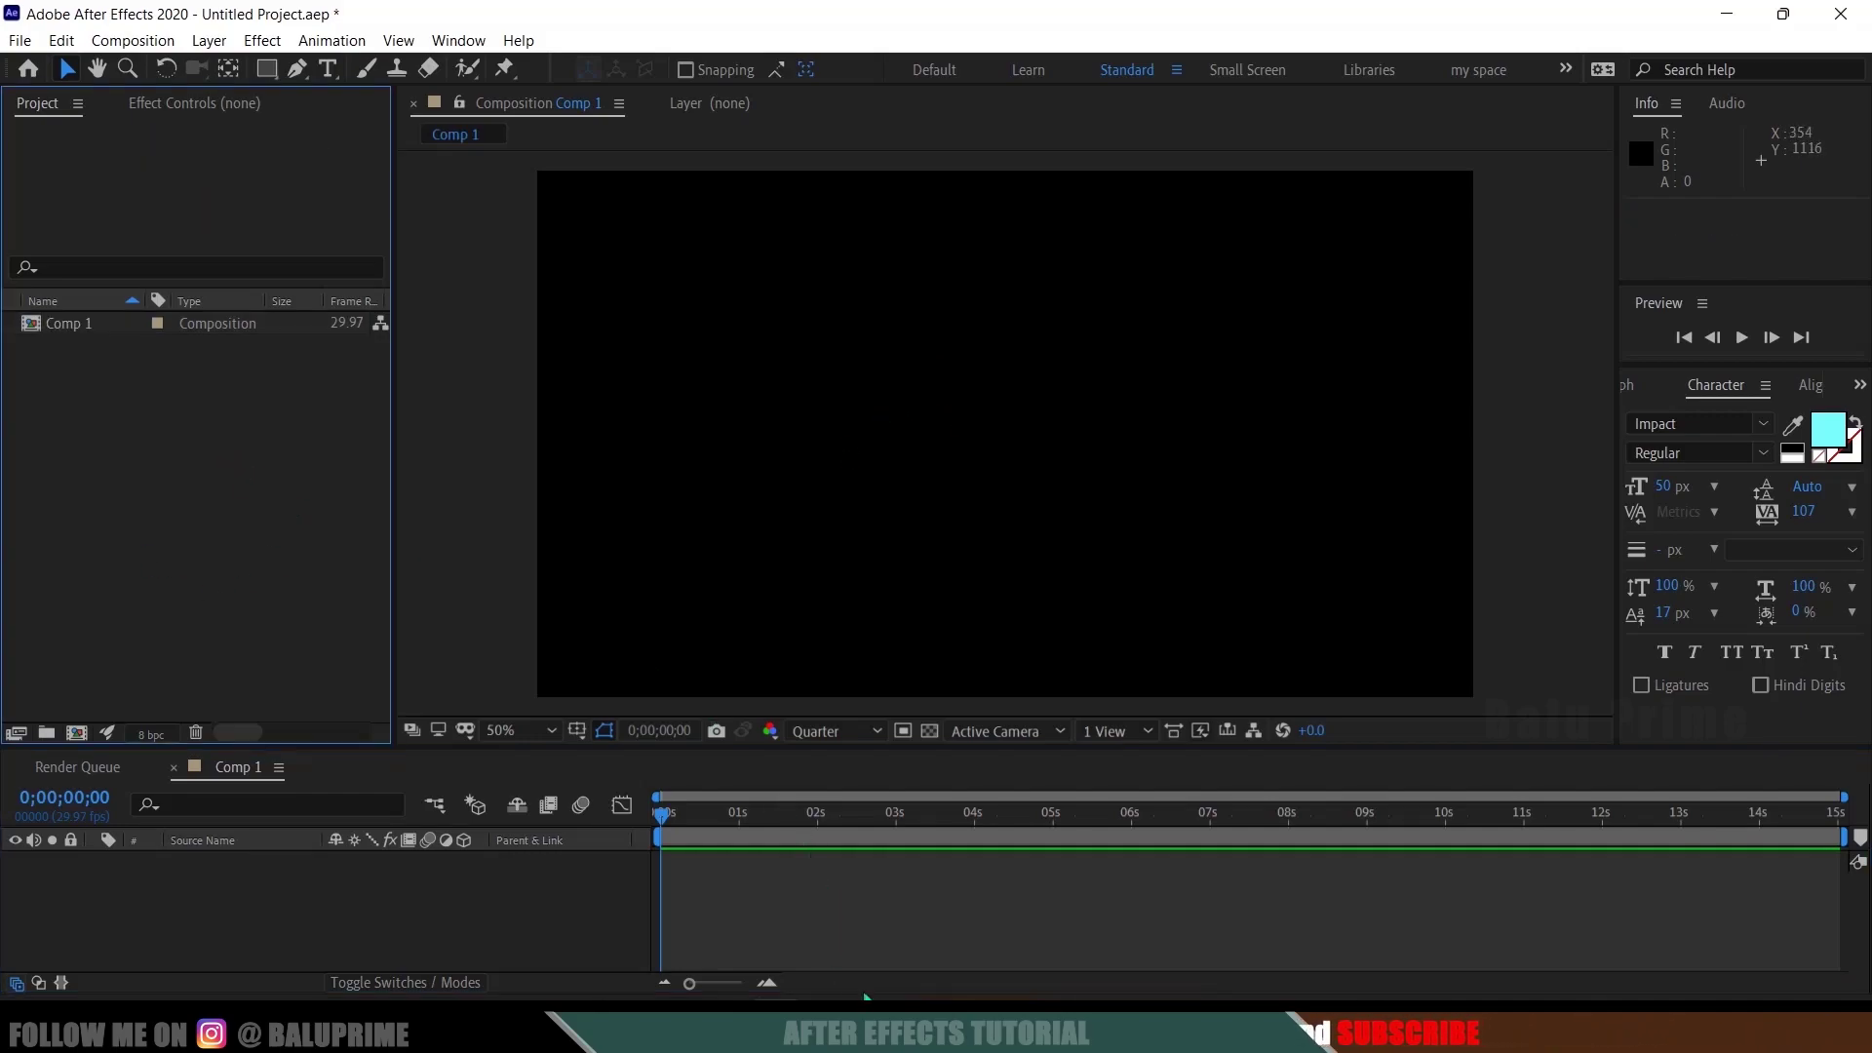
pyautogui.hotkey('alt', 'Tab')
pyautogui.moveTo(1321, 394); pyautogui.dragTo(103, 479)
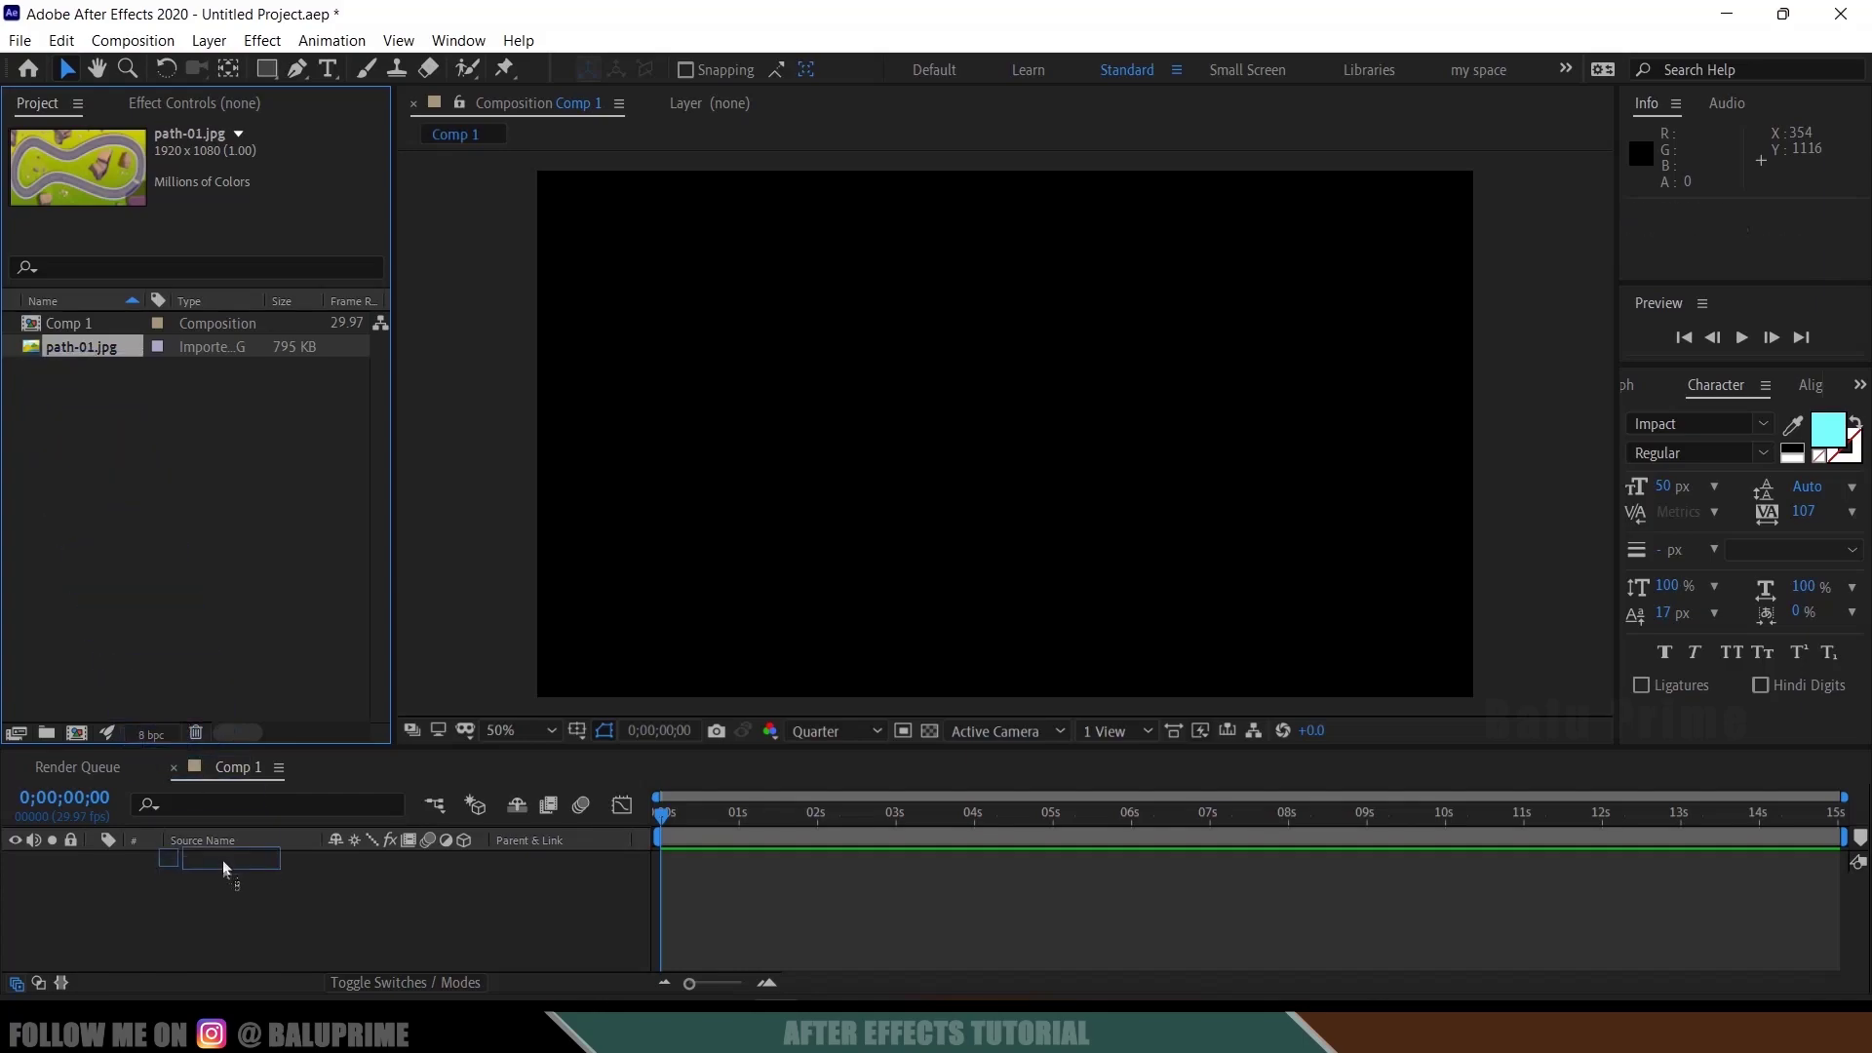
pyautogui.moveTo(222, 860); pyautogui.dragTo(224, 877)
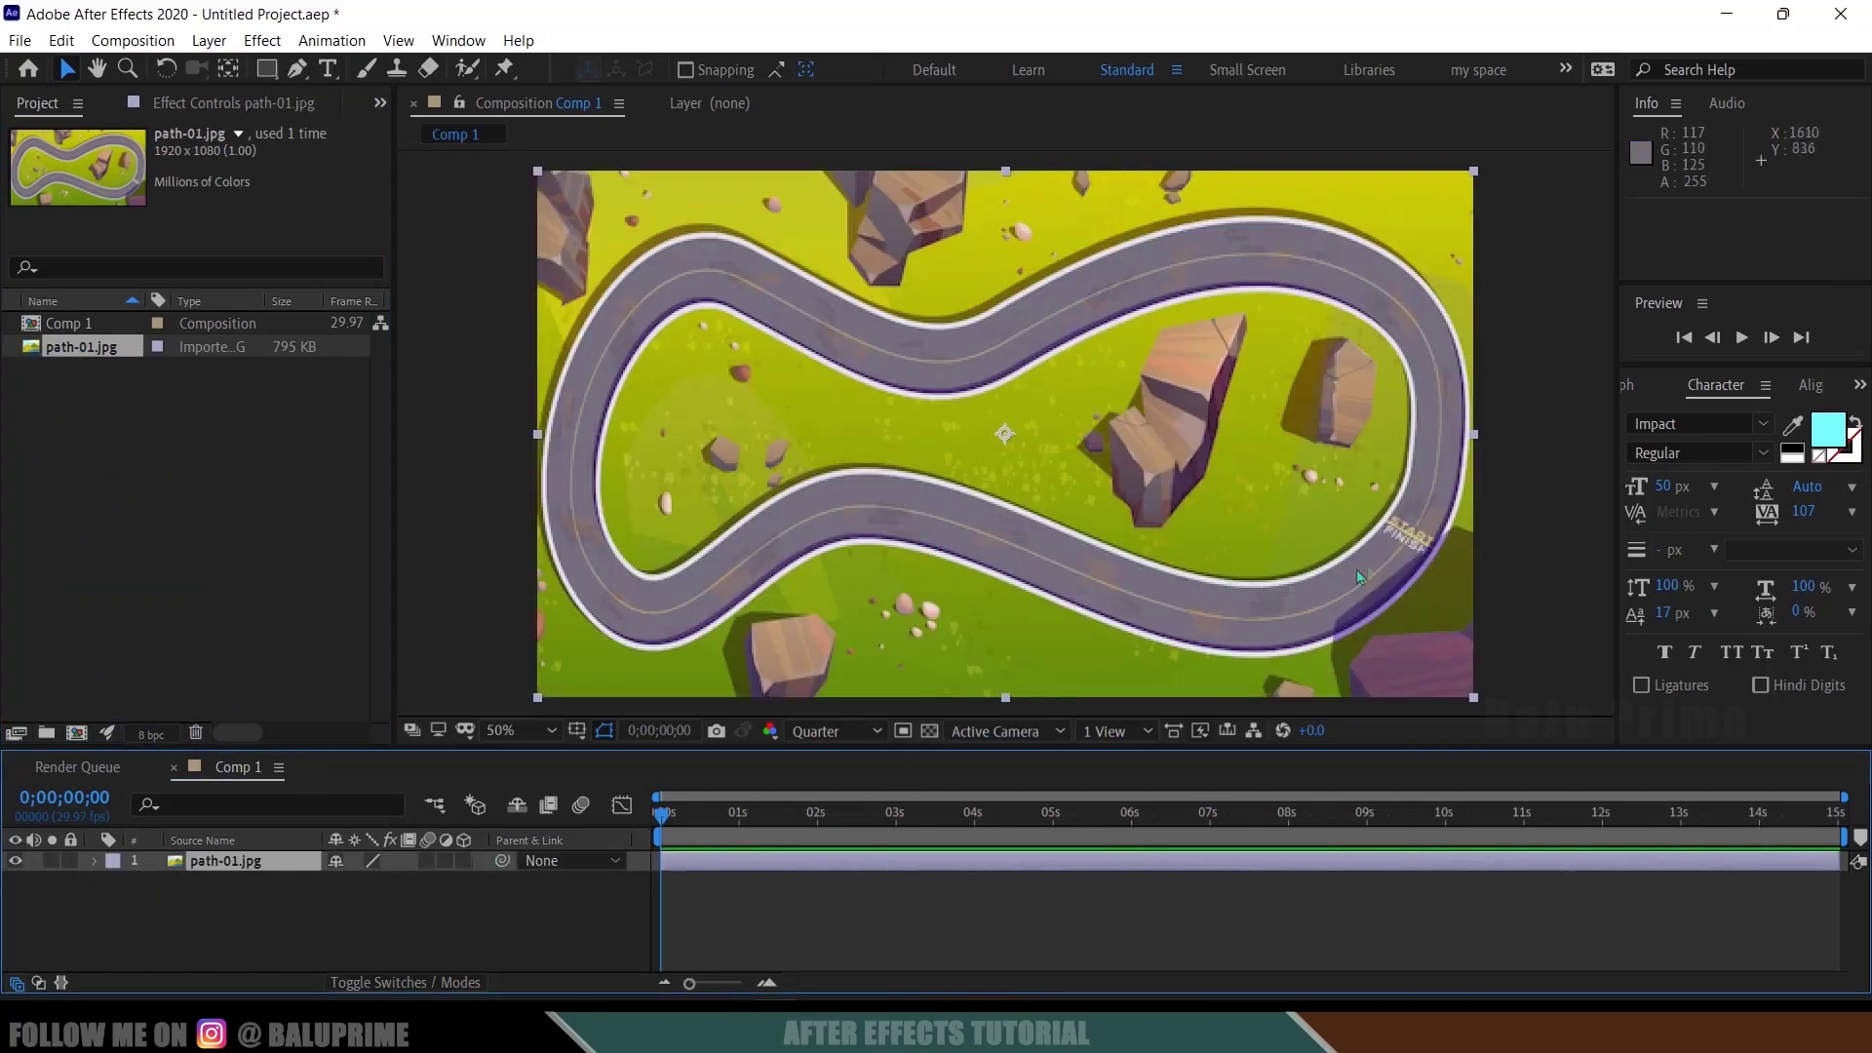
pyautogui.click(297, 930)
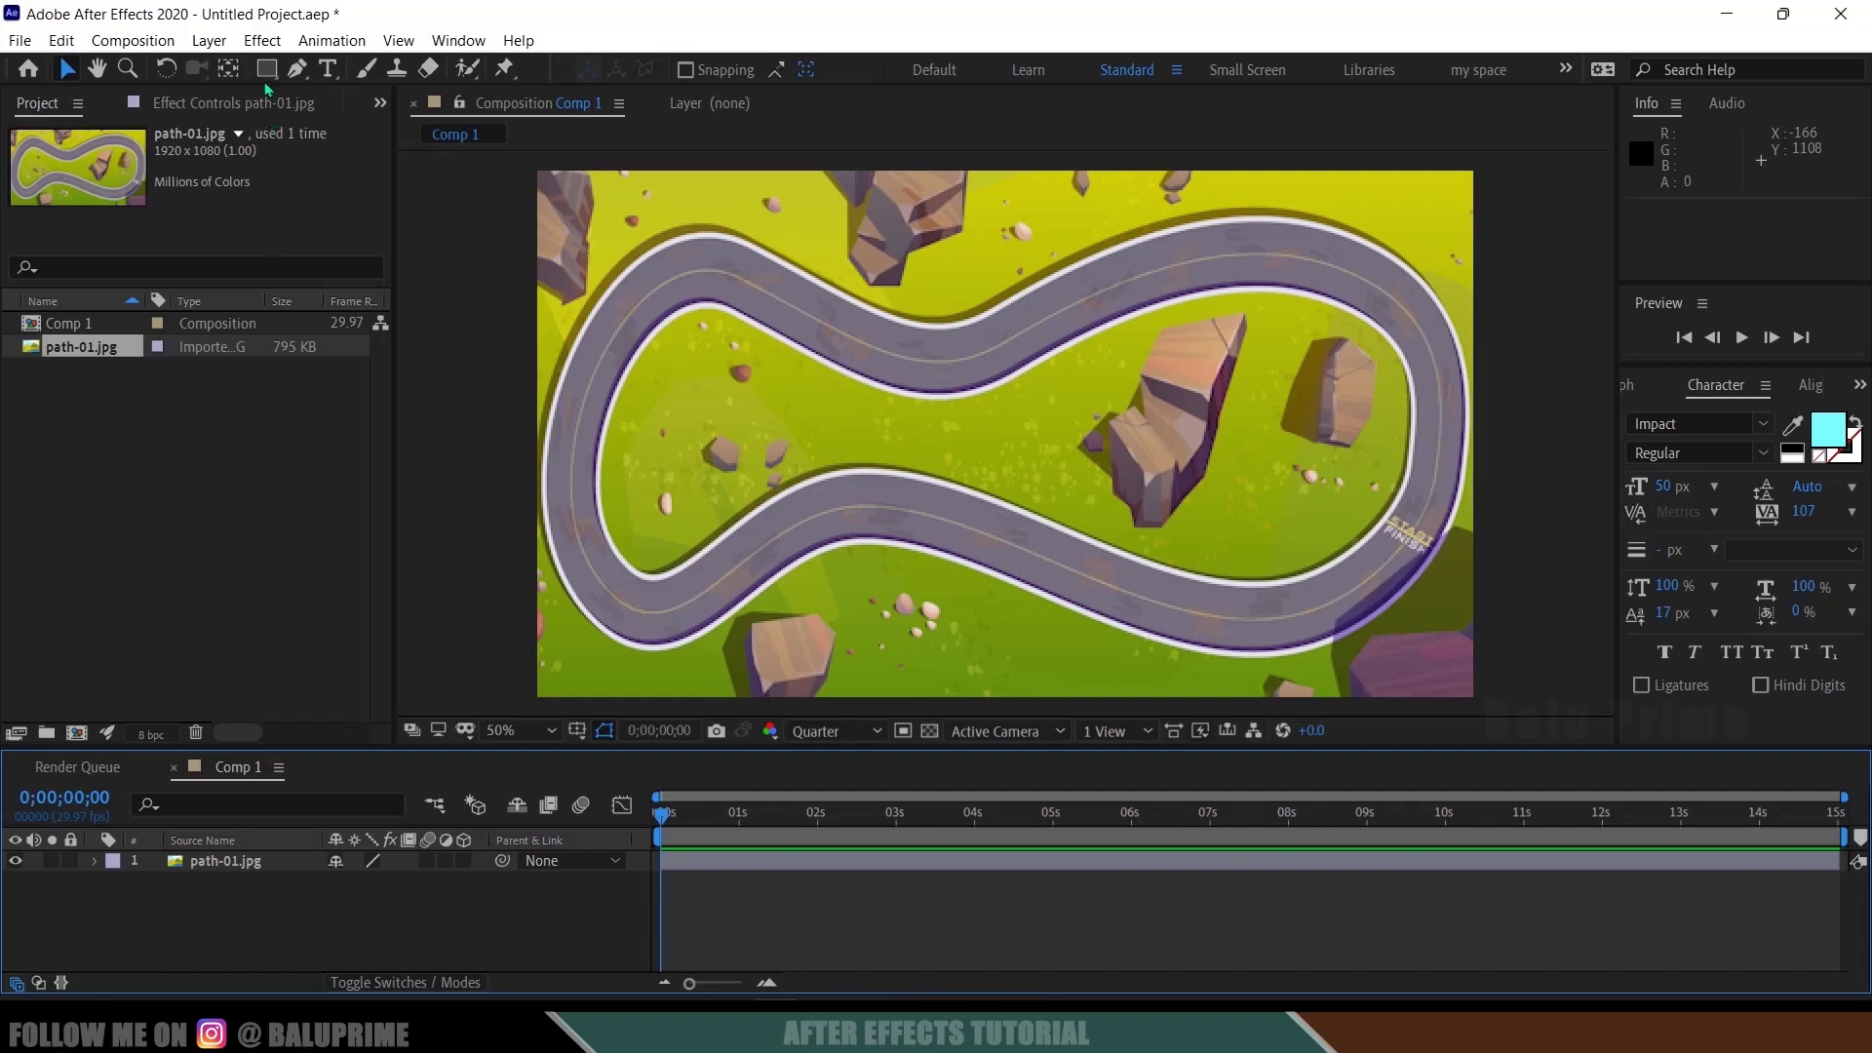
# Add a new shape layer via Layer > New > Shape Layer
pyautogui.click(202, 40)
pyautogui.moveTo(253, 71)
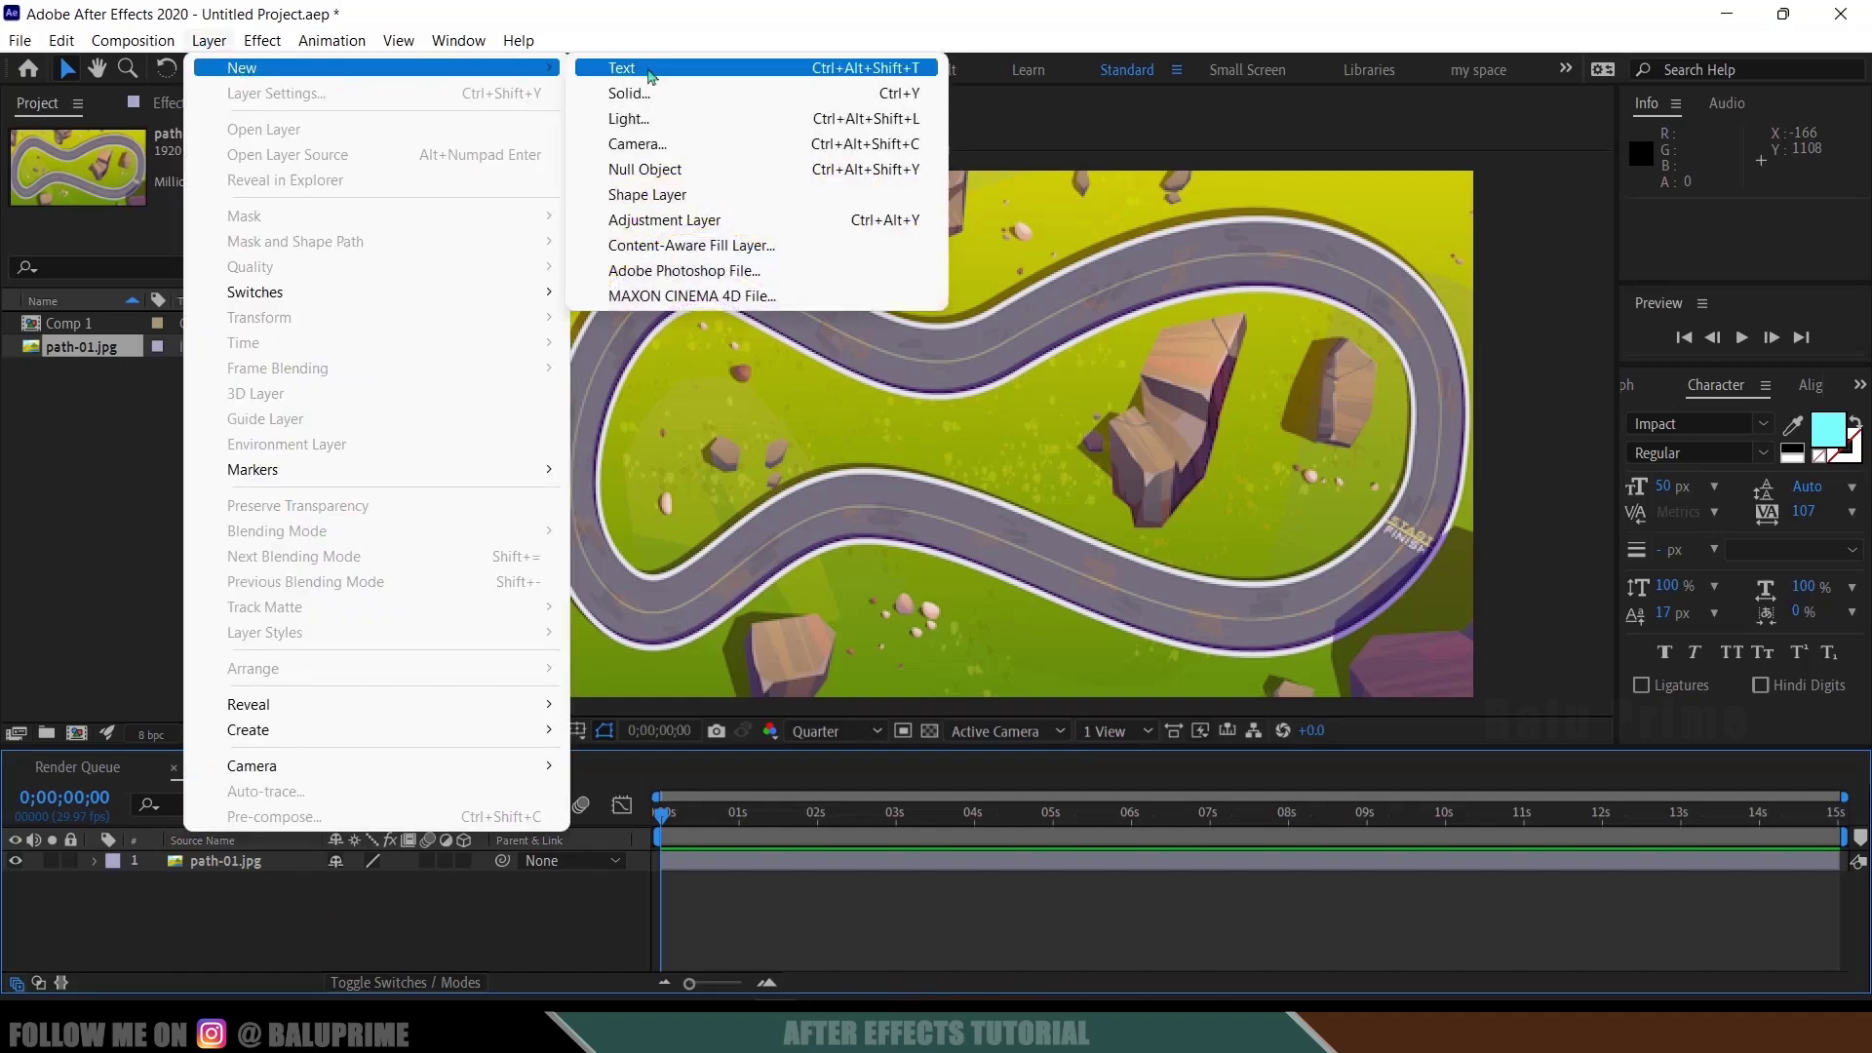
pyautogui.click(648, 194)
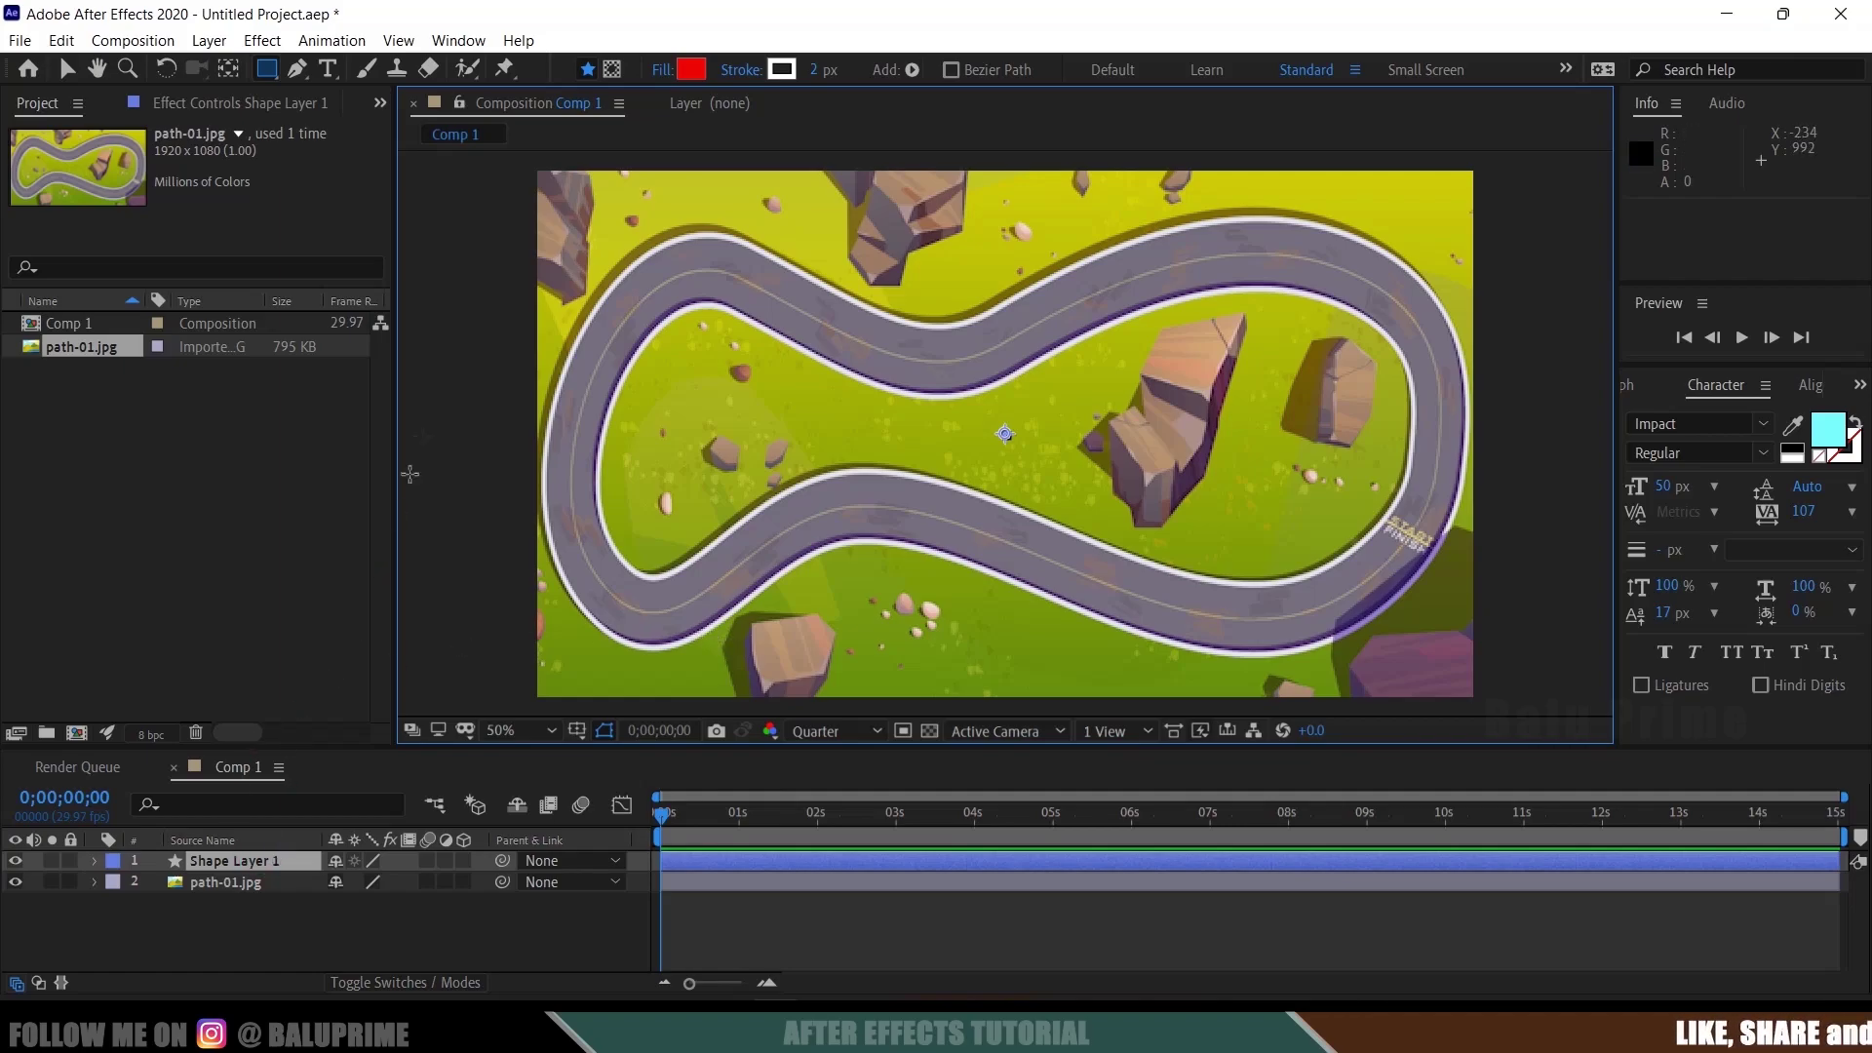
# Draw a Pen path from the finish line up the track's right curve, with fill set to None
pyautogui.click(297, 68)
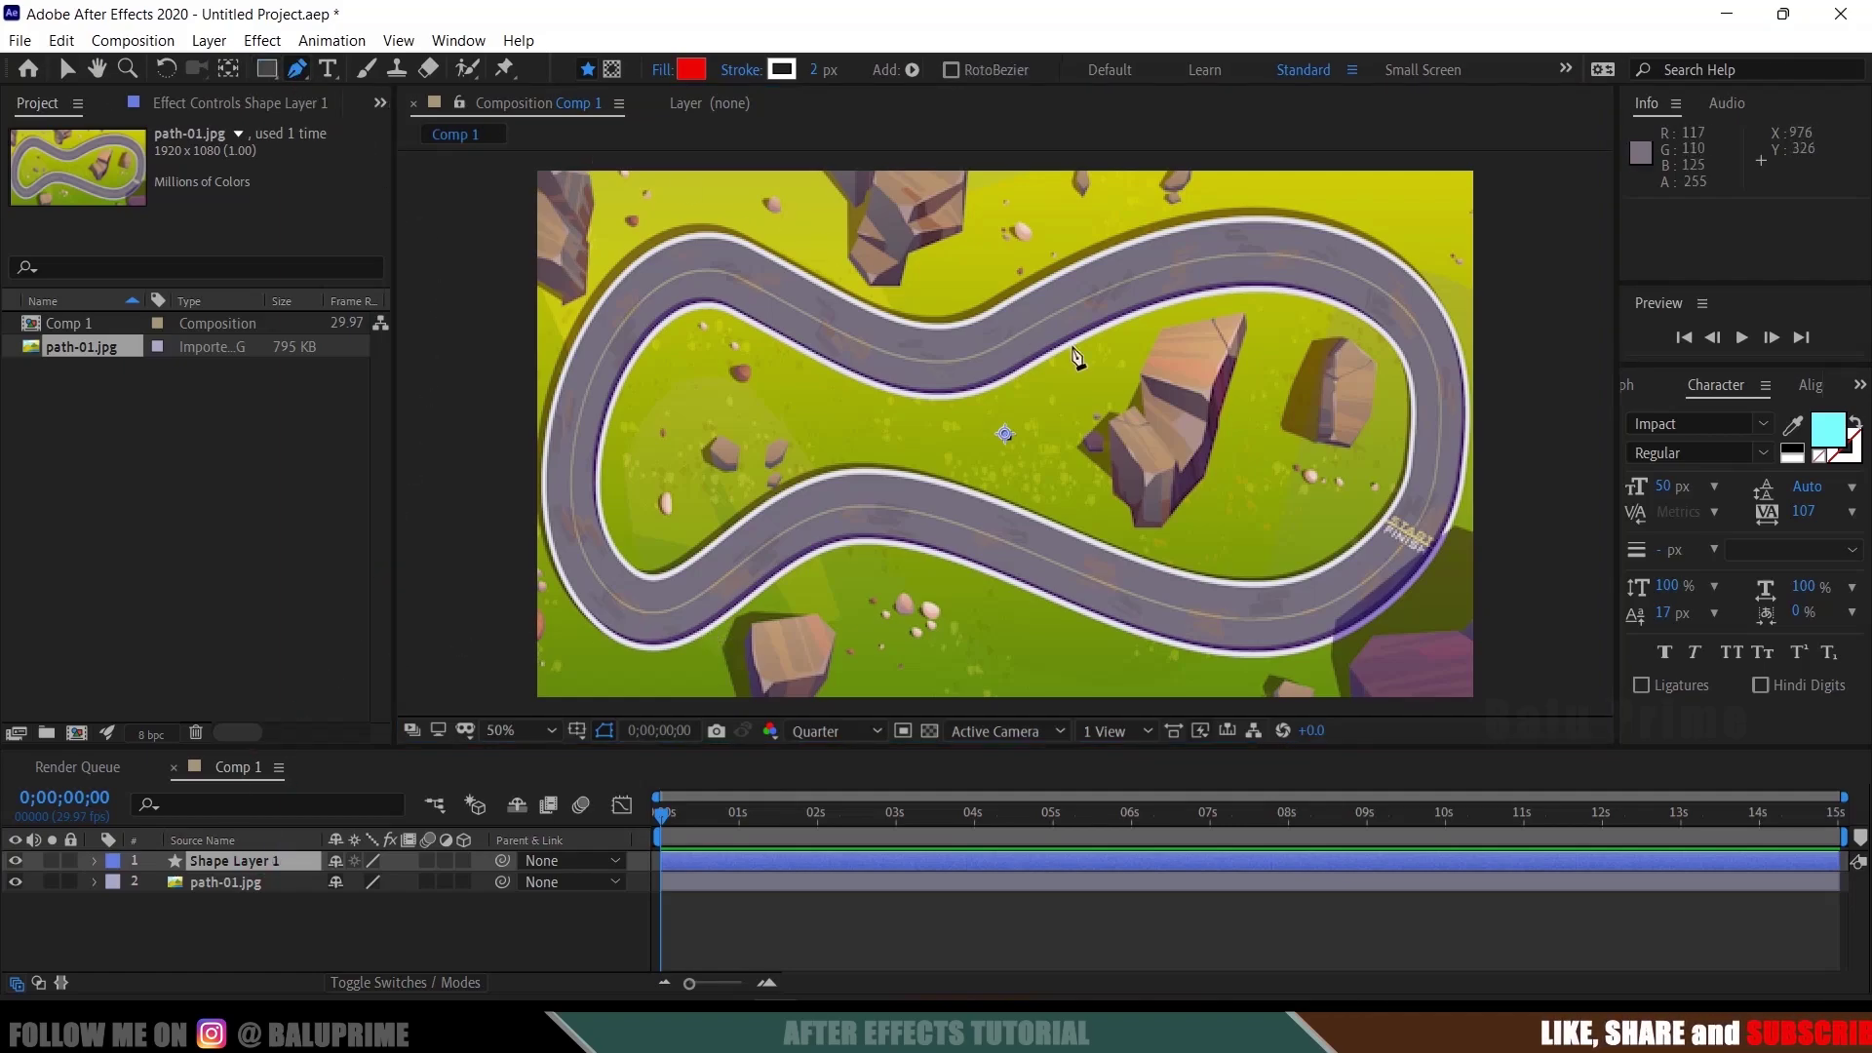
pyautogui.click(1413, 535)
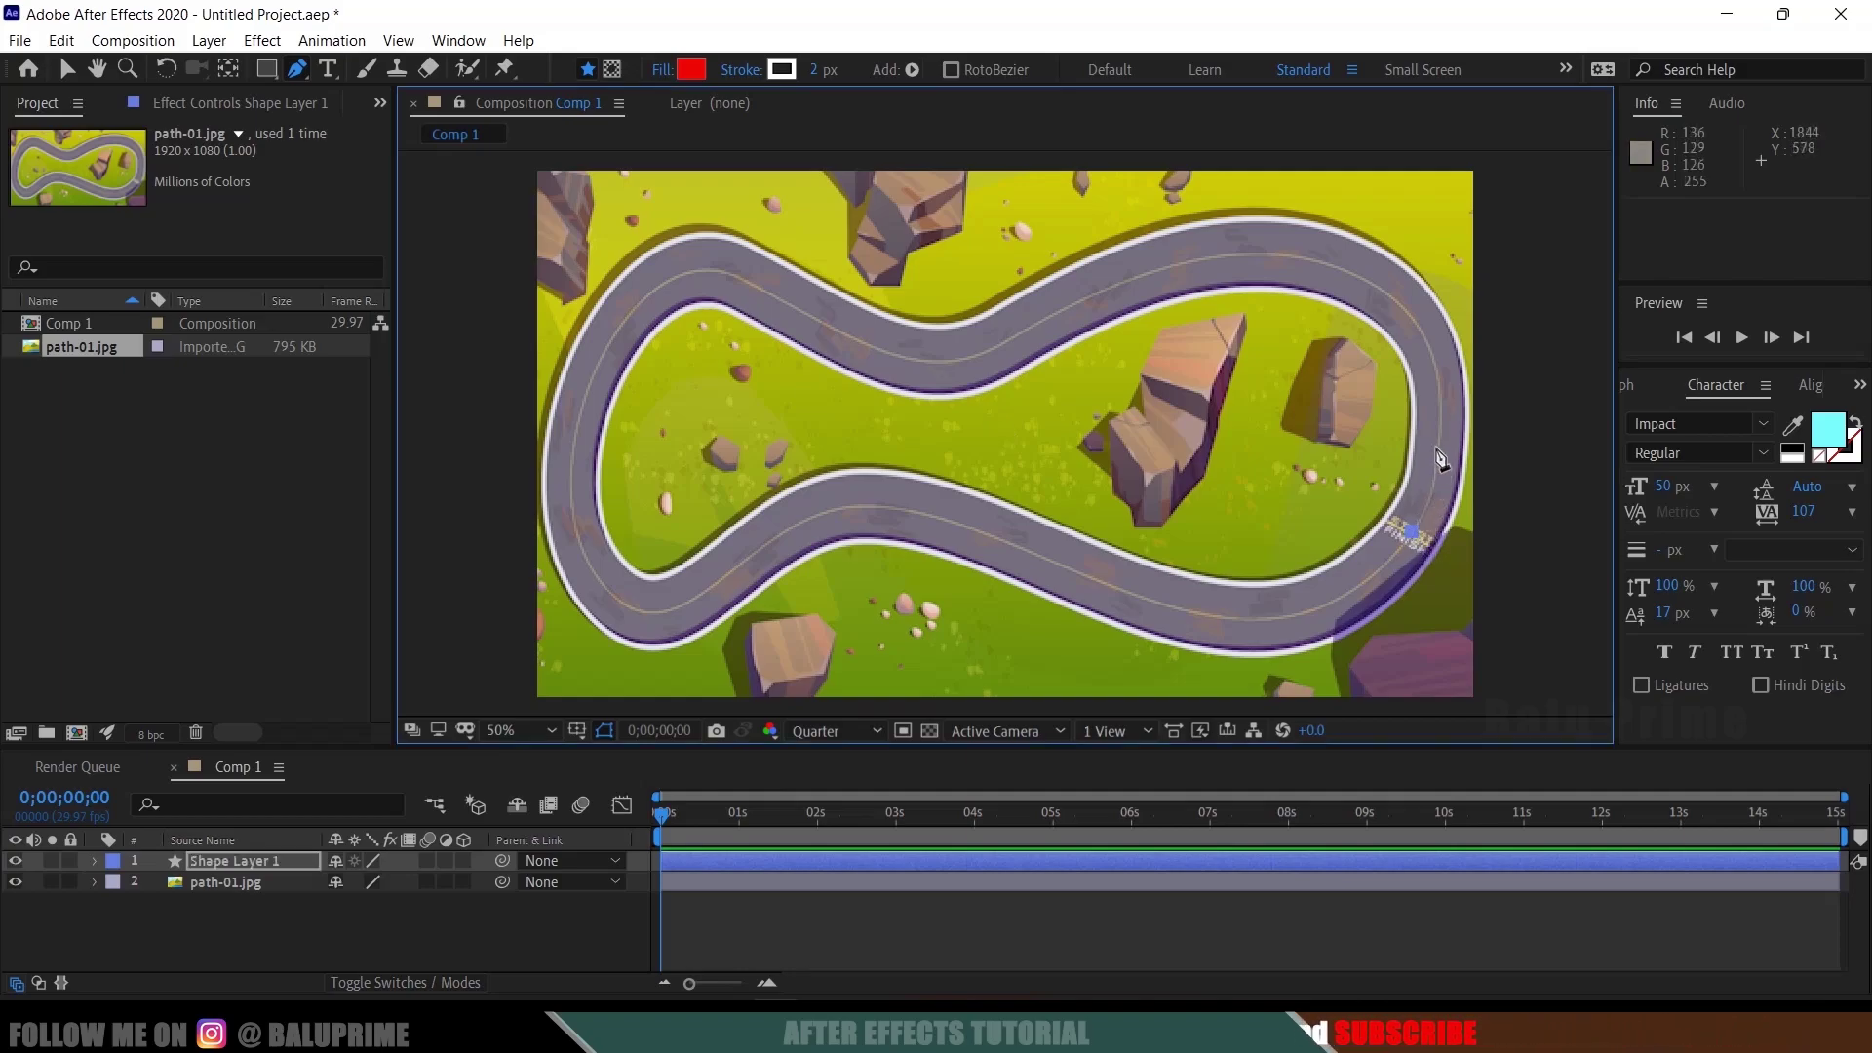
pyautogui.moveTo(1443, 409); pyautogui.dragTo(1441, 371)
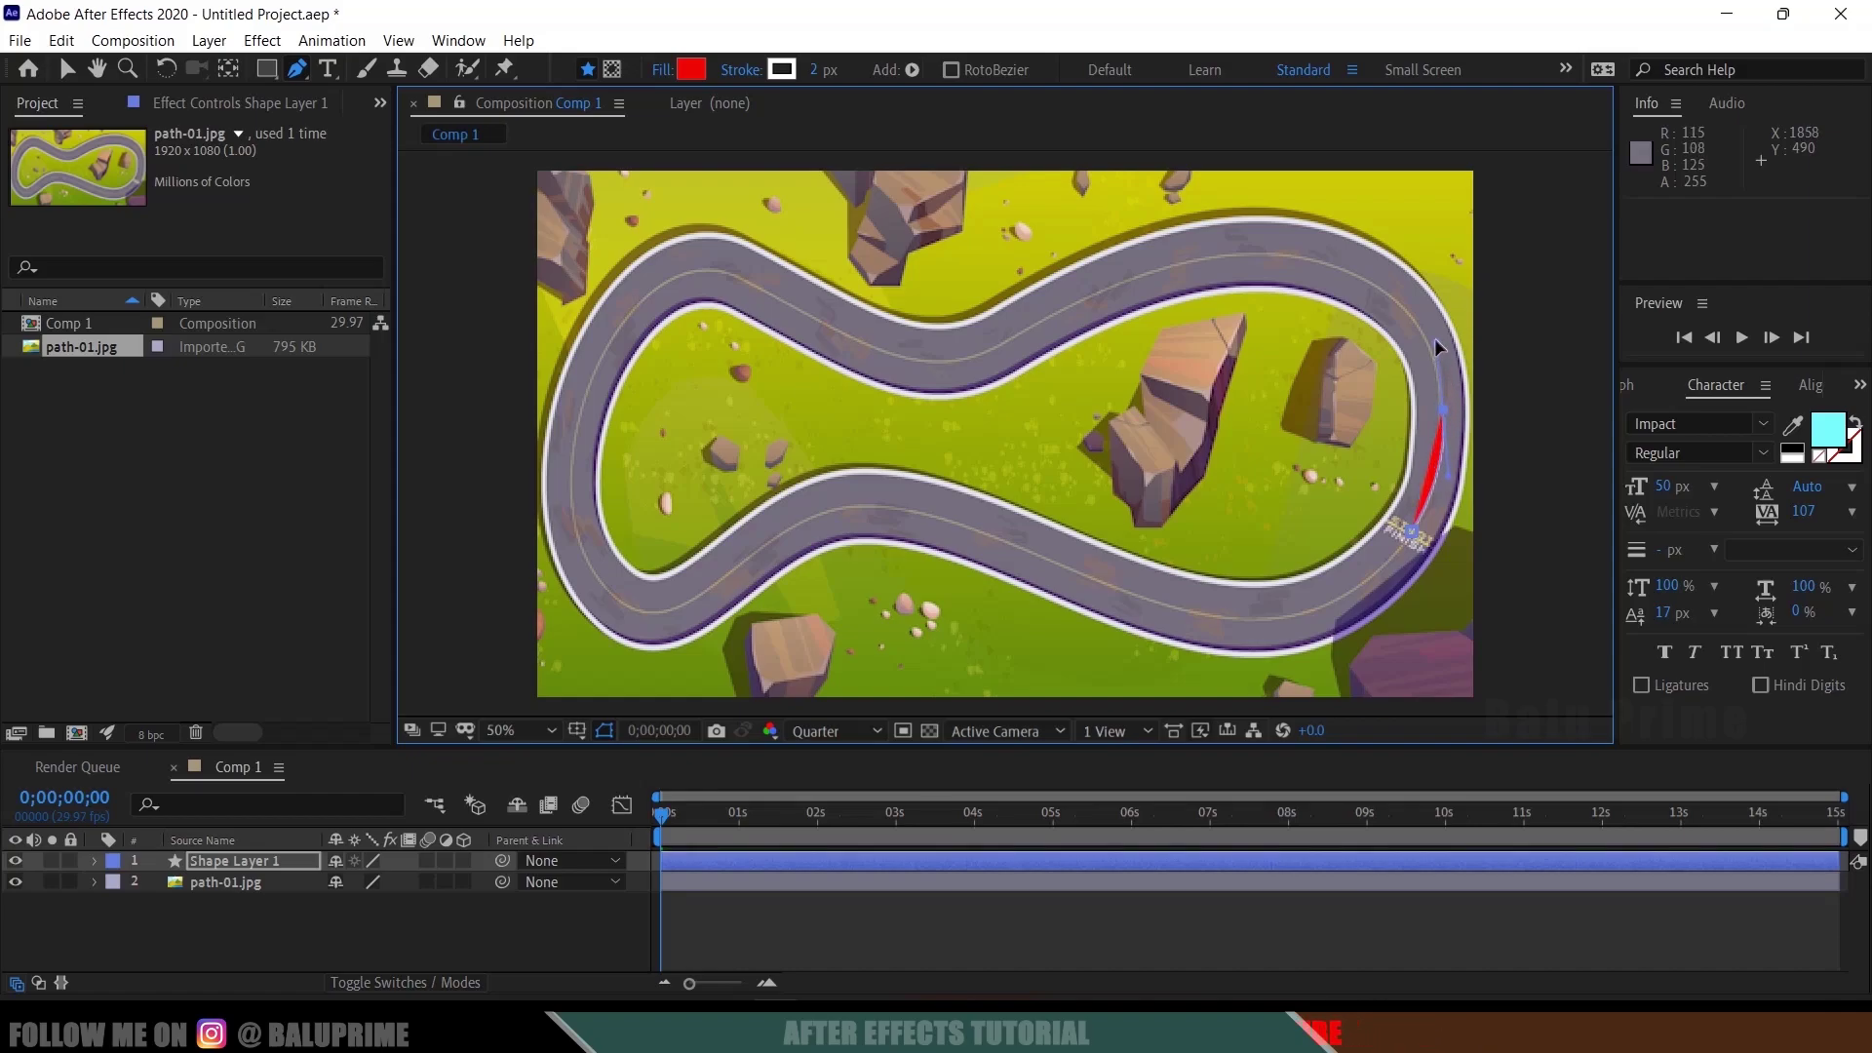
pyautogui.click(663, 70)
pyautogui.click(812, 444)
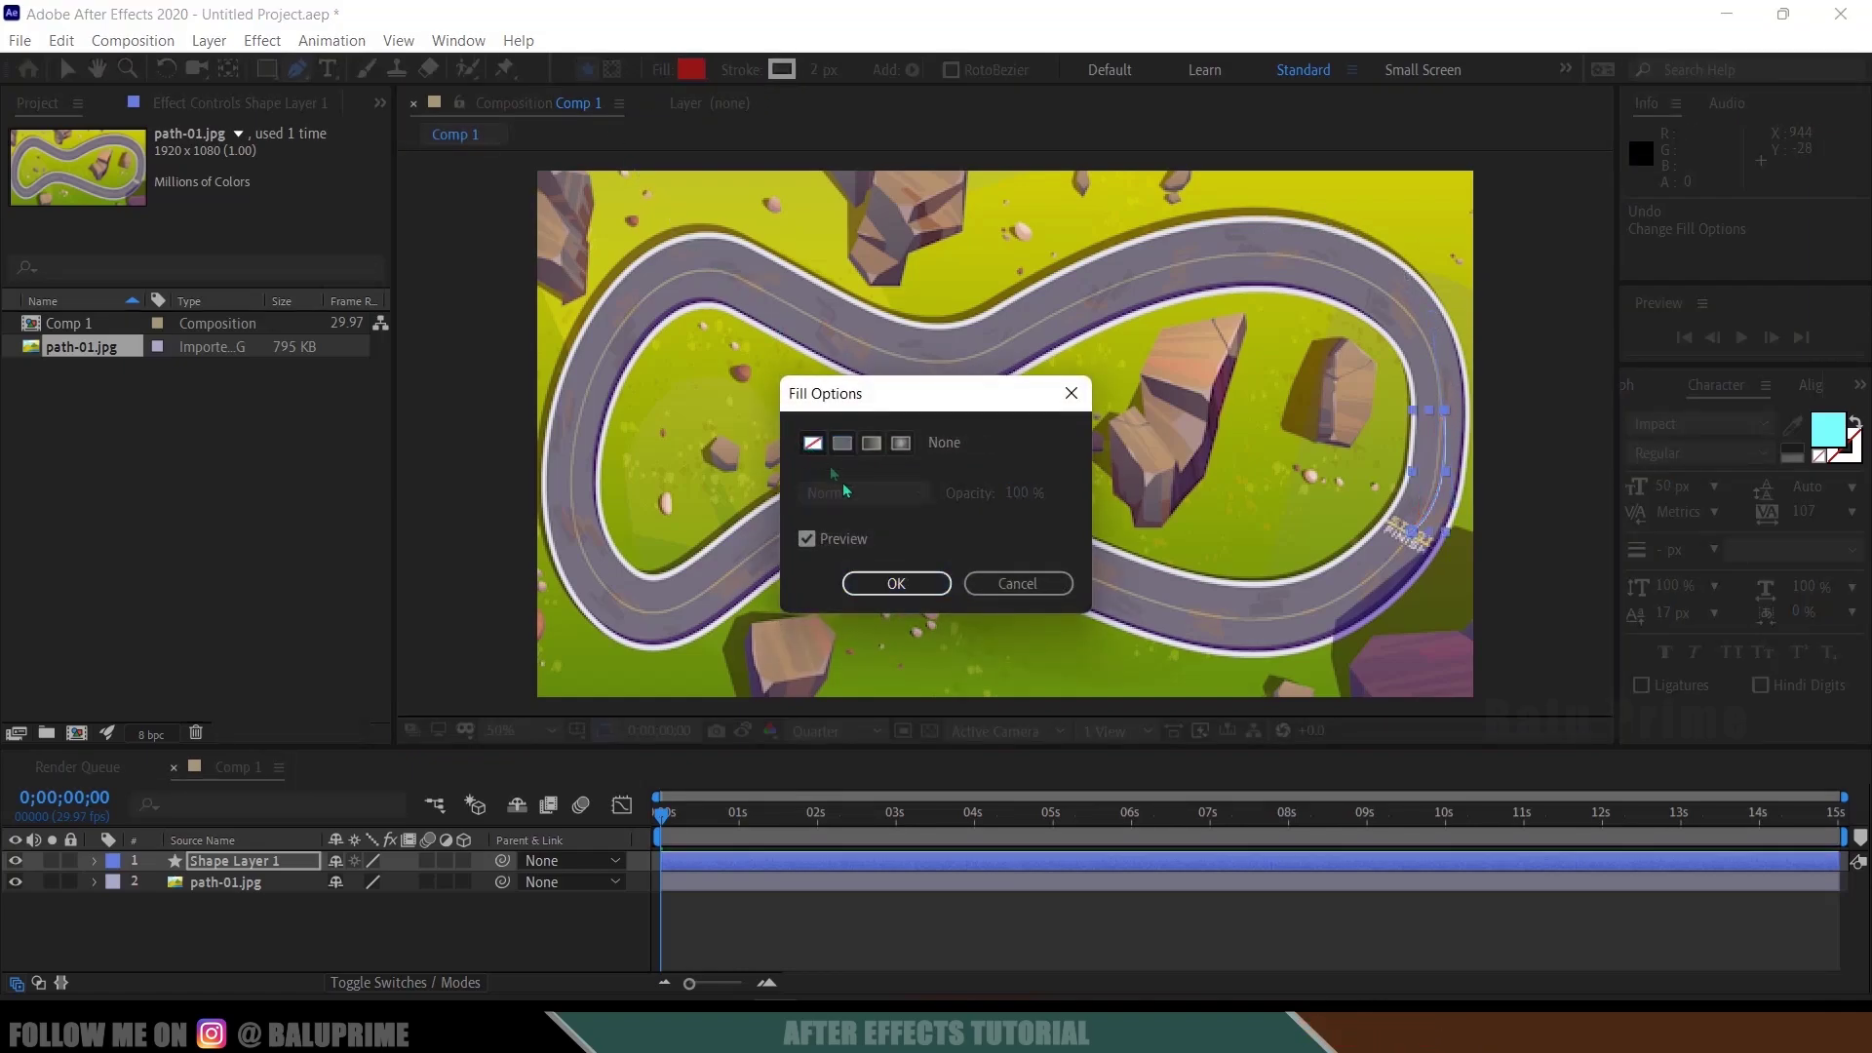
pyautogui.click(889, 585)
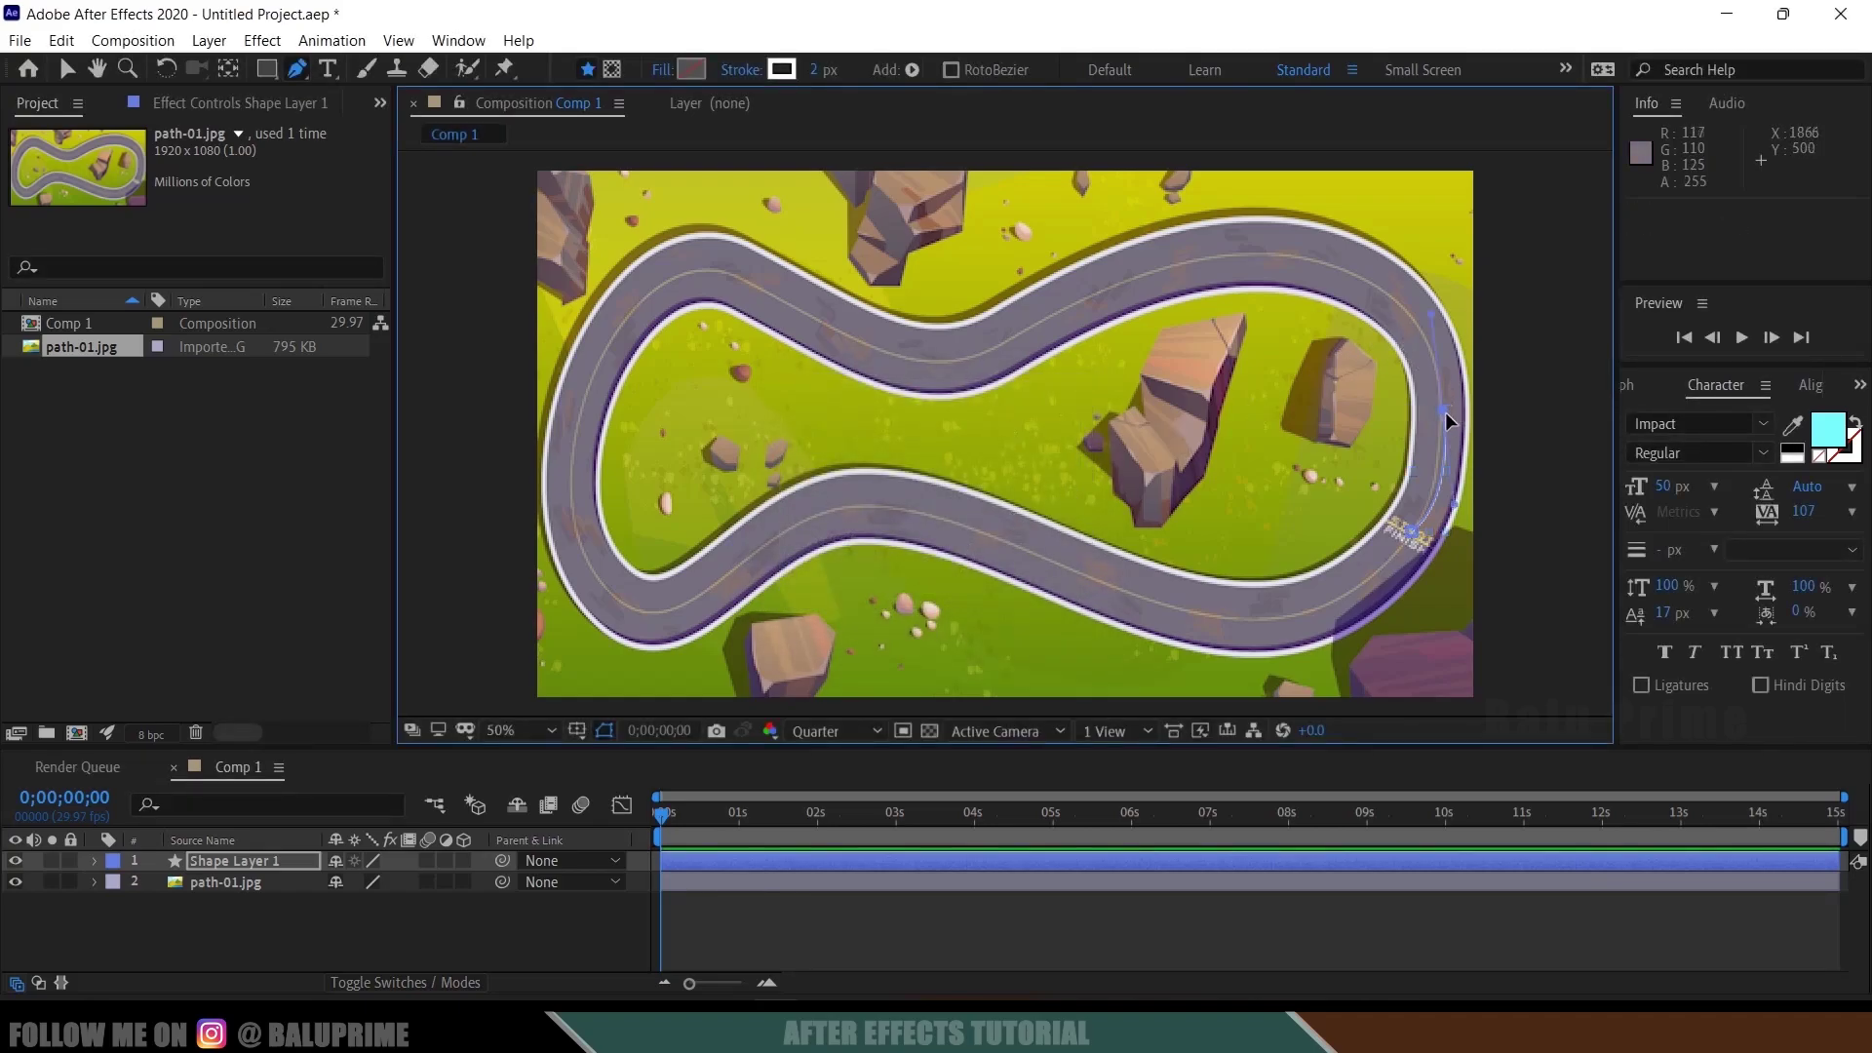
pyautogui.click(1430, 314)
# Continue the path along the top of the track and give it a 20 px stroke
pyautogui.moveTo(1324, 269); pyautogui.dragTo(1240, 252)
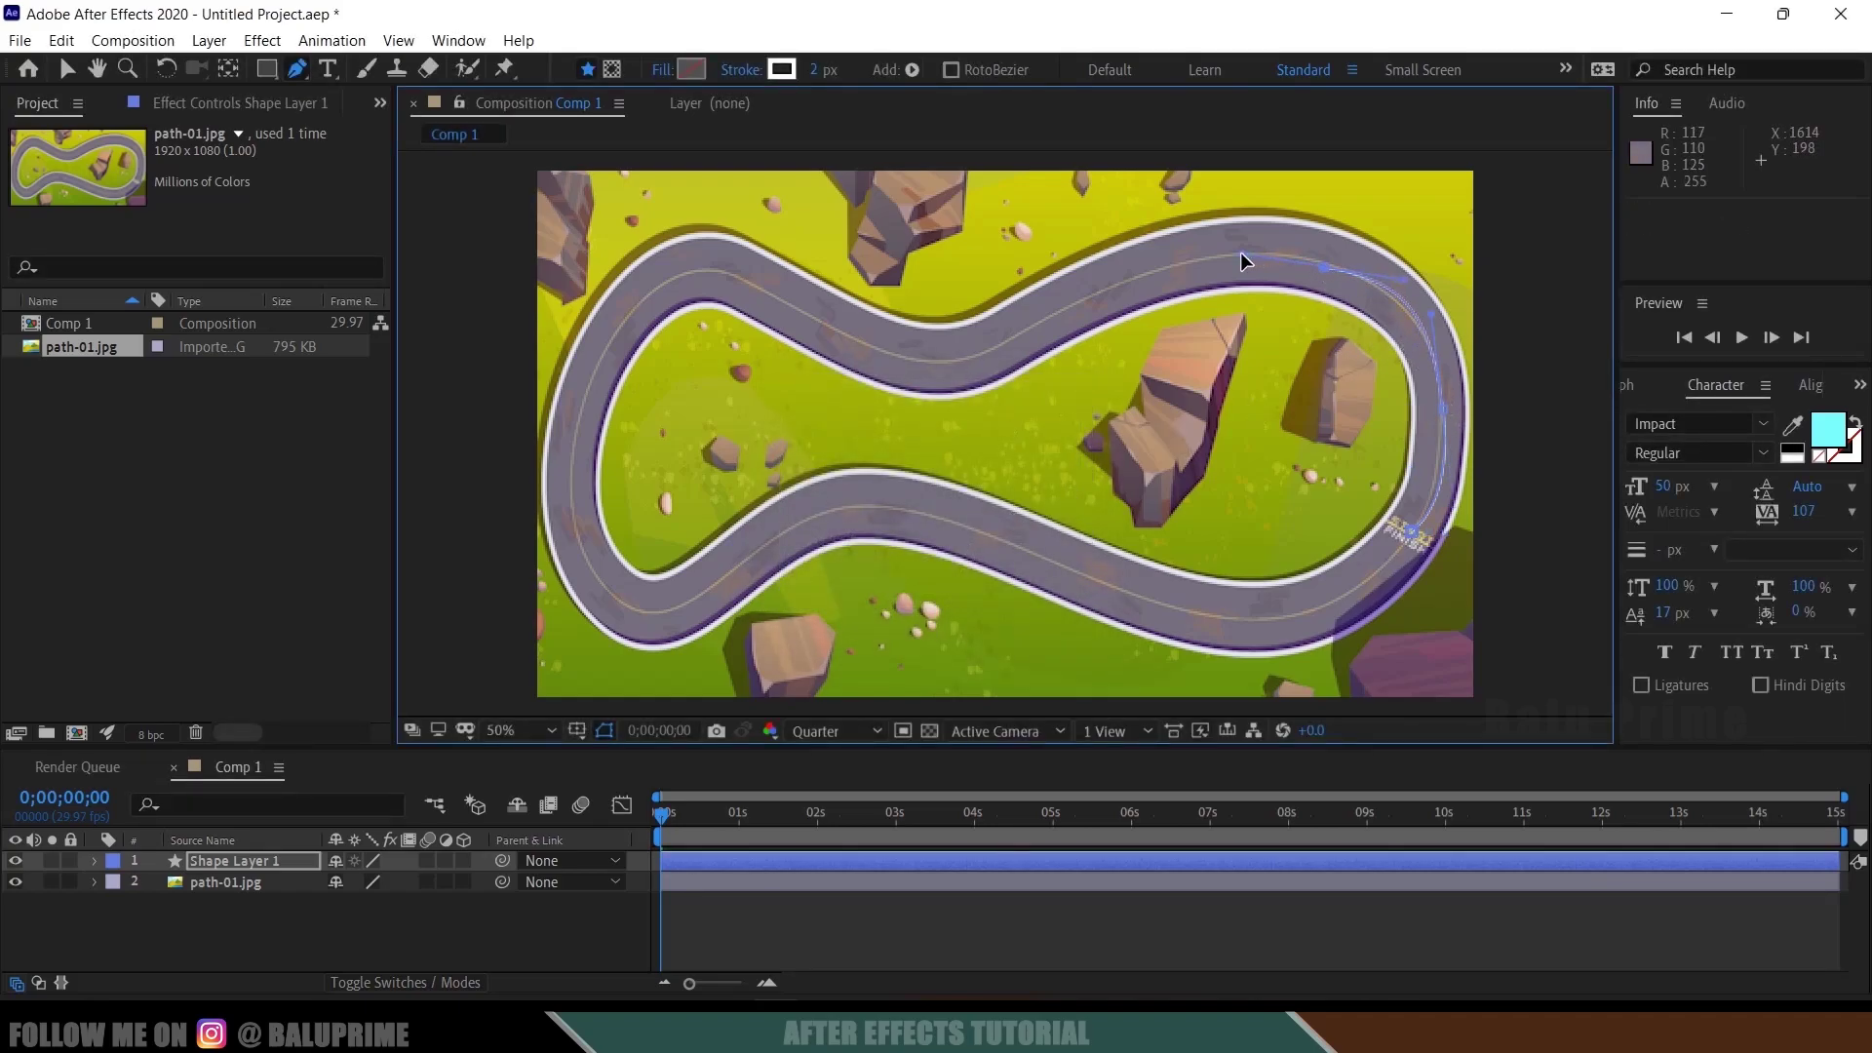
pyautogui.moveTo(813, 70); pyautogui.dragTo(831, 70)
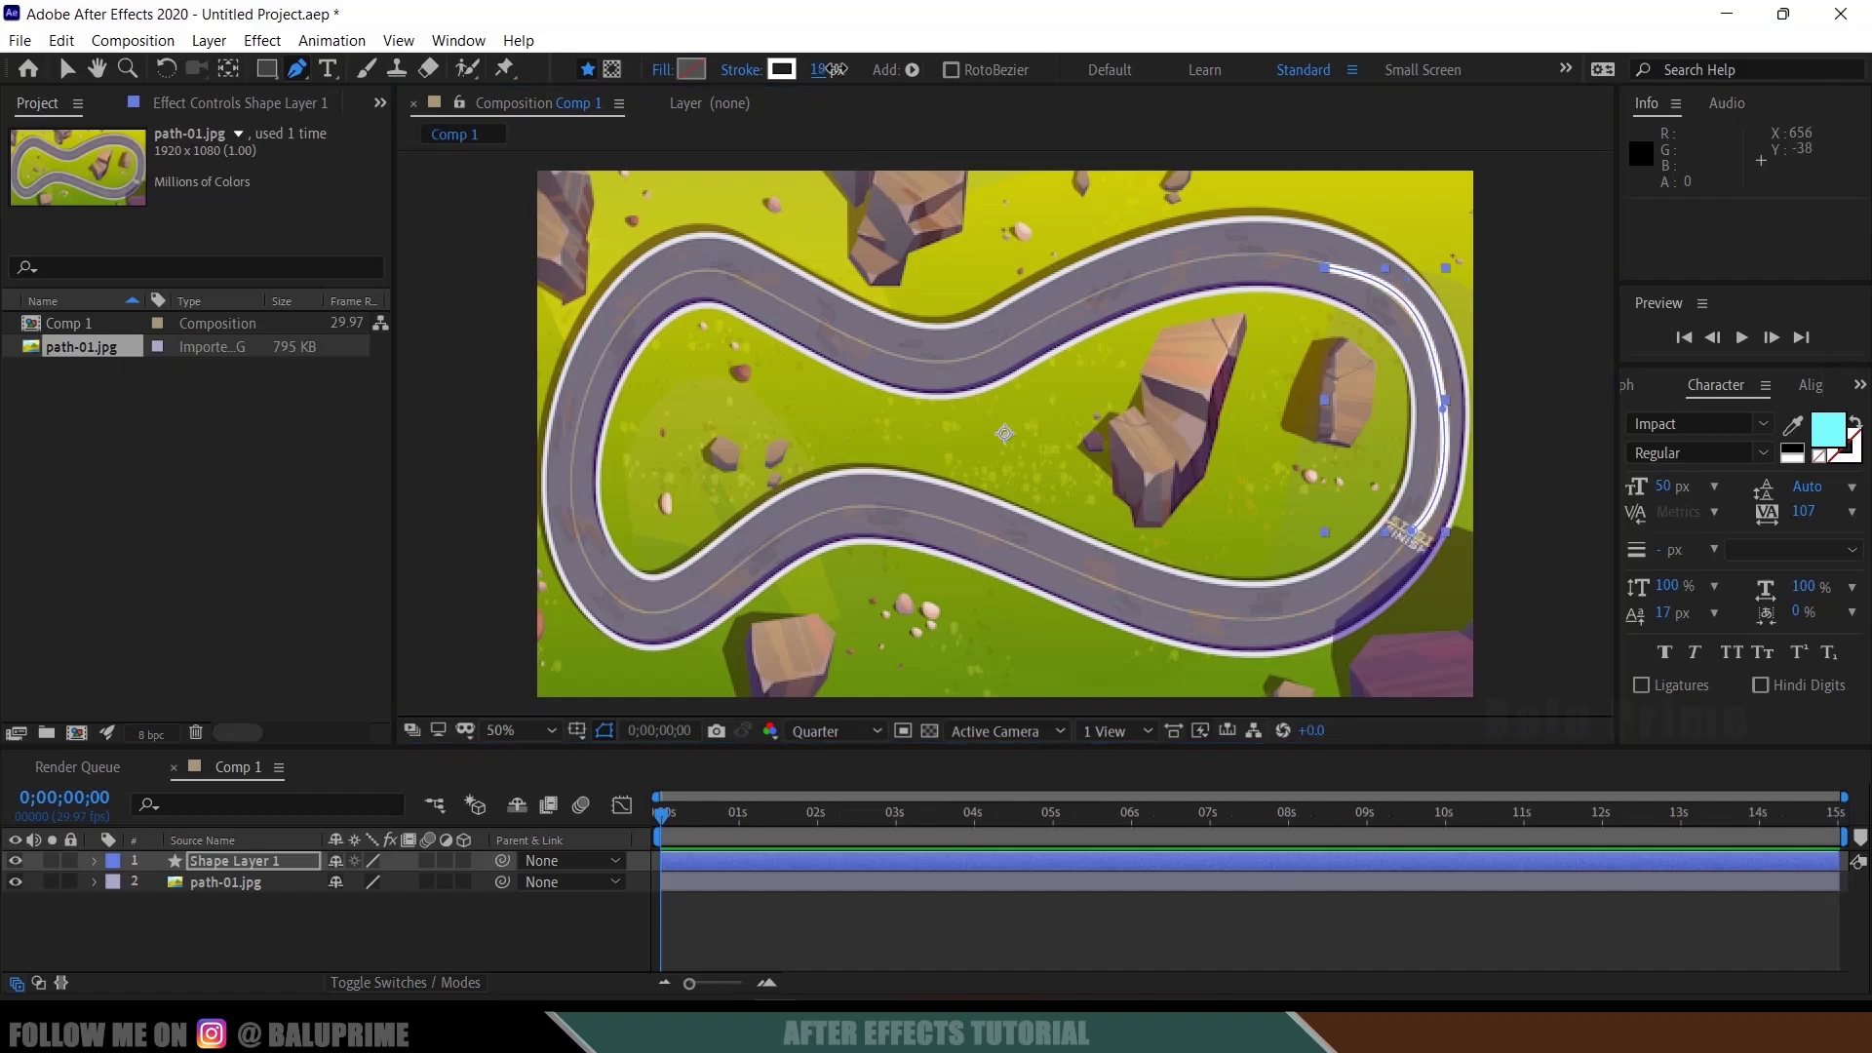
pyautogui.click(1110, 302)
pyautogui.hotkey('ctrl', 'z')
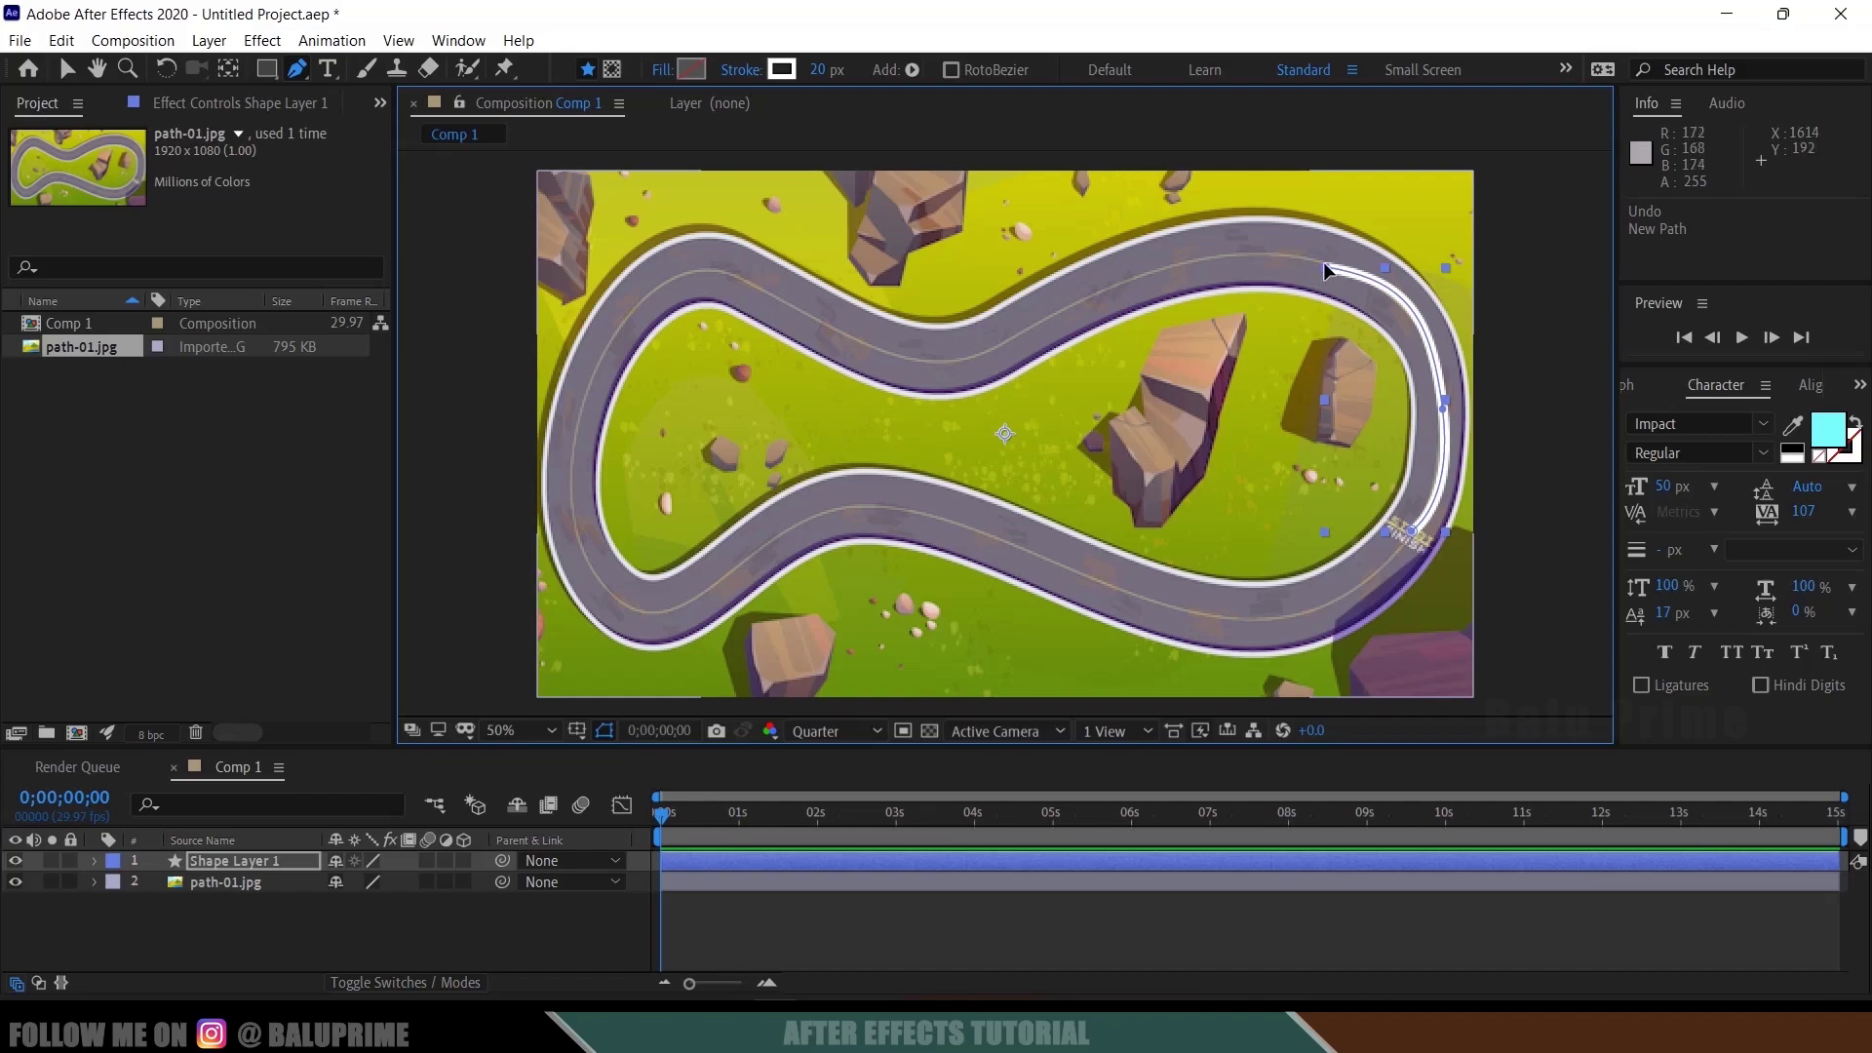
pyautogui.hotkey('ctrl', 'shift', 'z')
pyautogui.moveTo(1119, 282); pyautogui.dragTo(1043, 319)
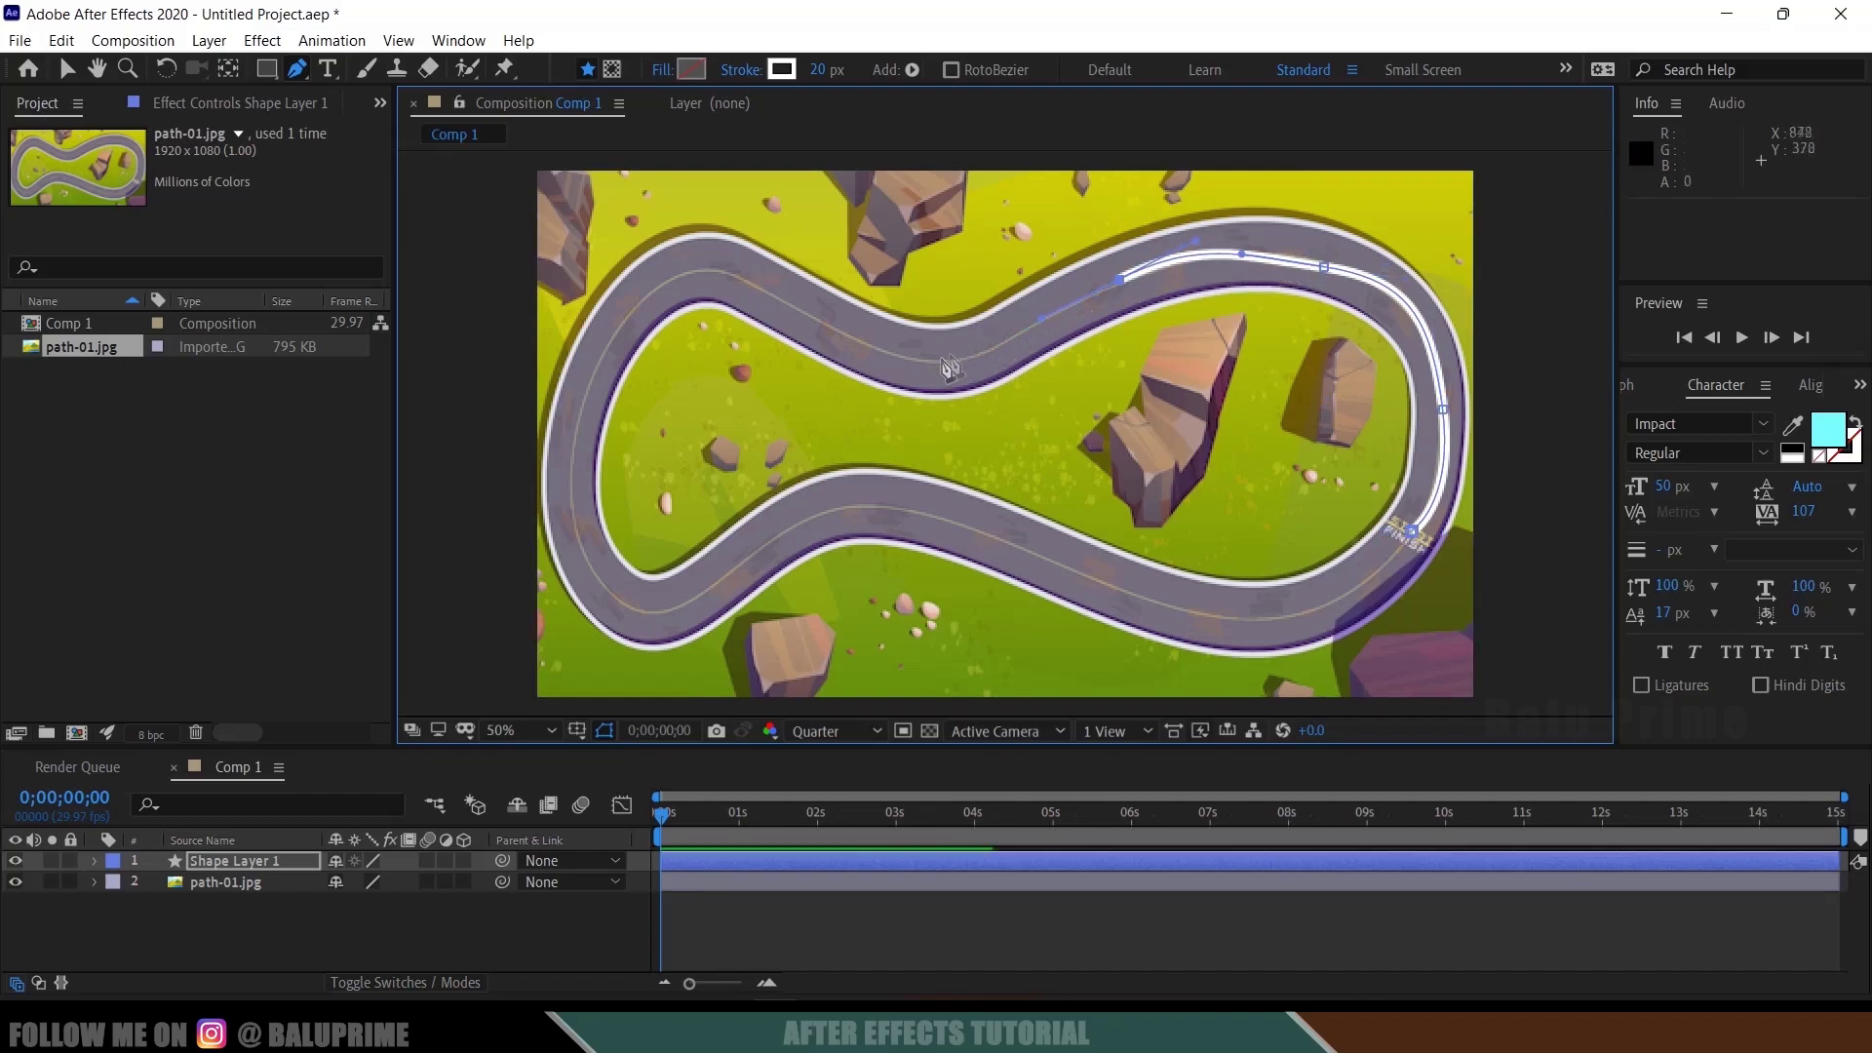
pyautogui.moveTo(944, 364); pyautogui.dragTo(877, 363)
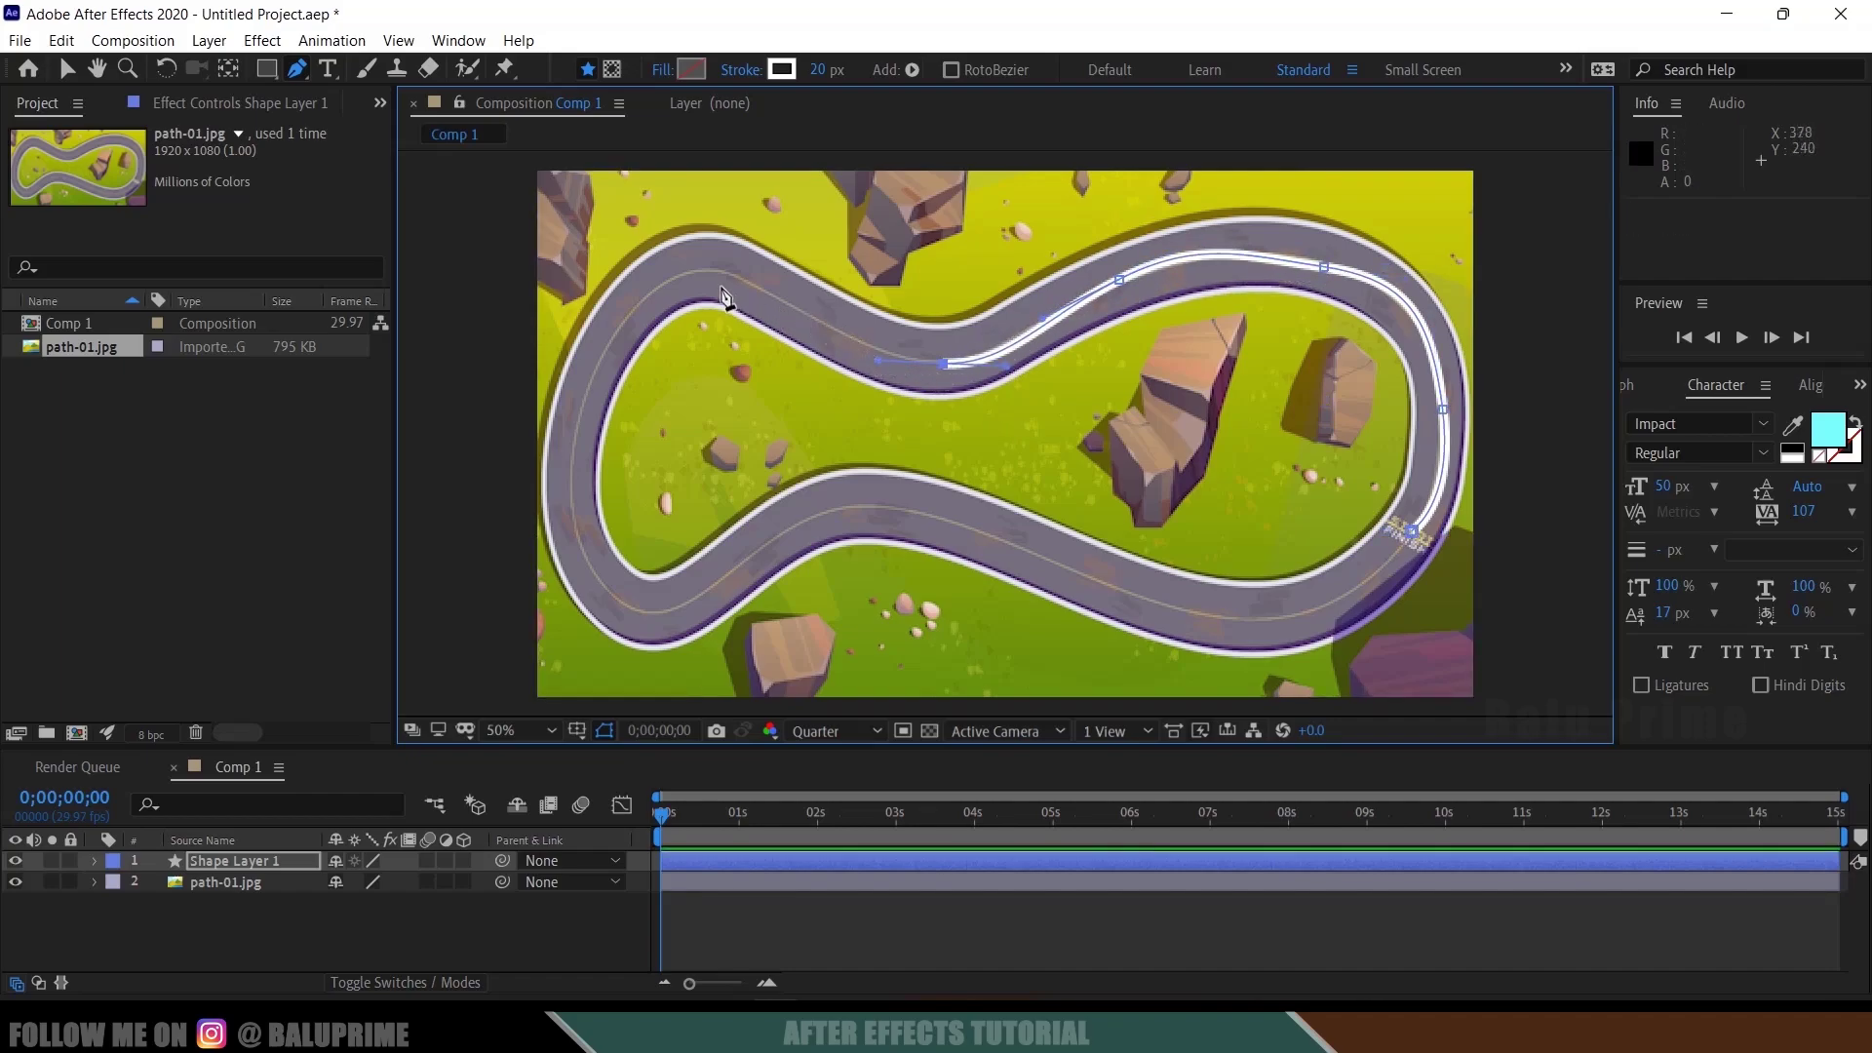
# Trace the left end and bottom stretch, closing the path at the finish line
pyautogui.moveTo(723, 270); pyautogui.dragTo(674, 266)
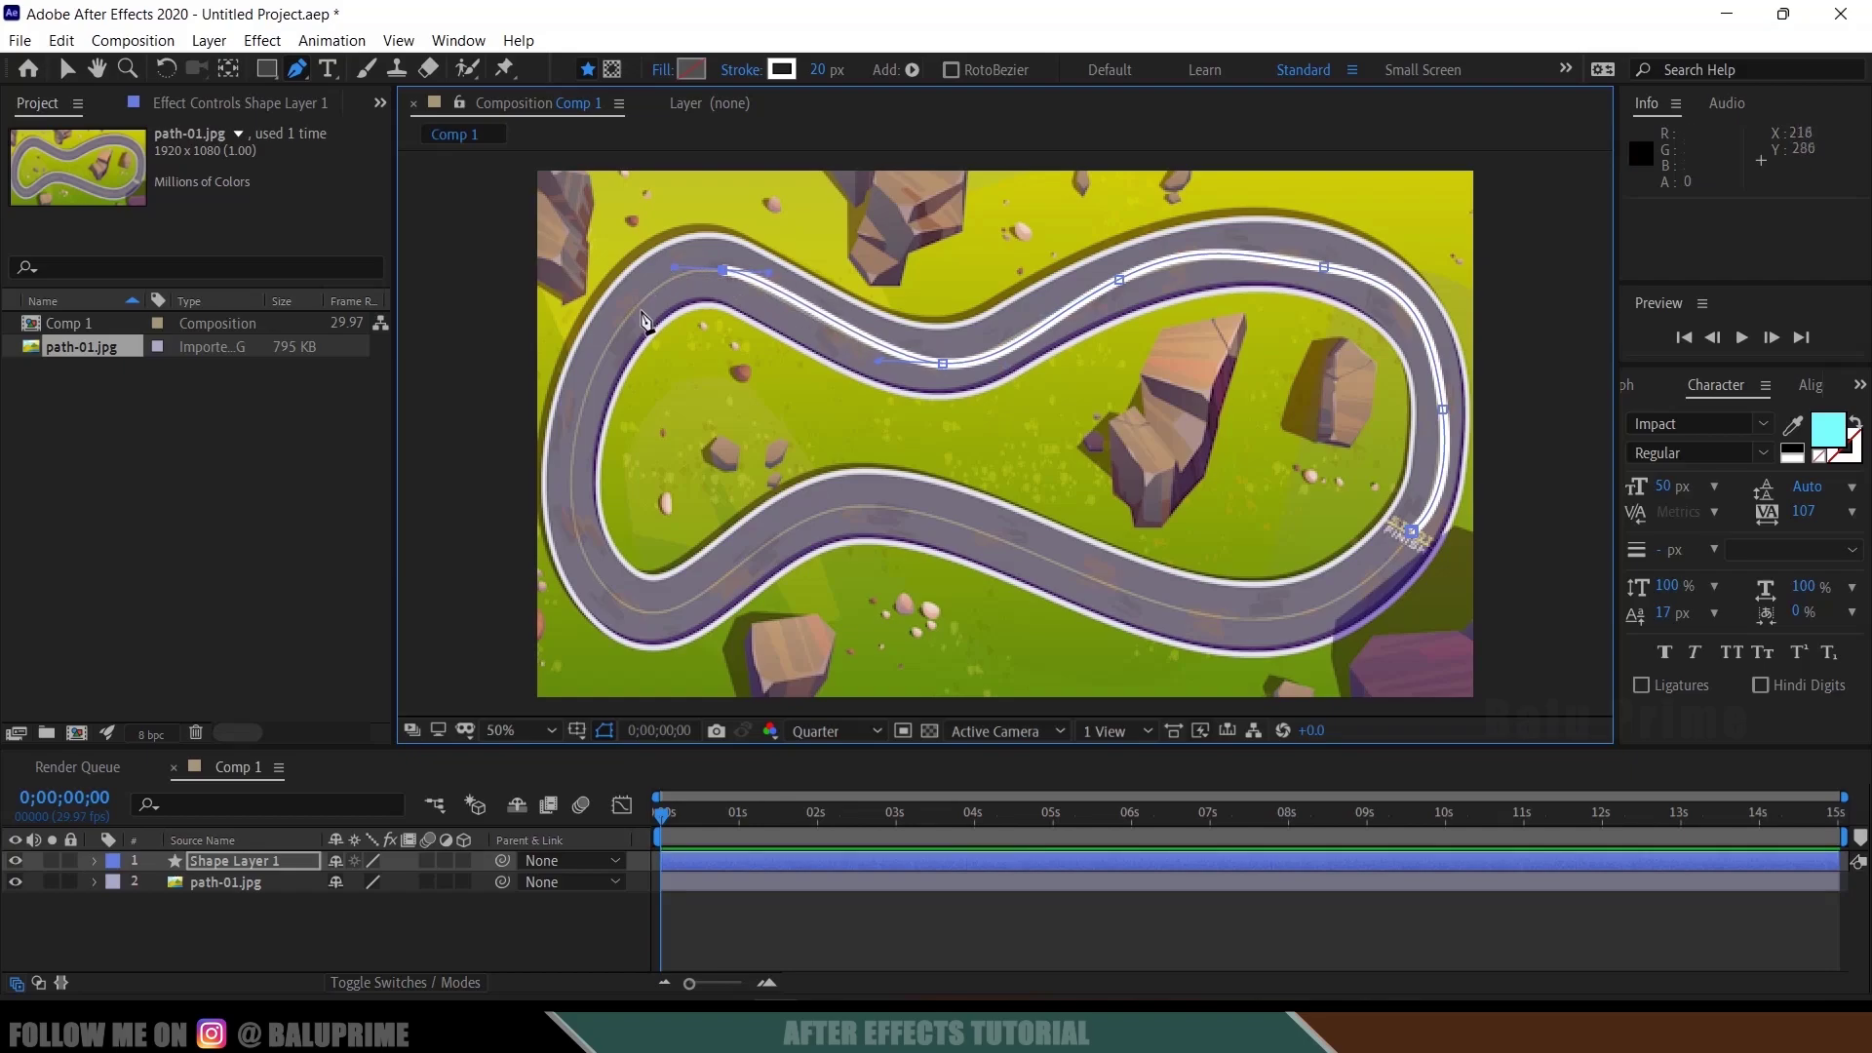
pyautogui.moveTo(594, 367); pyautogui.dragTo(567, 427)
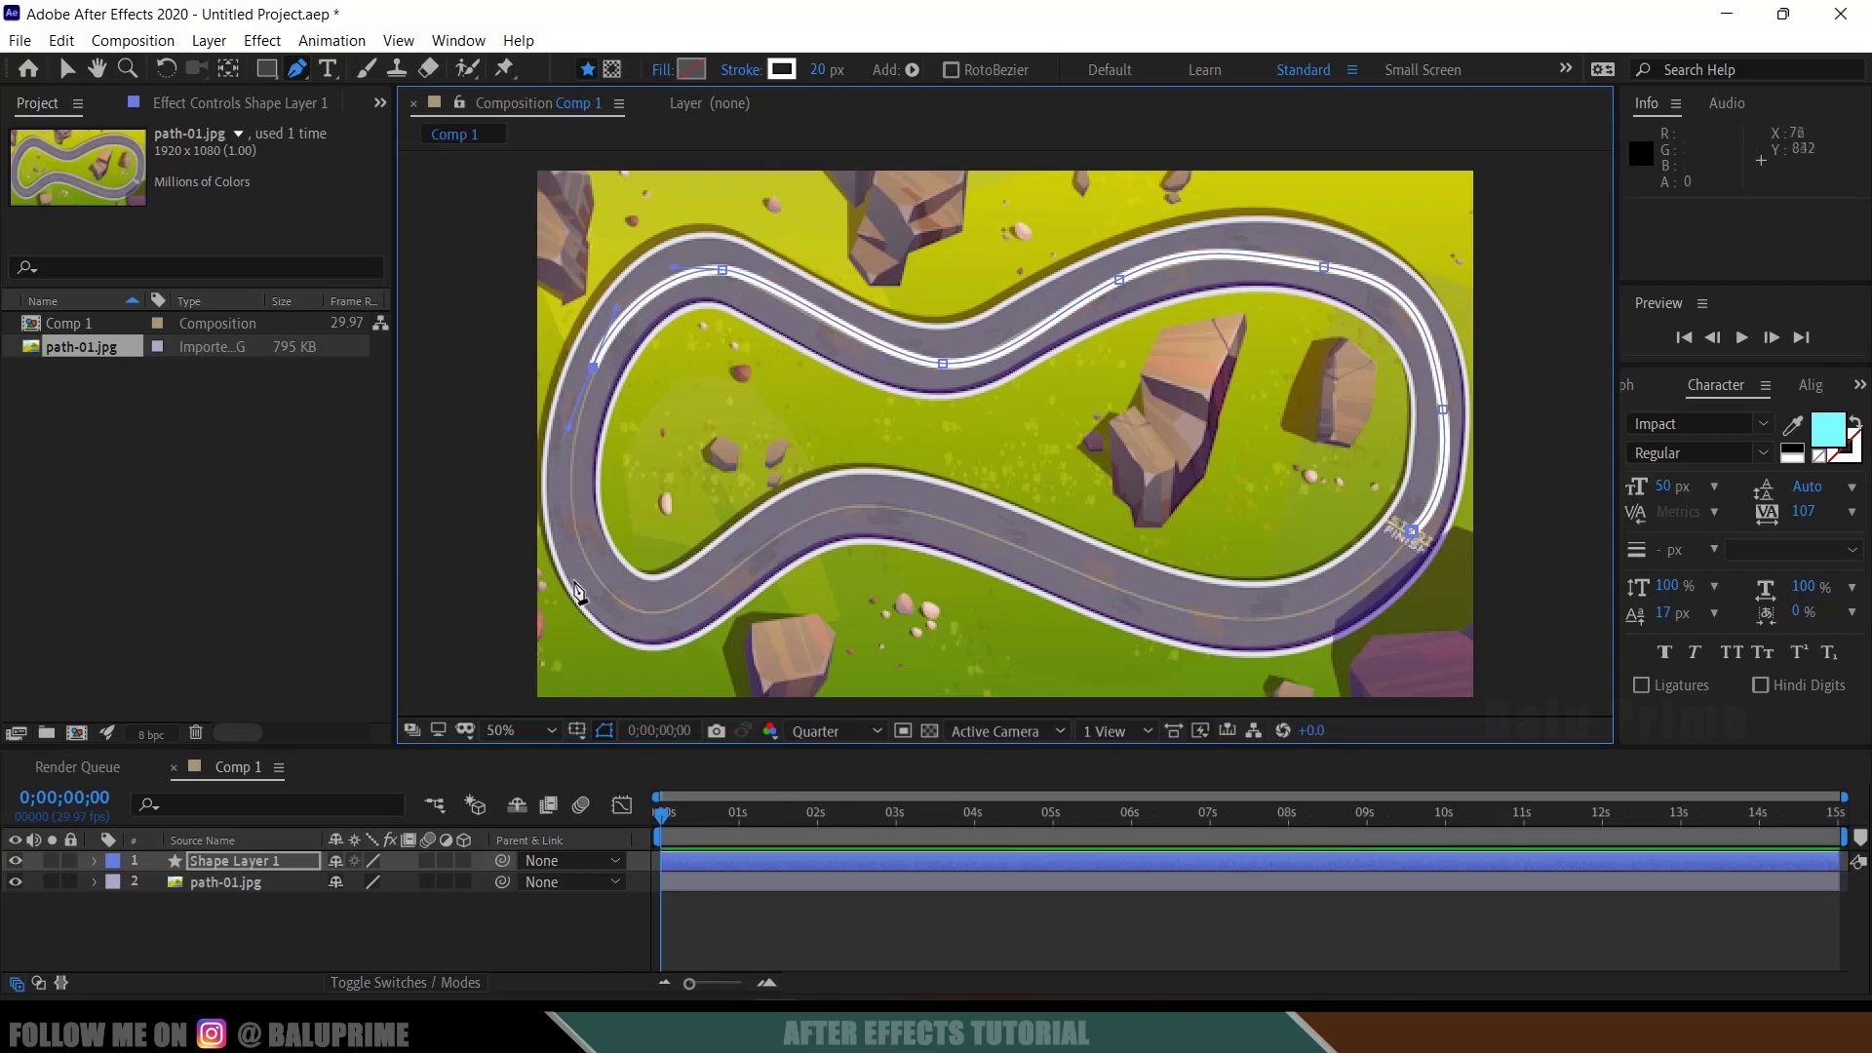
pyautogui.moveTo(585, 571); pyautogui.dragTo(723, 571)
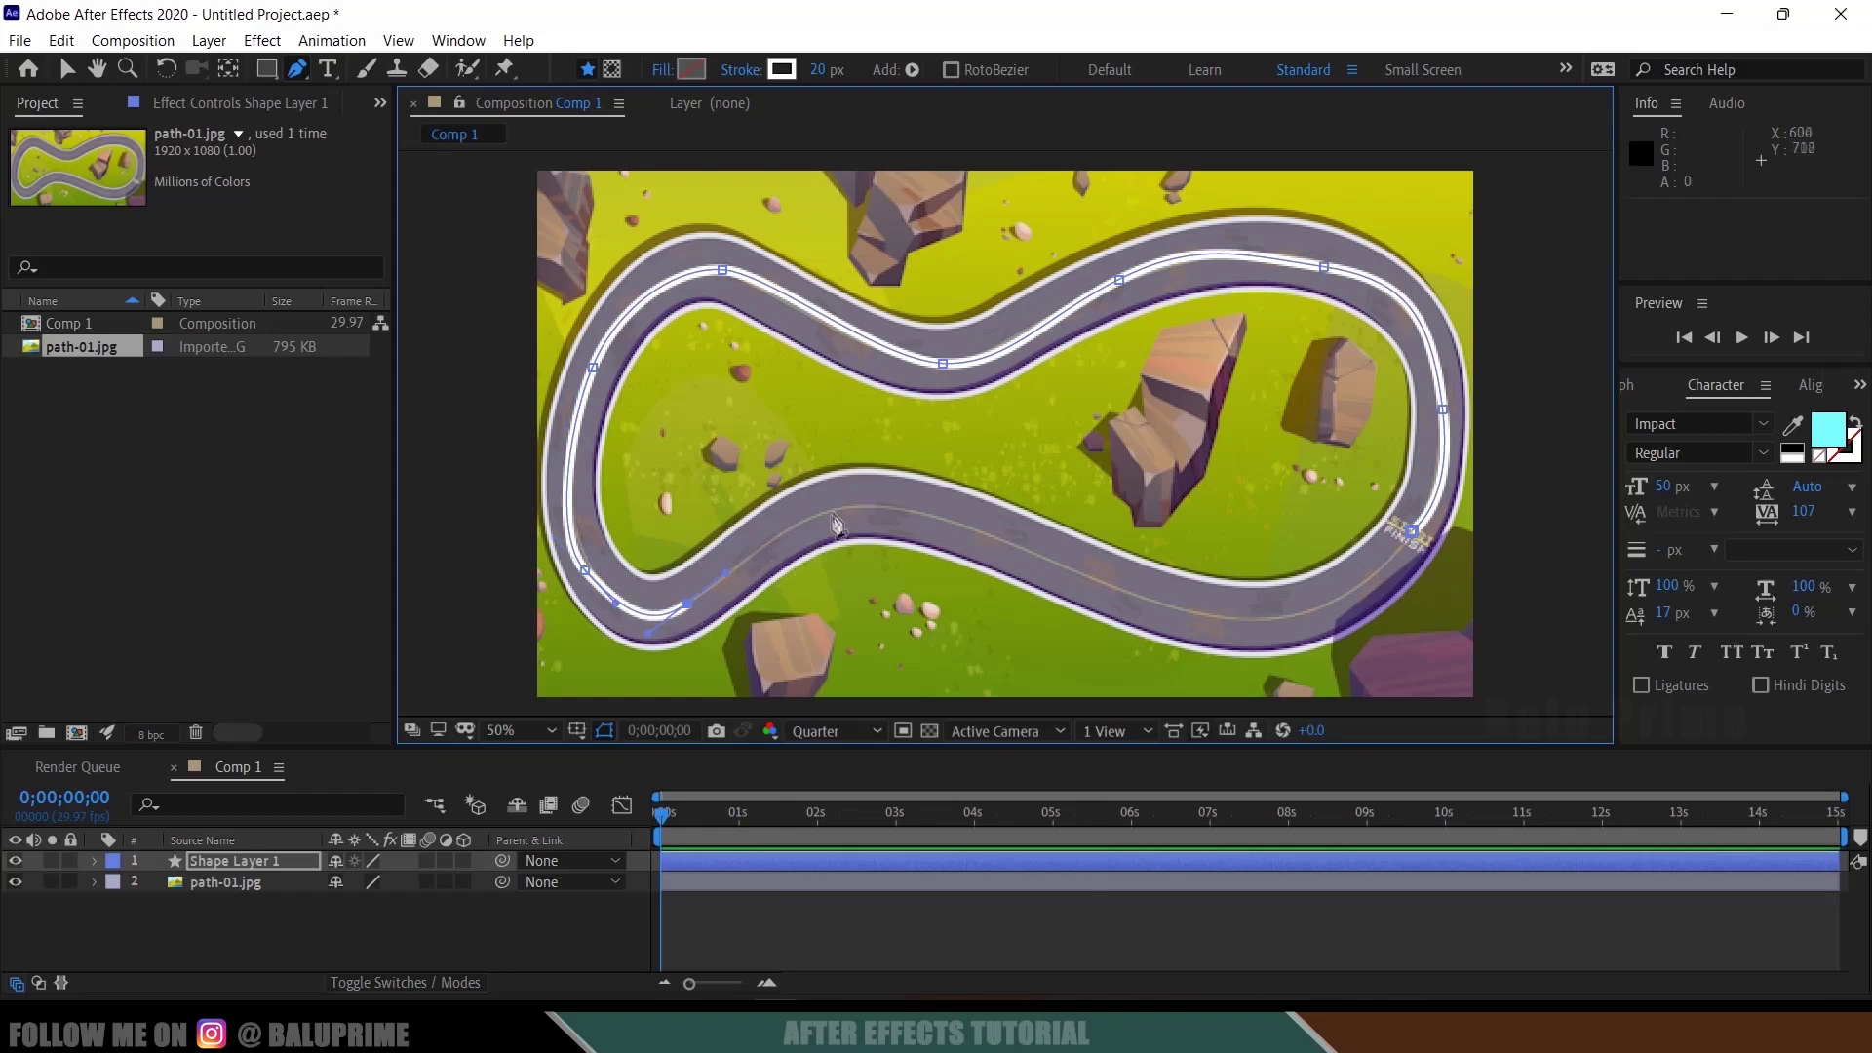
pyautogui.moveTo(867, 503); pyautogui.dragTo(928, 512)
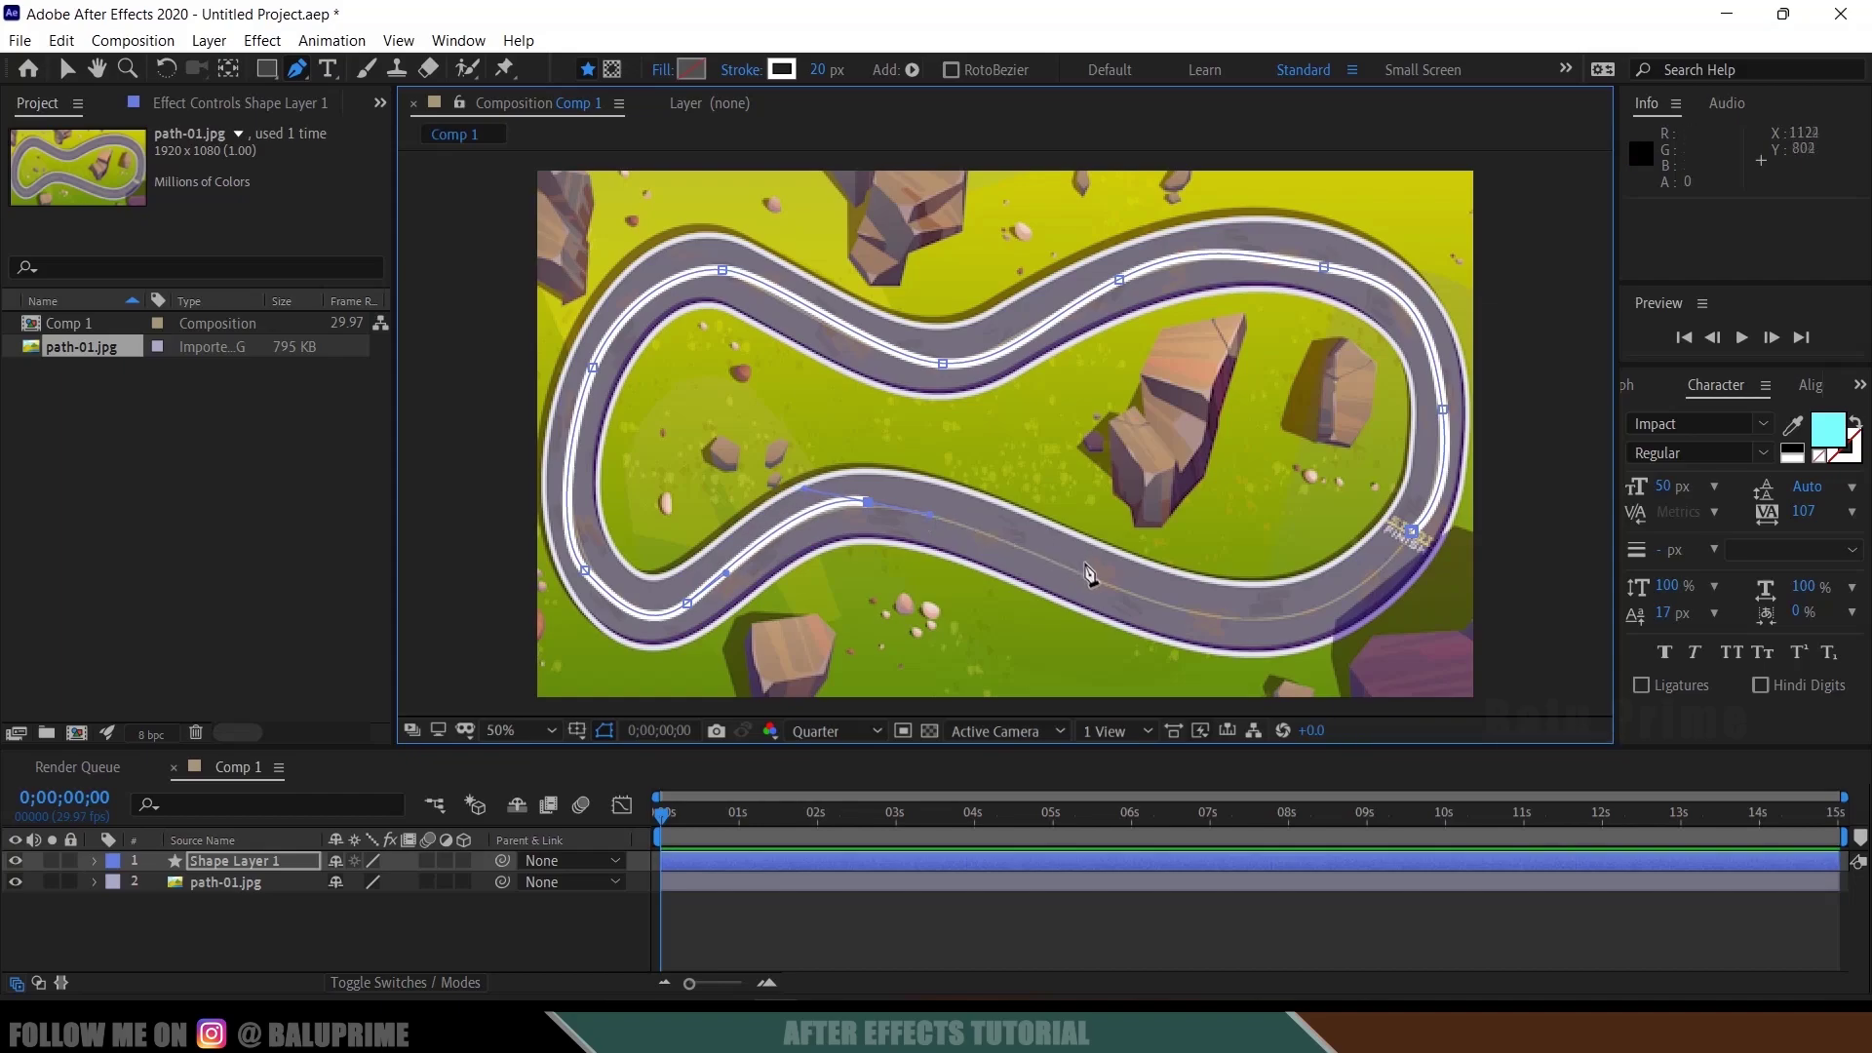
pyautogui.moveTo(1088, 583); pyautogui.dragTo(1127, 595)
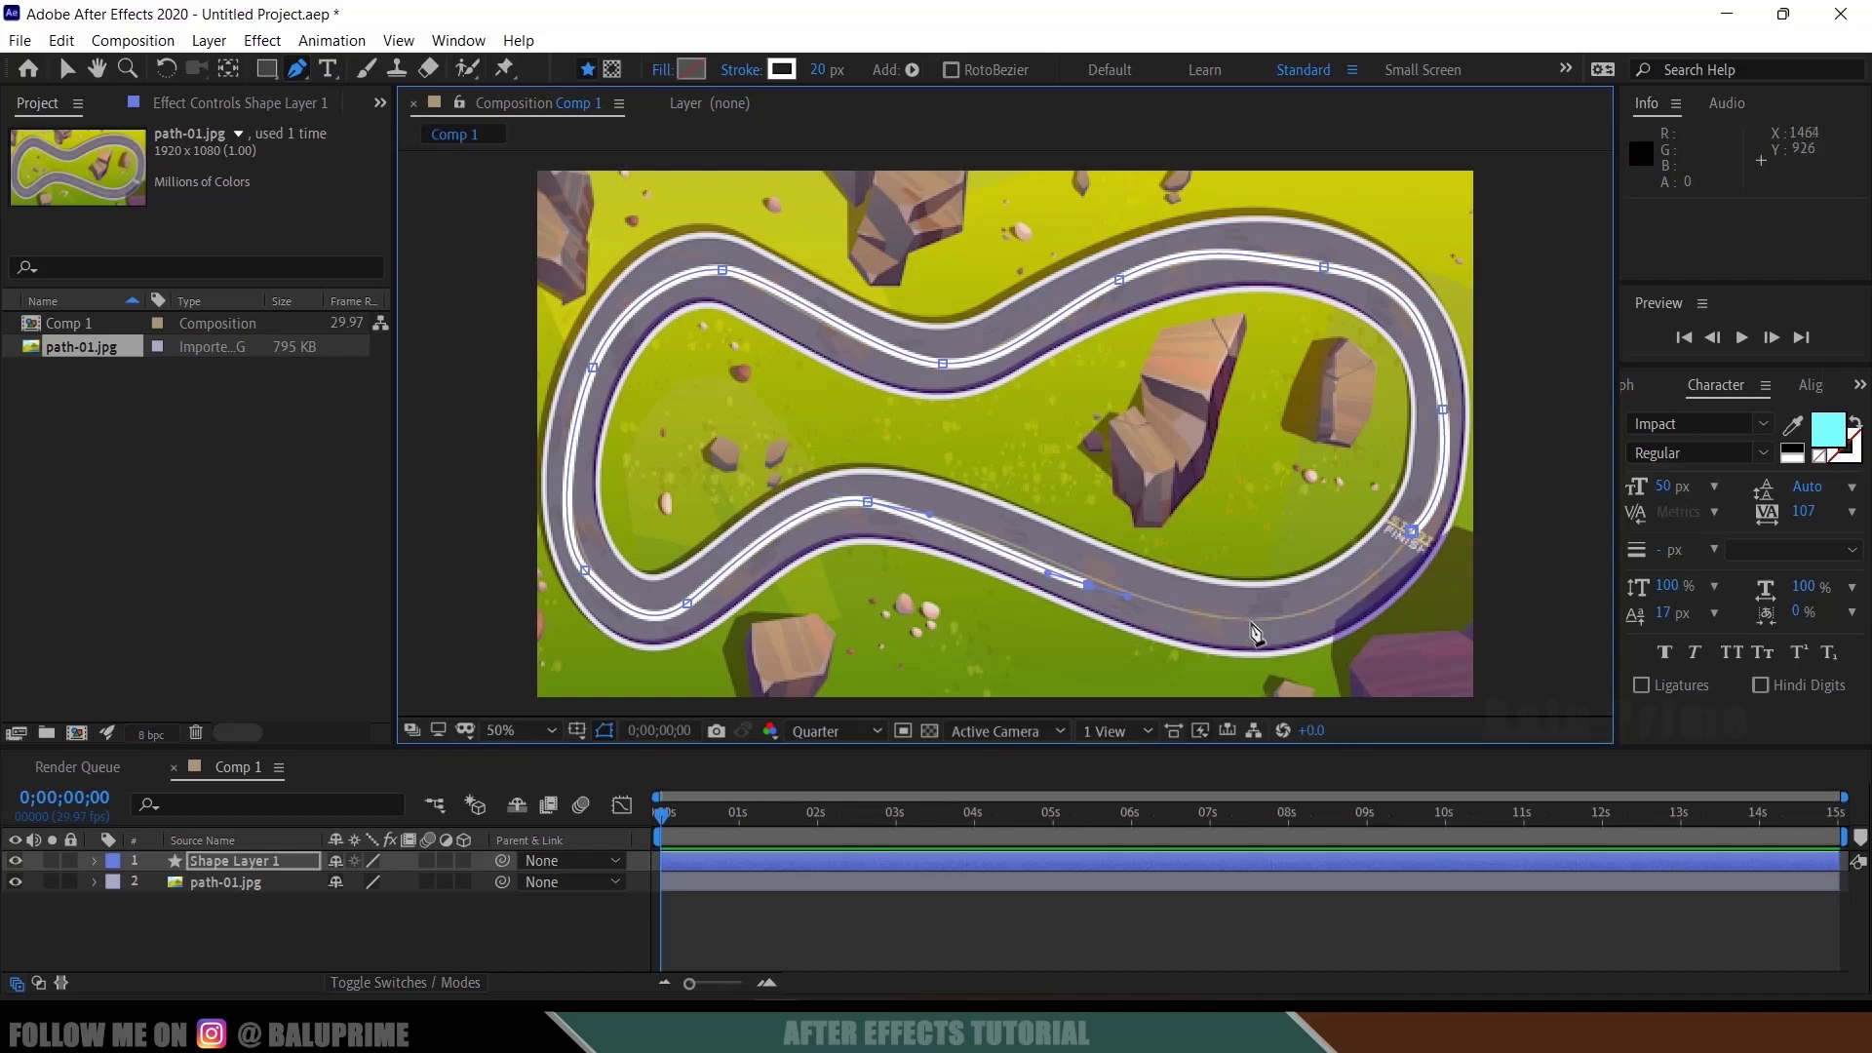
pyautogui.moveTo(1251, 623); pyautogui.dragTo(1397, 563)
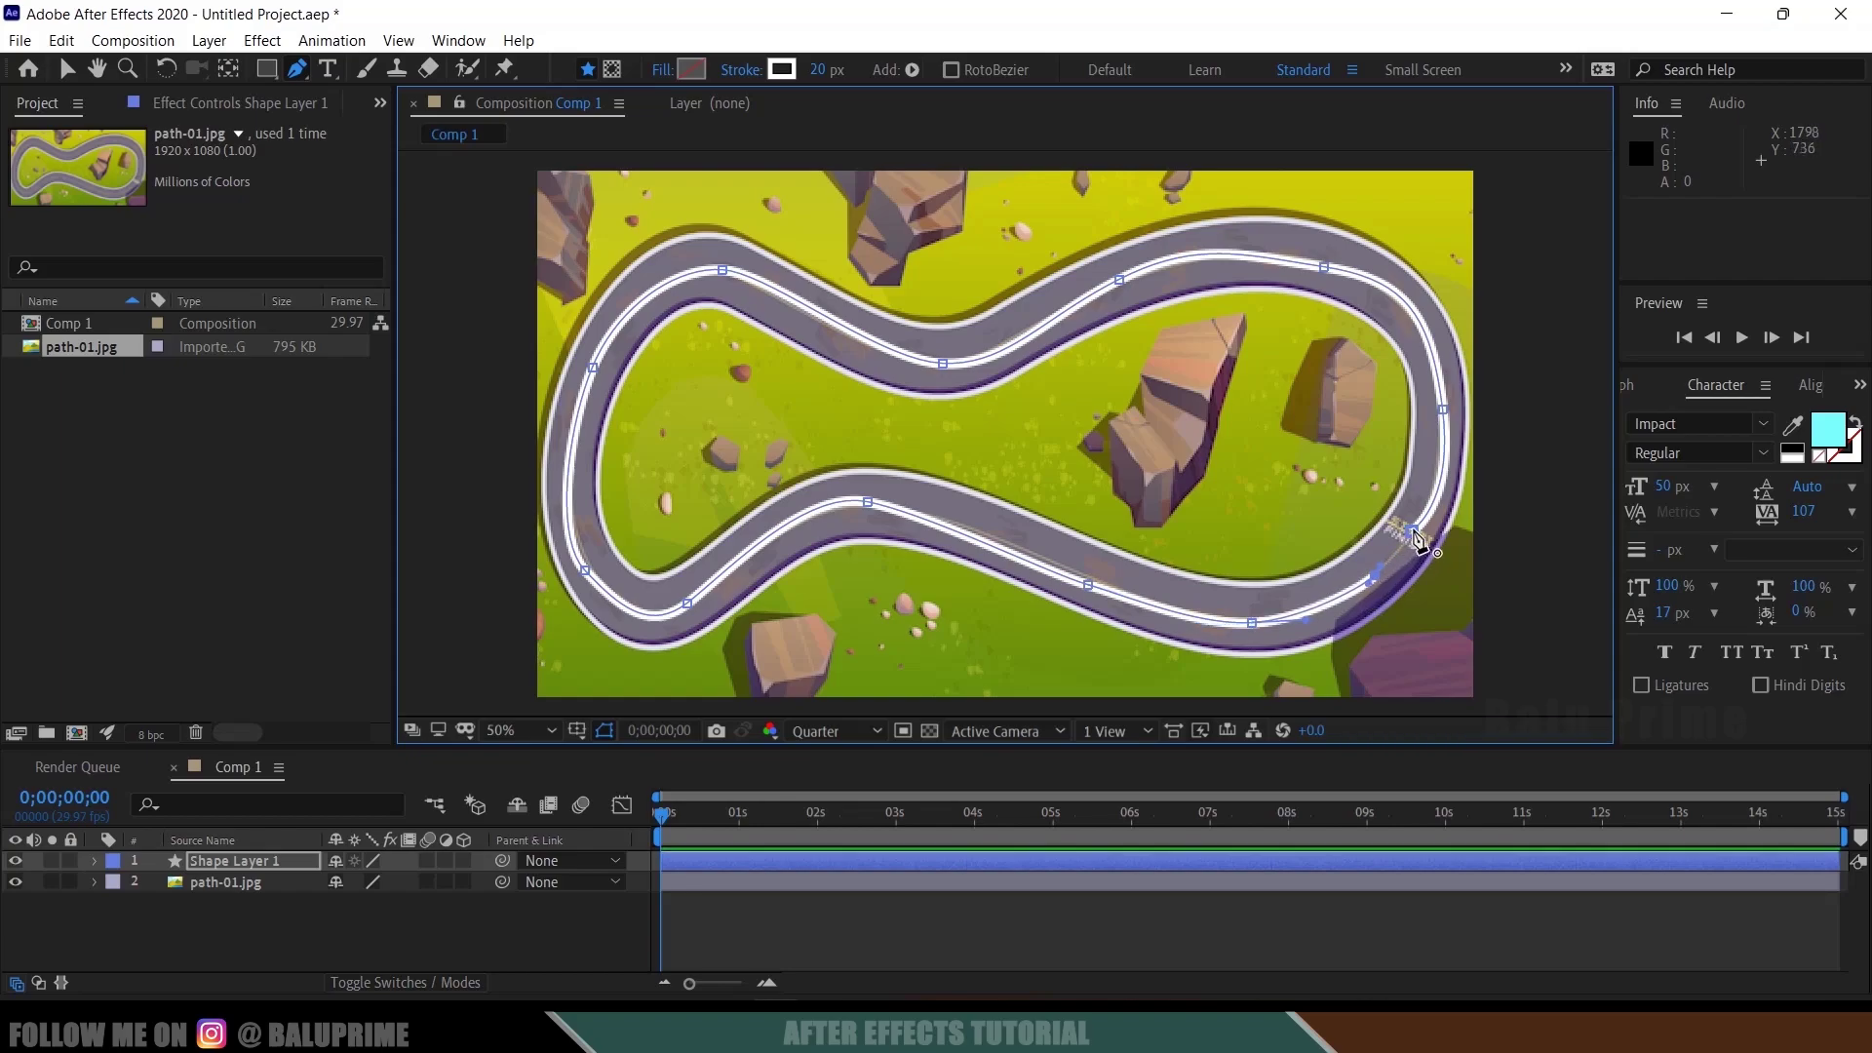
pyautogui.click(1412, 531)
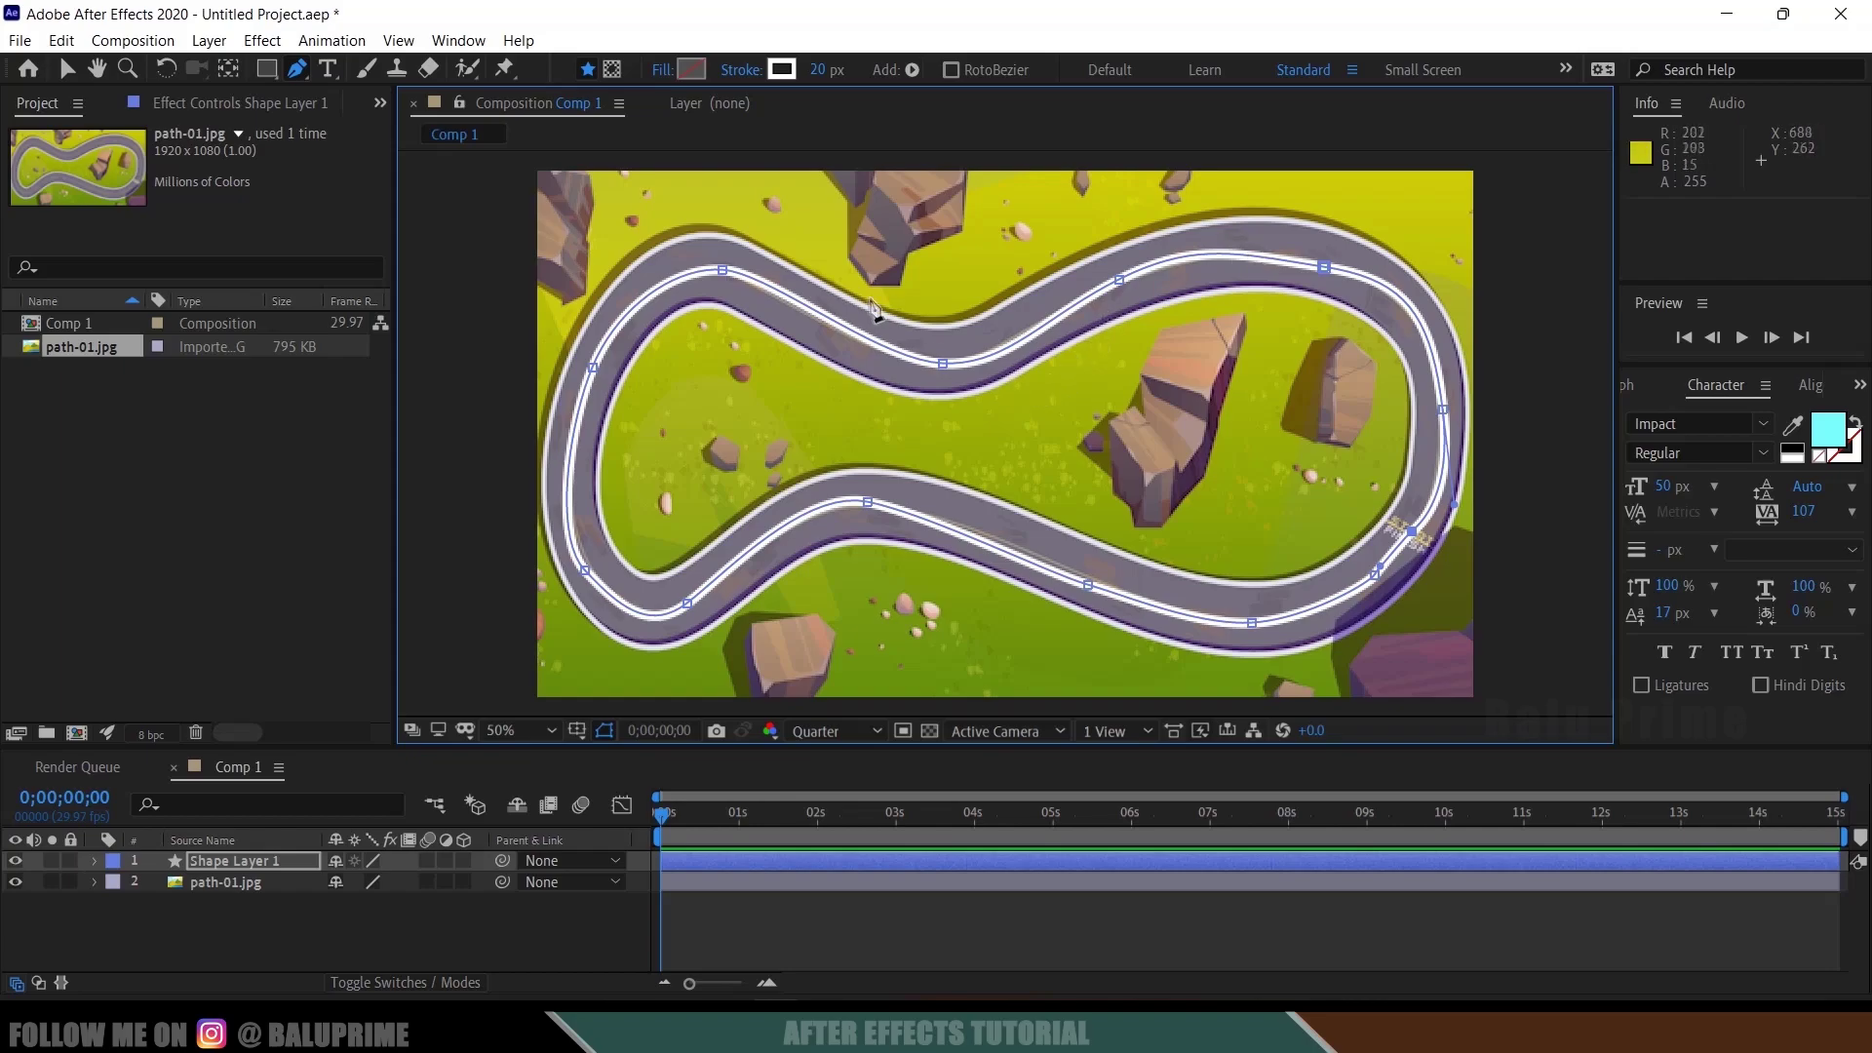
# Twirl open Shape Layer 1's Contents > Shape 1 > Path 1, select Path, and open the Window menu
pyautogui.click(206, 863)
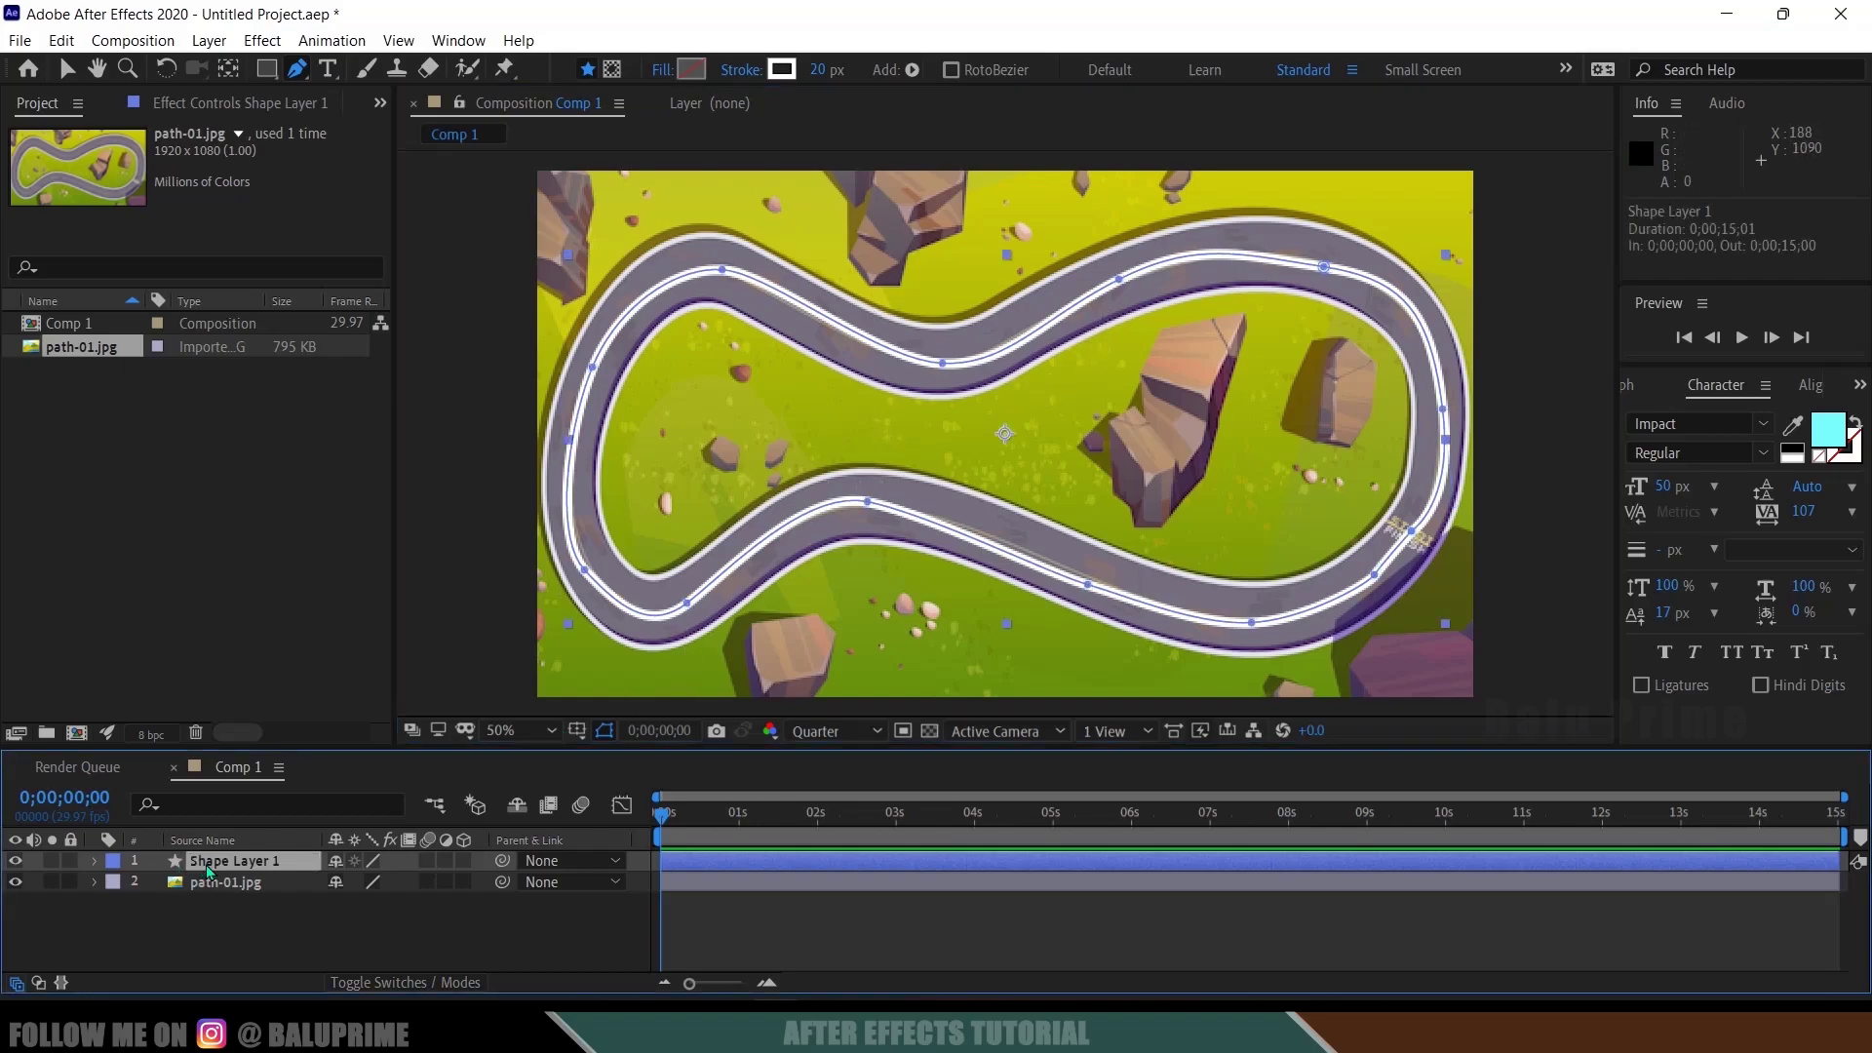
pyautogui.click(95, 861)
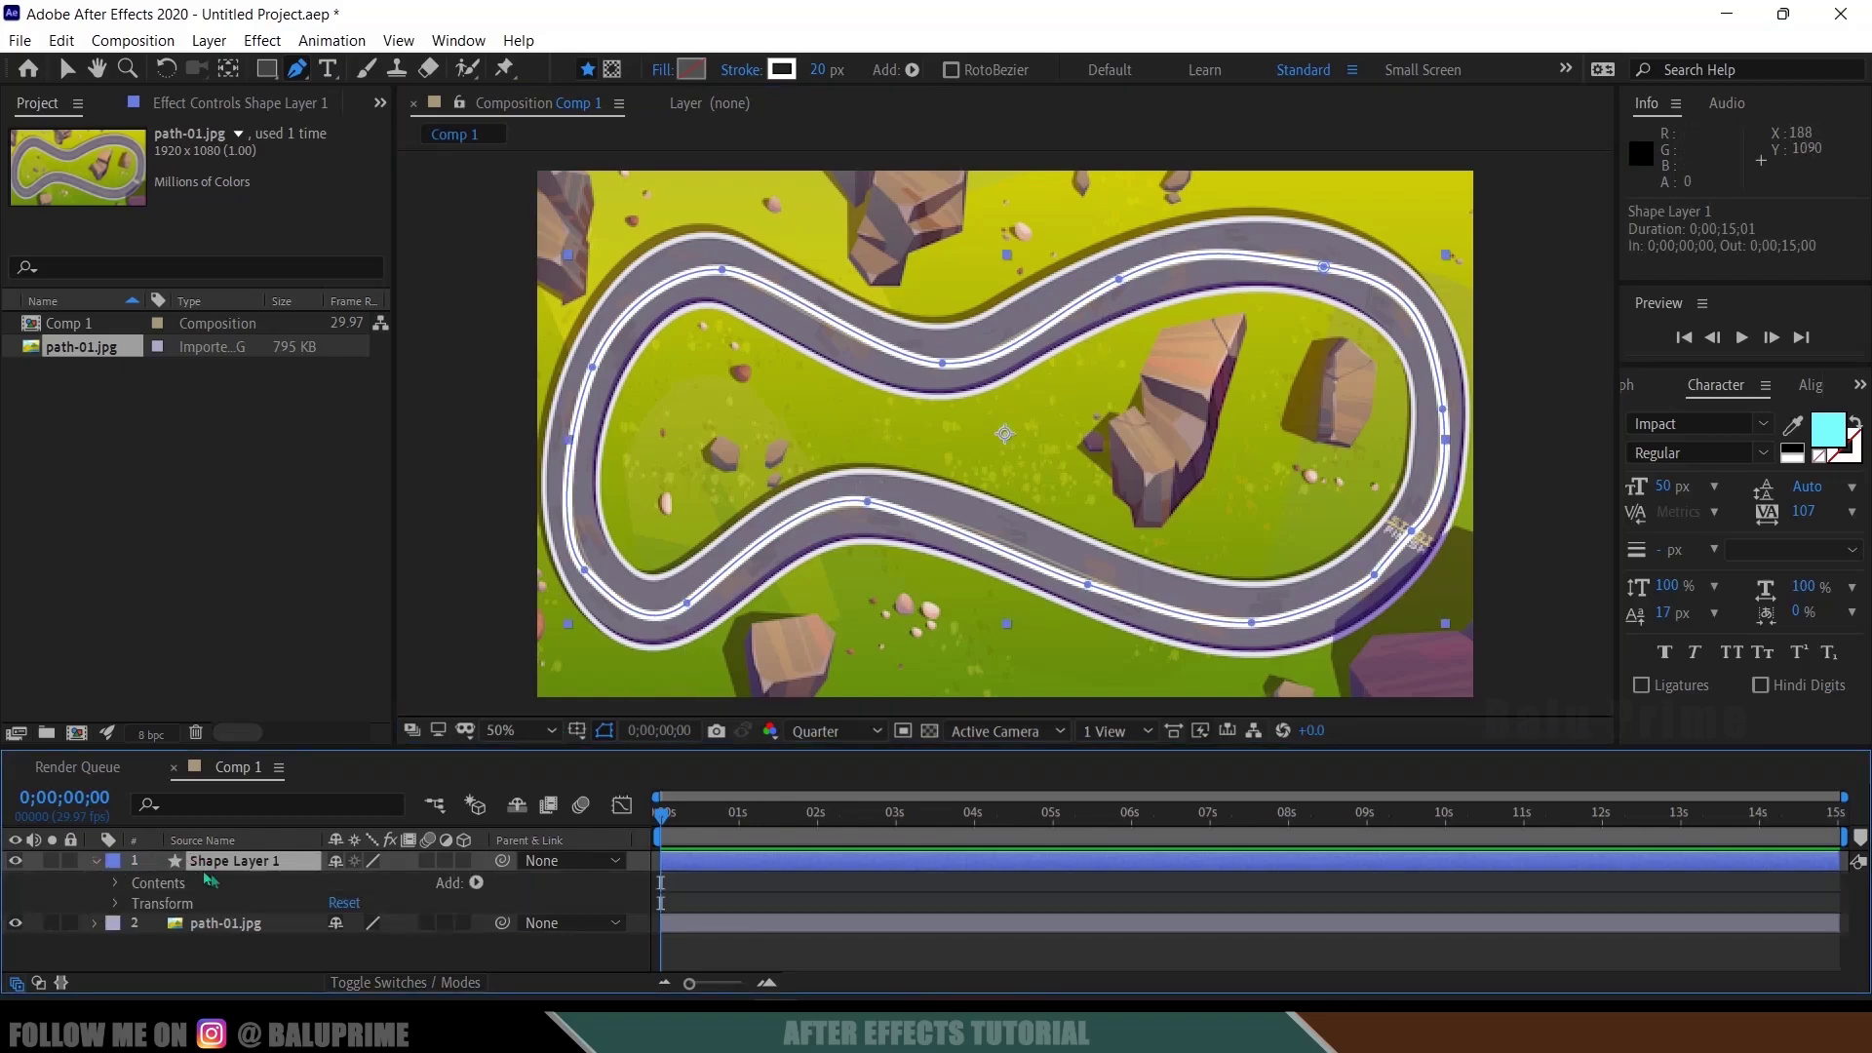
pyautogui.click(116, 884)
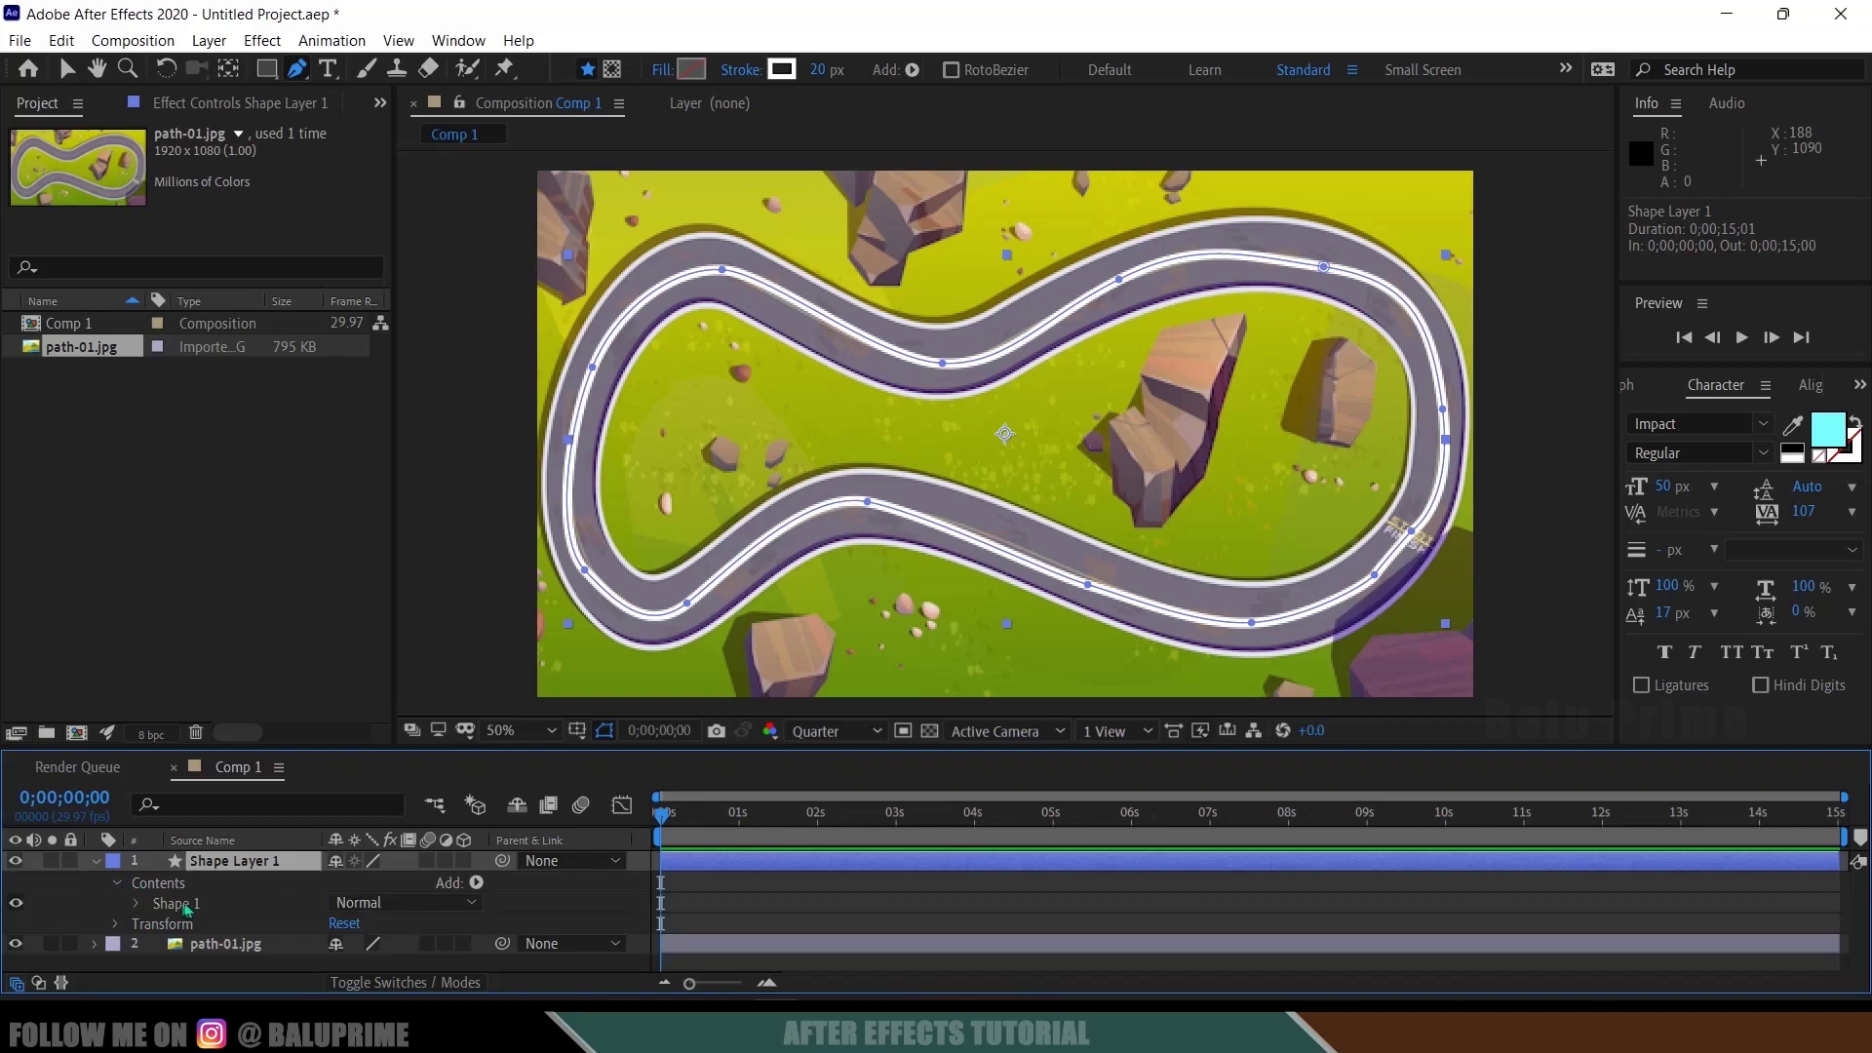
pyautogui.click(139, 904)
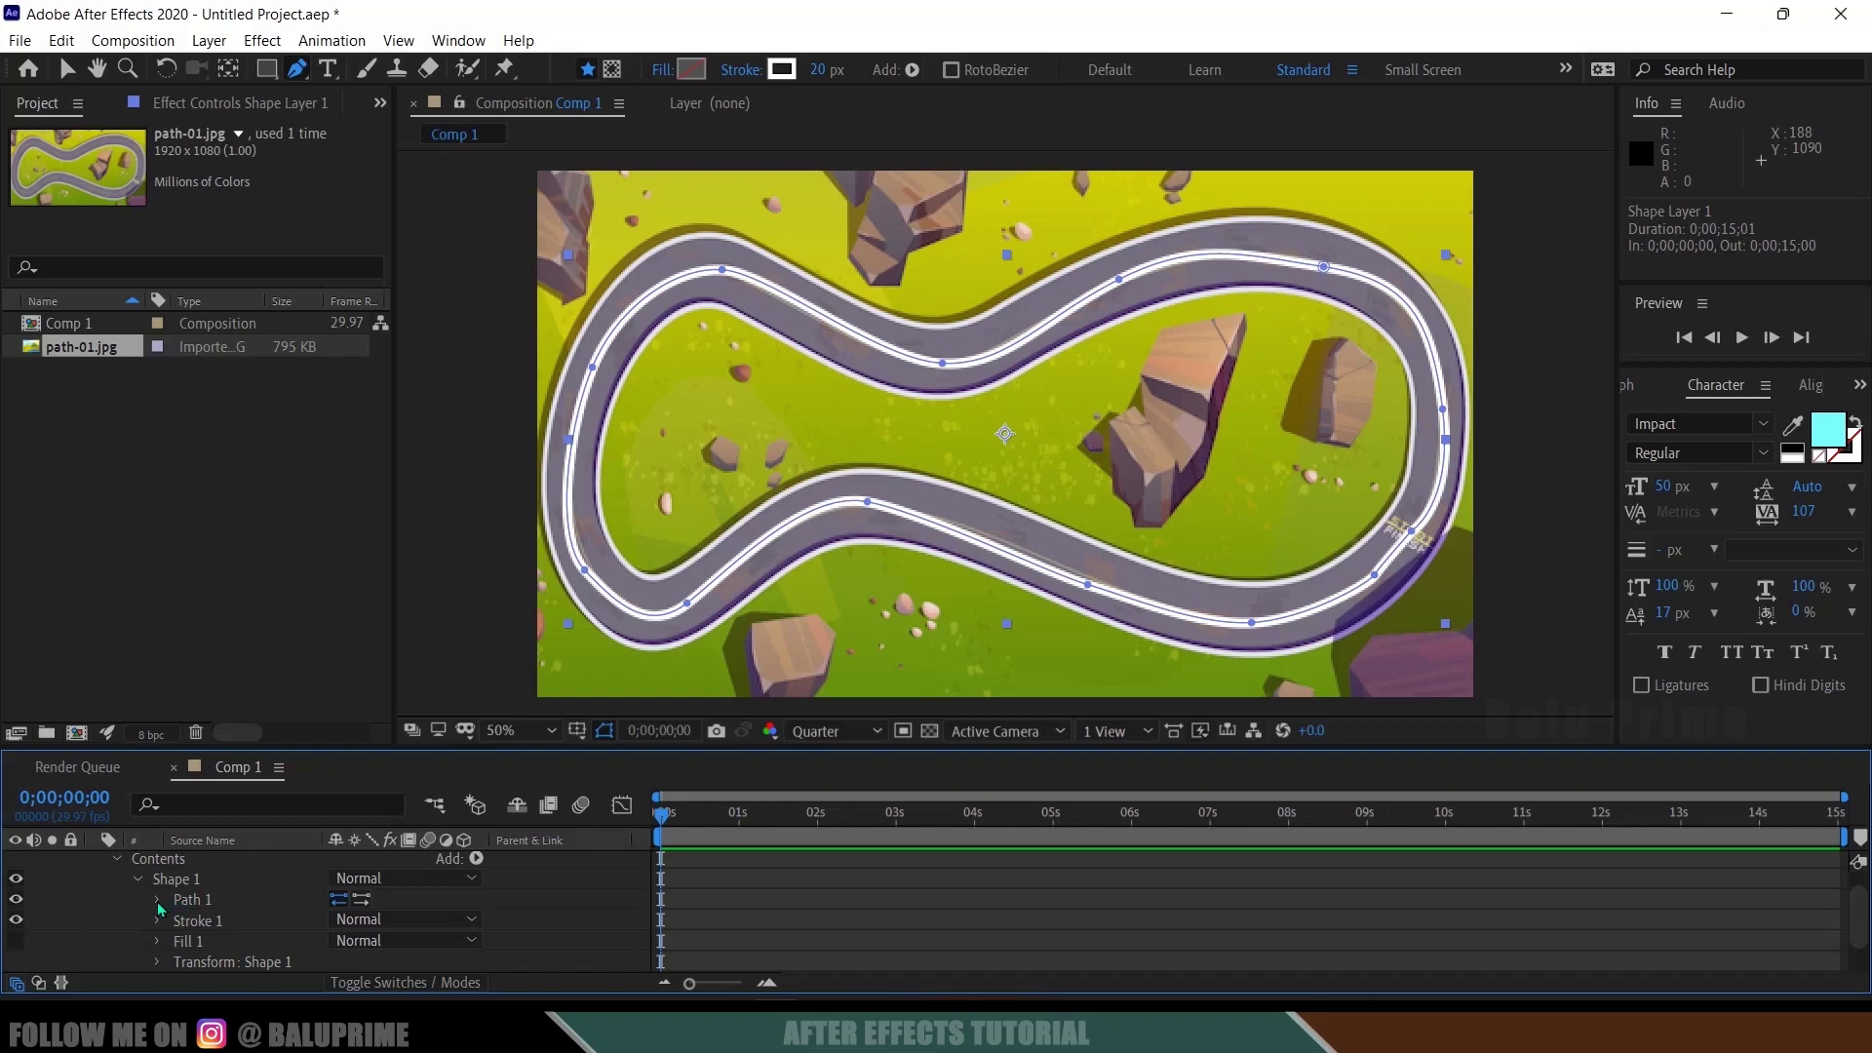
pyautogui.click(157, 901)
pyautogui.click(227, 921)
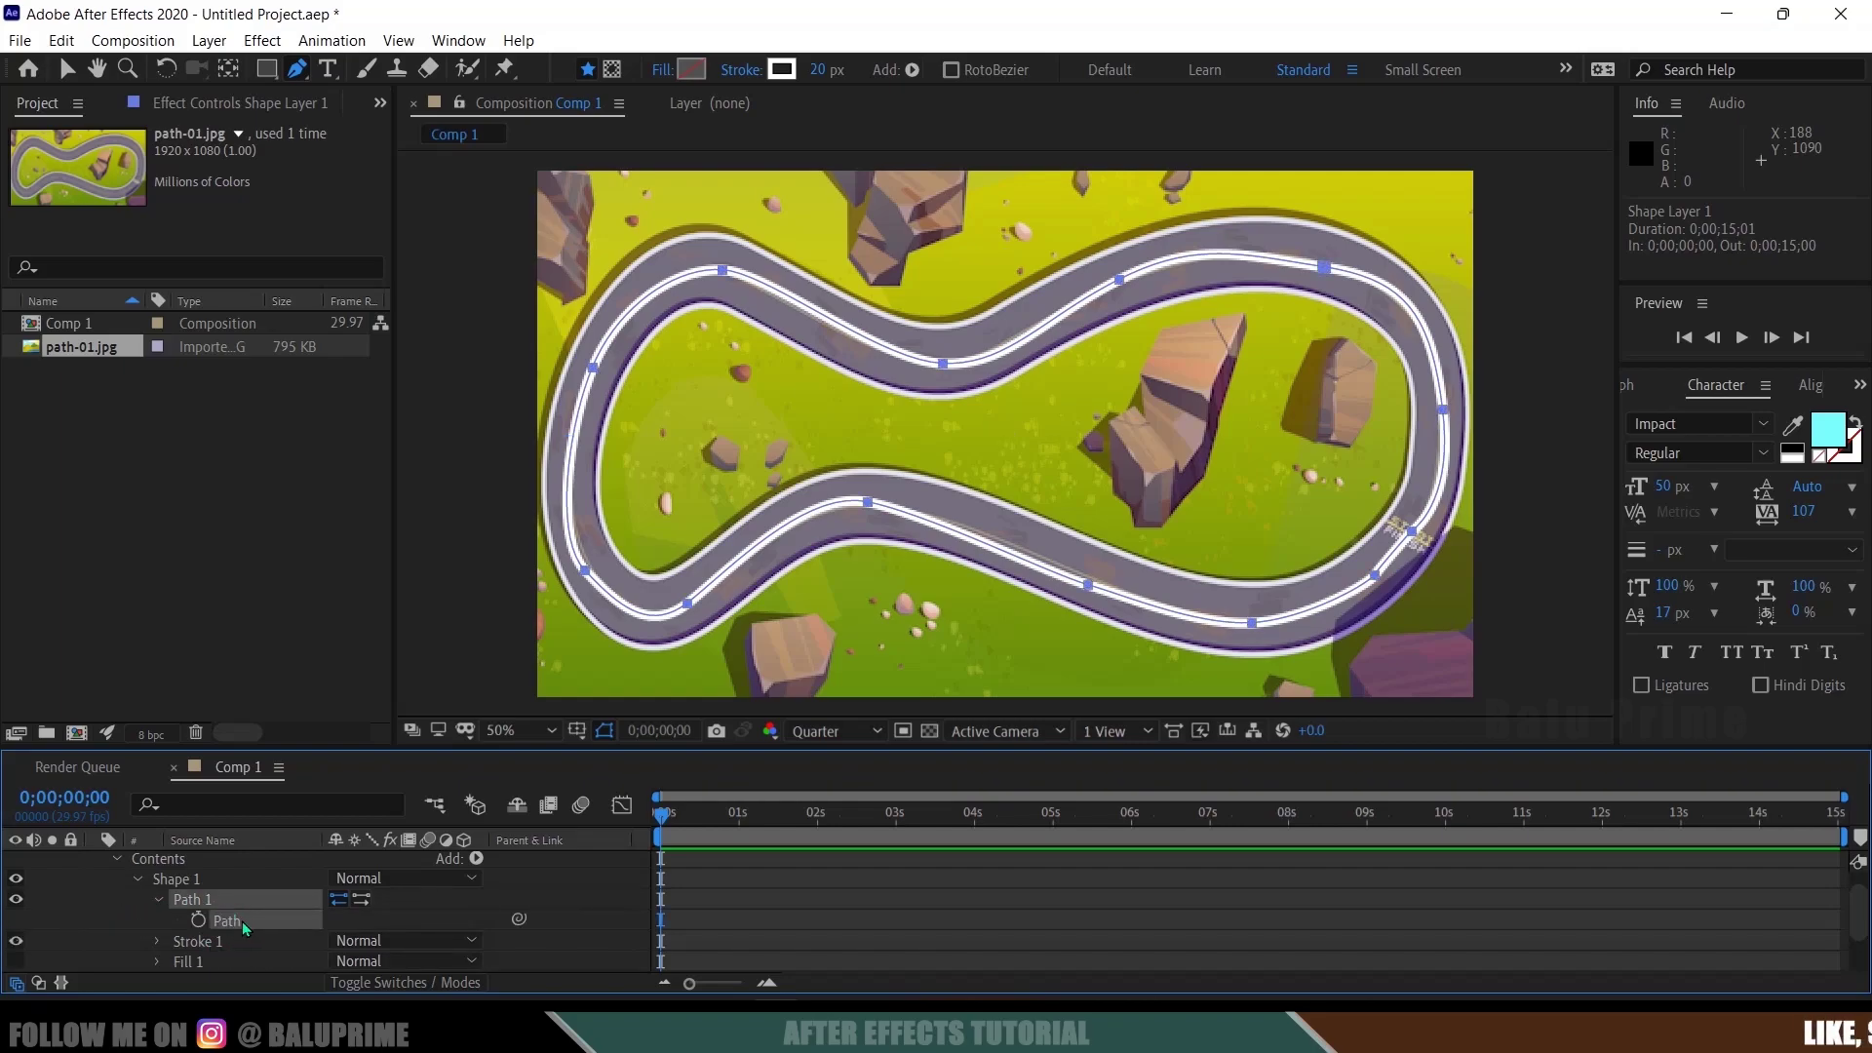
pyautogui.click(469, 42)
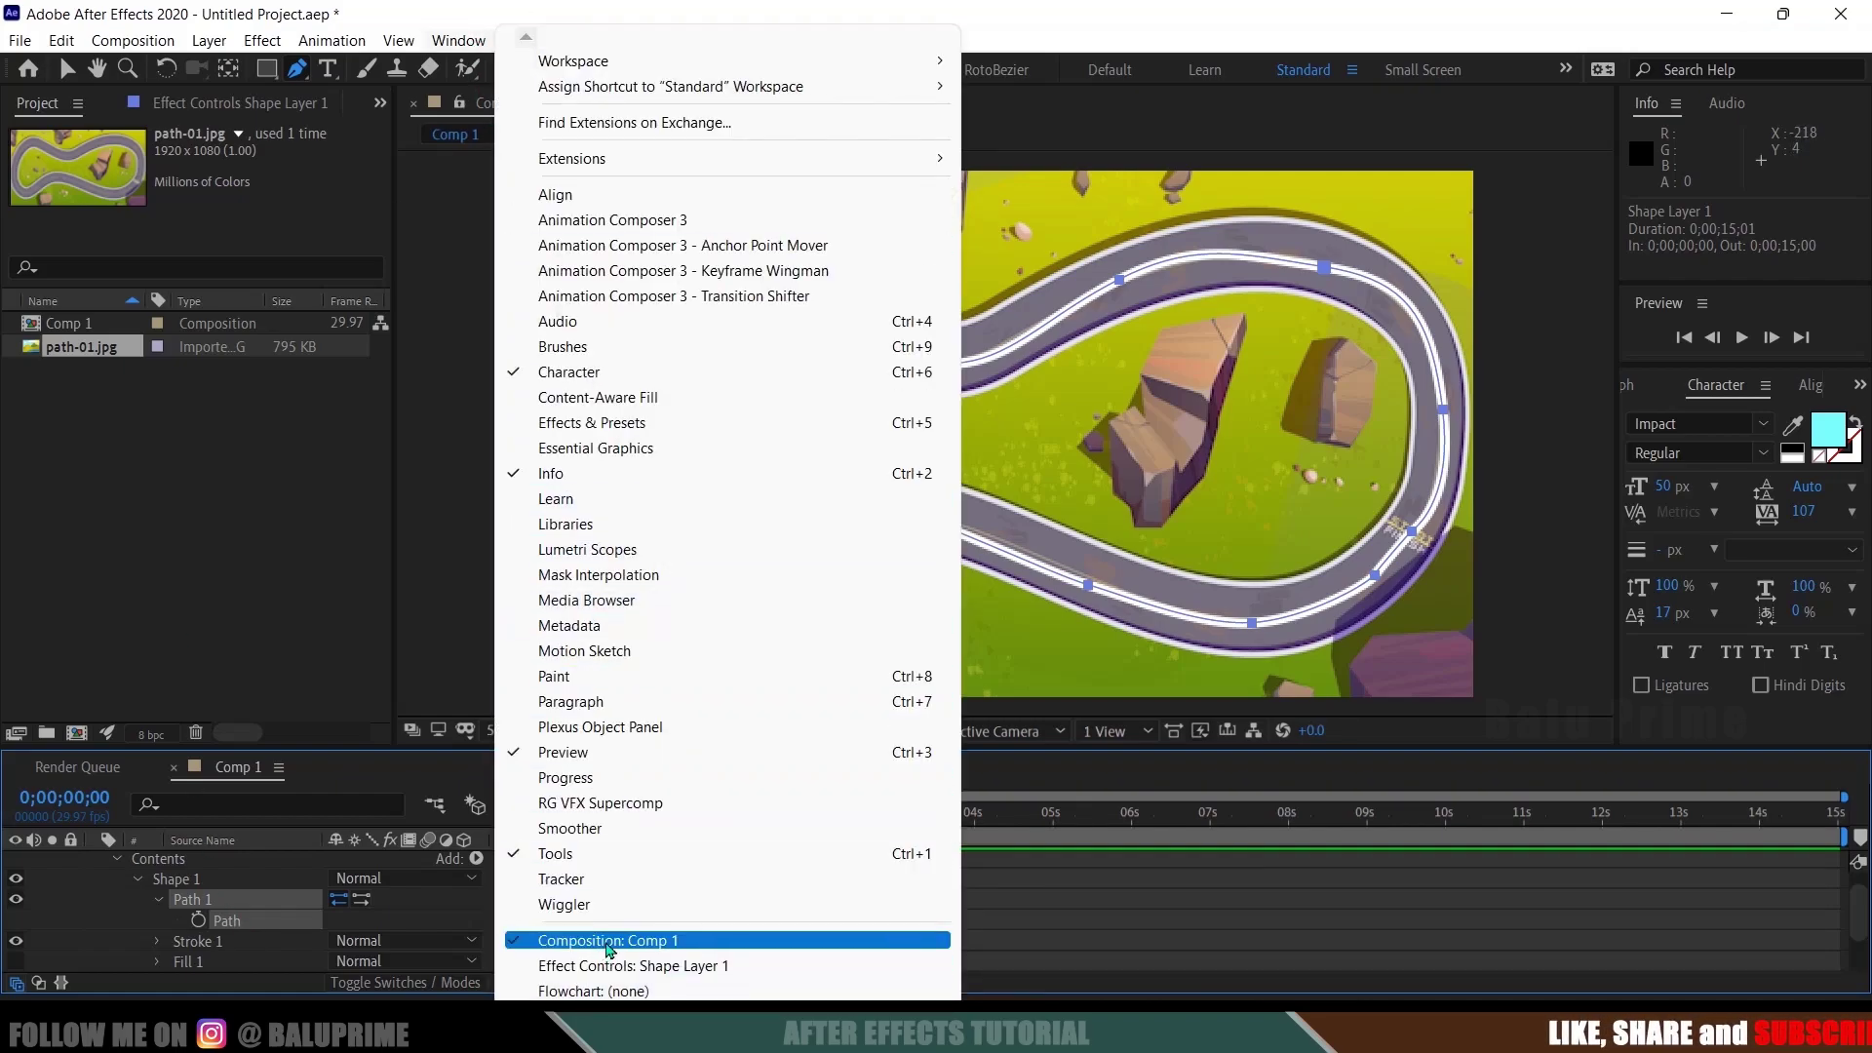
# Launch Create Nulls From Paths.jsx and undock and widen its panel over the comp
pyautogui.moveTo(609, 993)
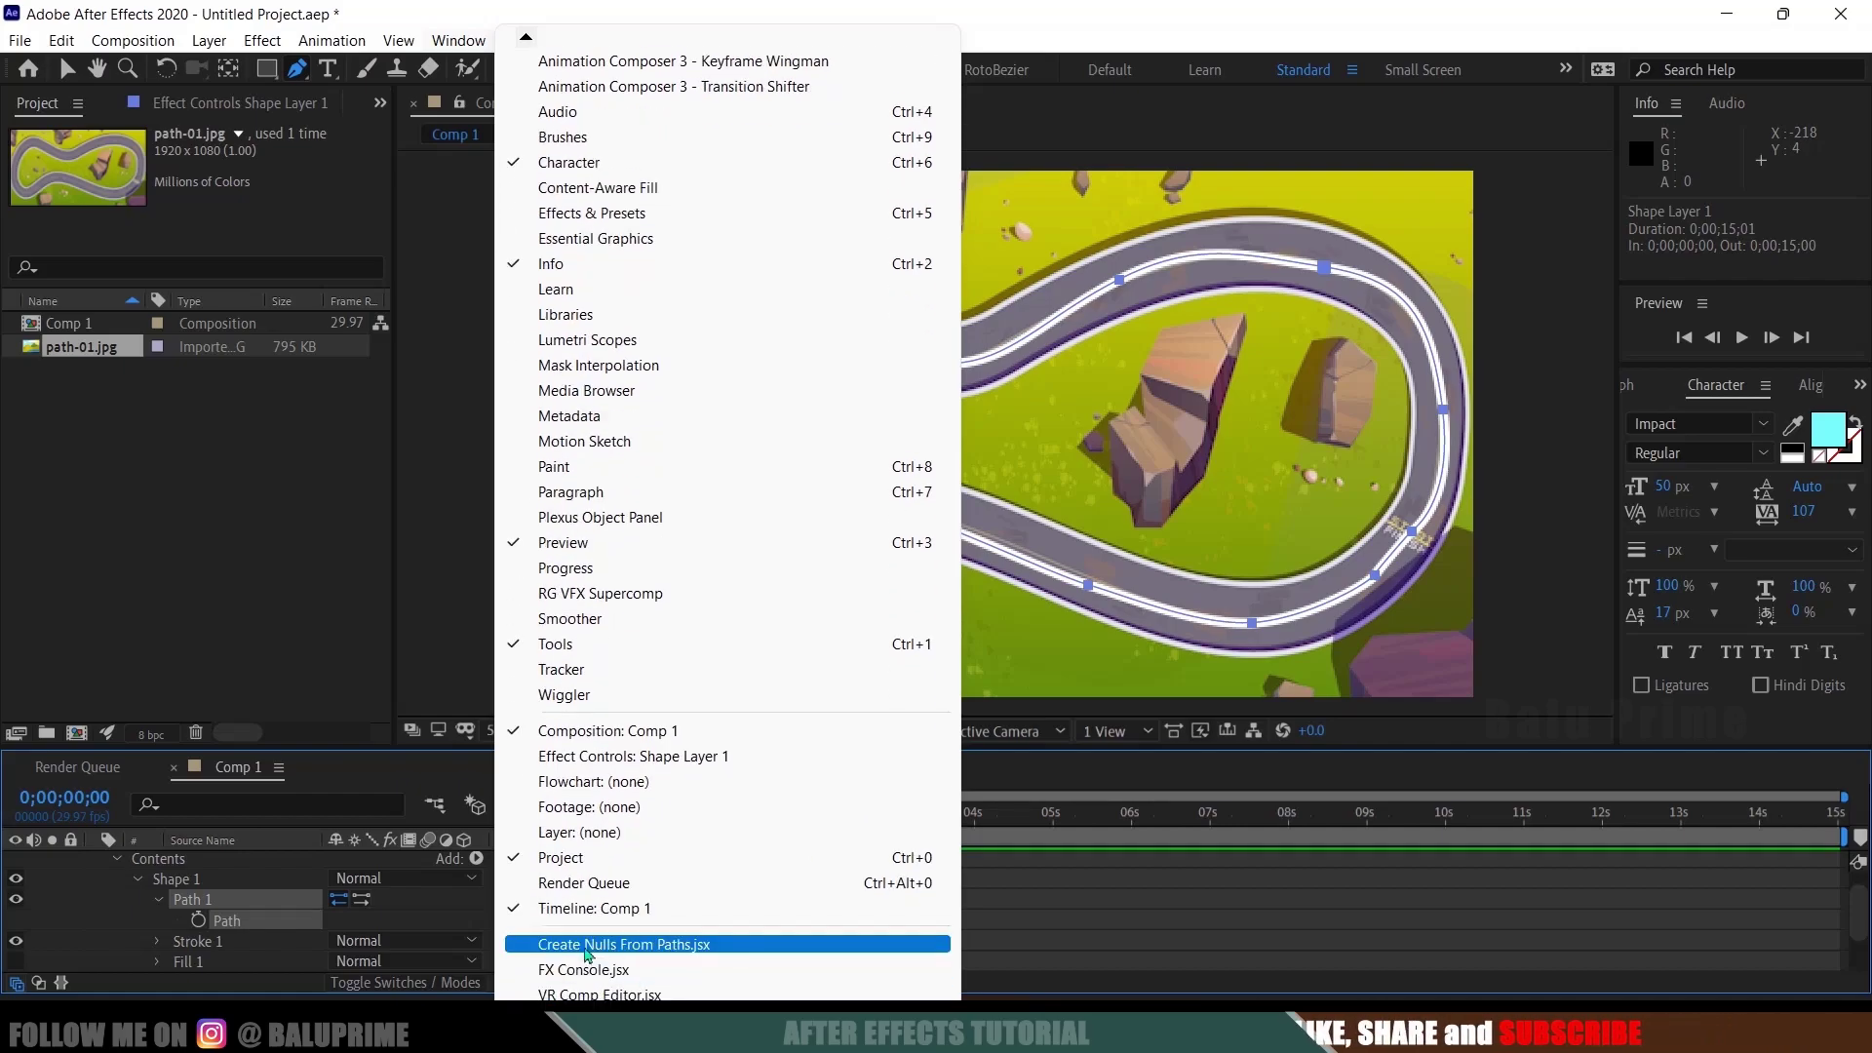
pyautogui.click(643, 954)
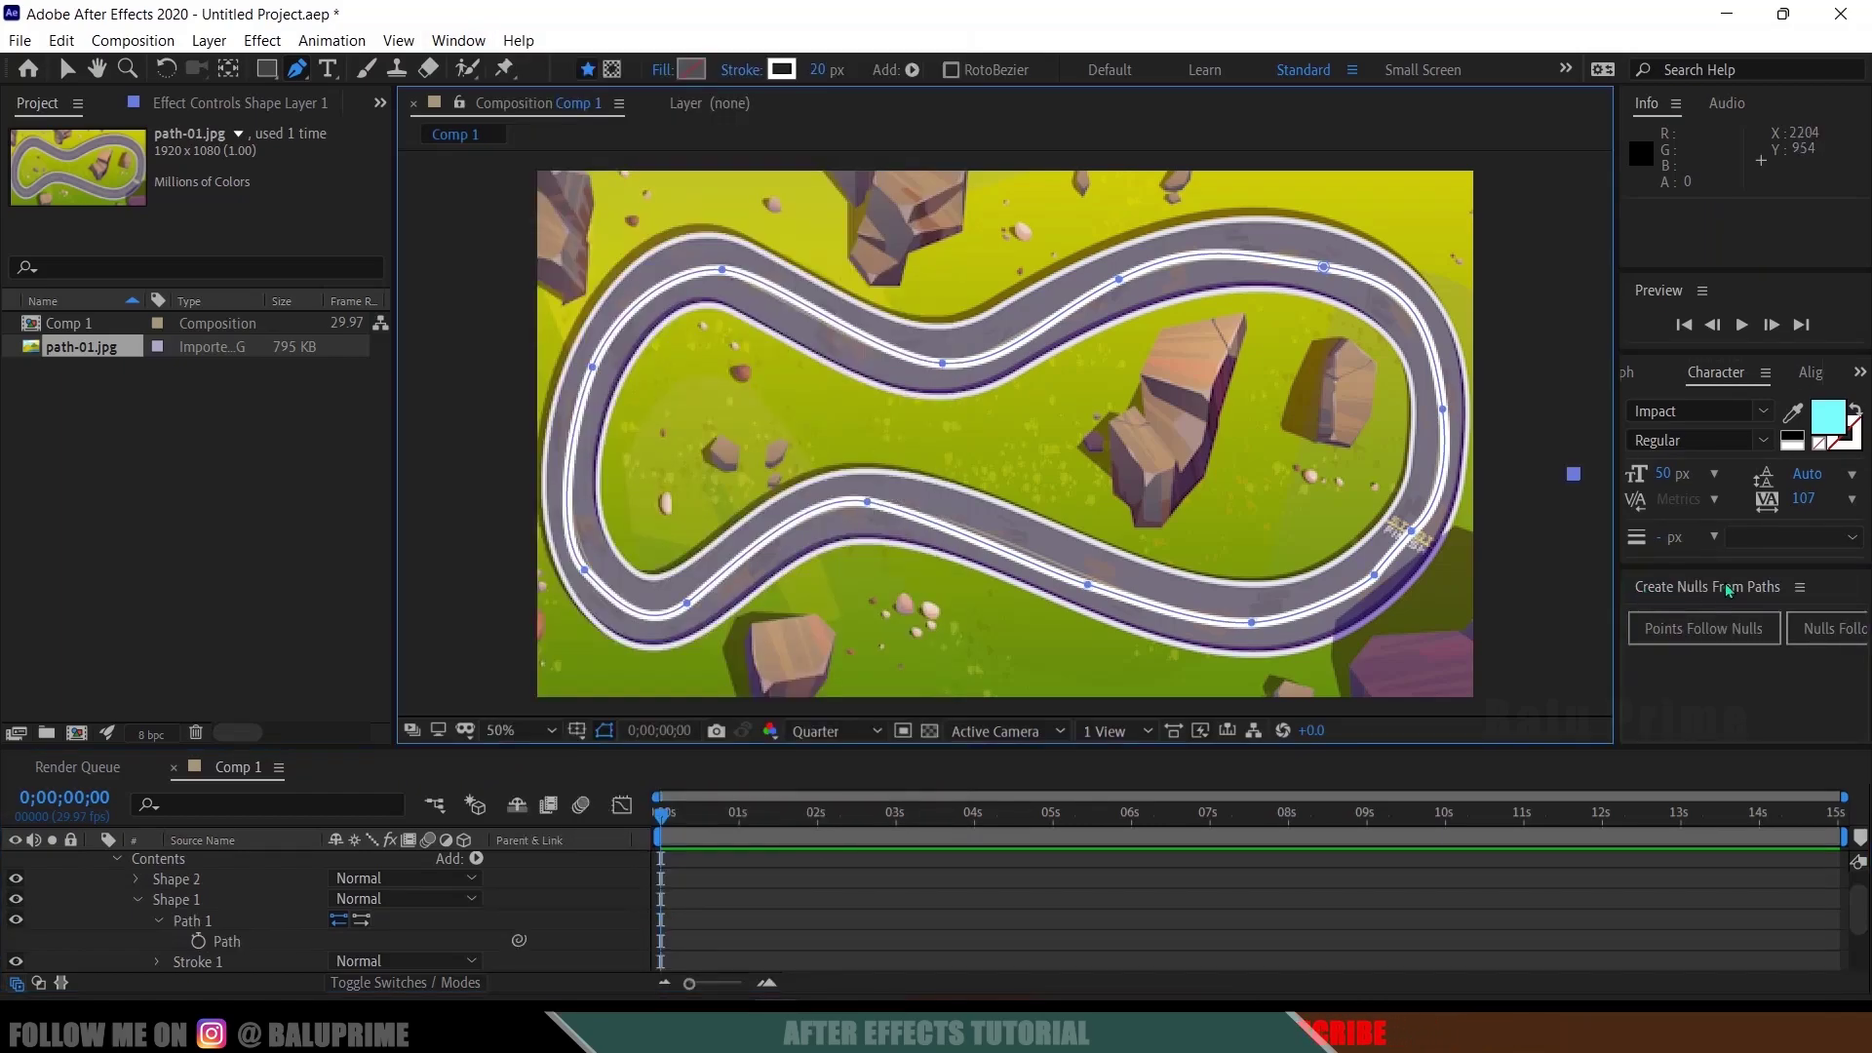
pyautogui.click(1799, 587)
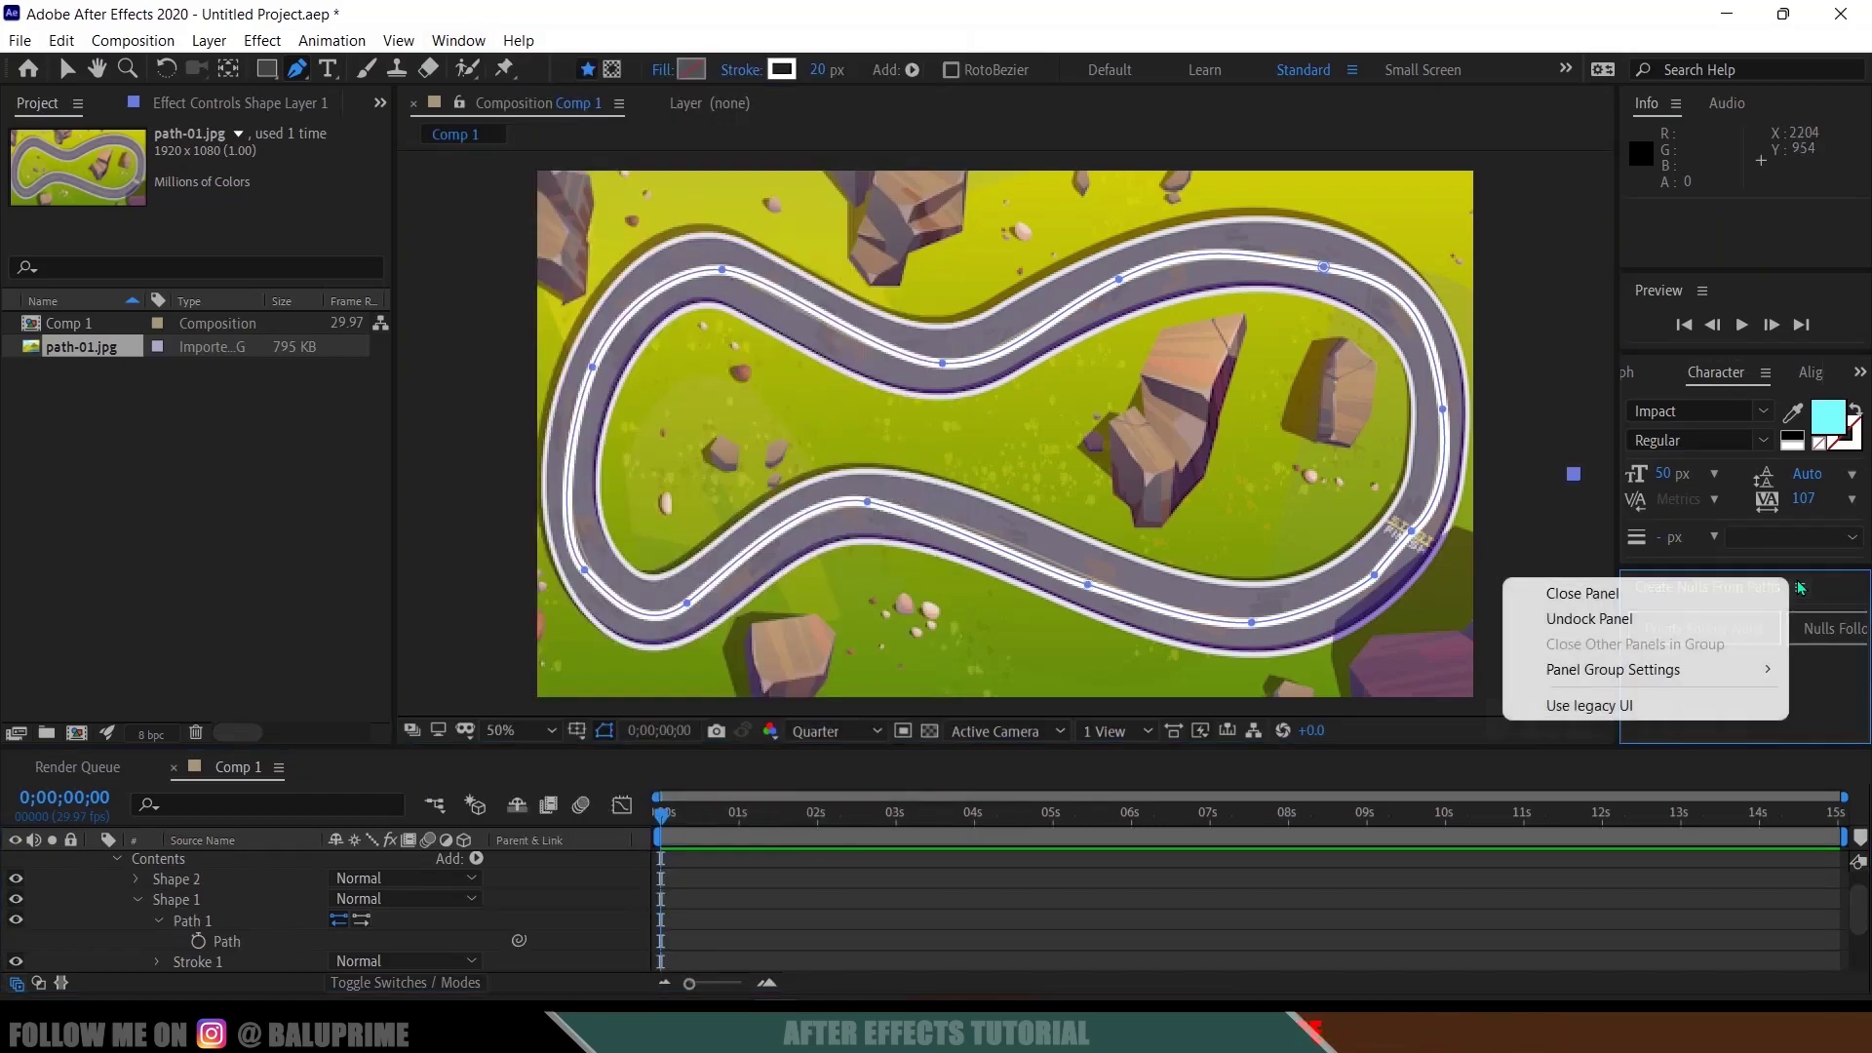
pyautogui.click(1653, 619)
pyautogui.moveTo(1726, 563); pyautogui.dragTo(1336, 348)
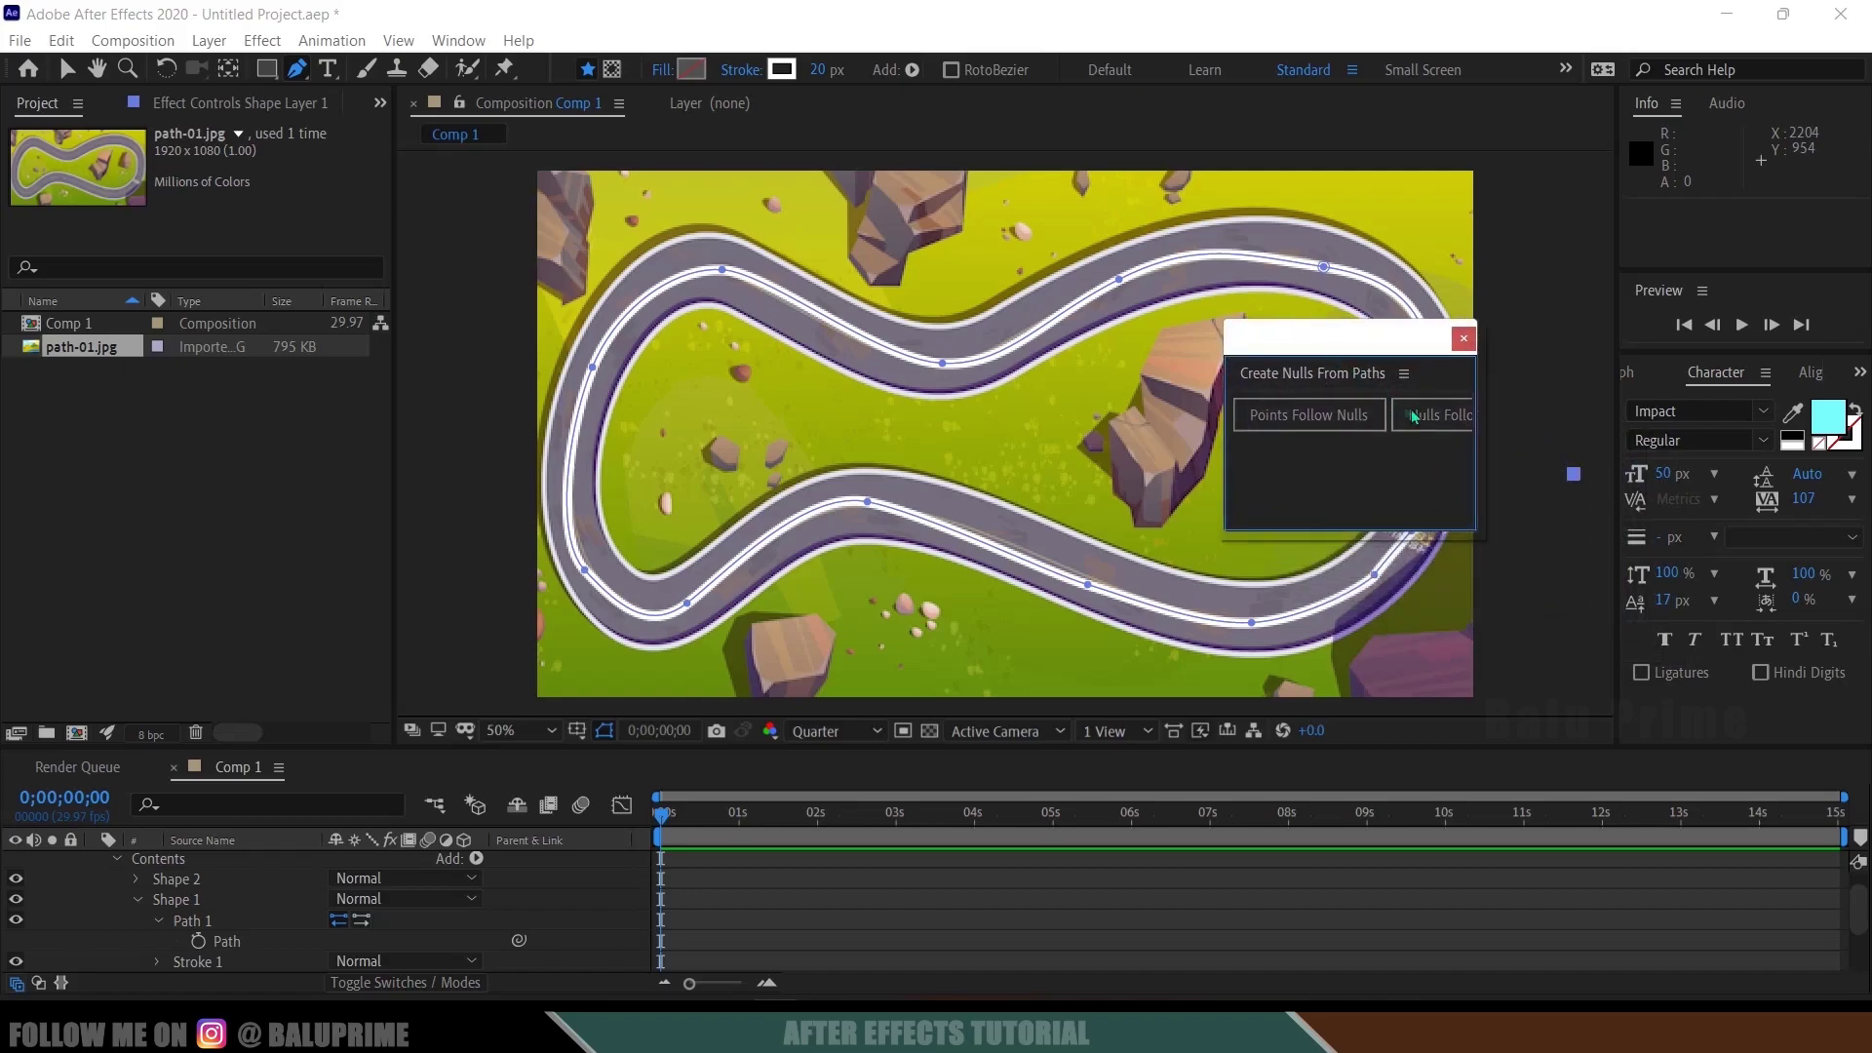
pyautogui.moveTo(1479, 410); pyautogui.dragTo(1711, 410)
pyautogui.moveTo(1455, 362); pyautogui.dragTo(1516, 336)
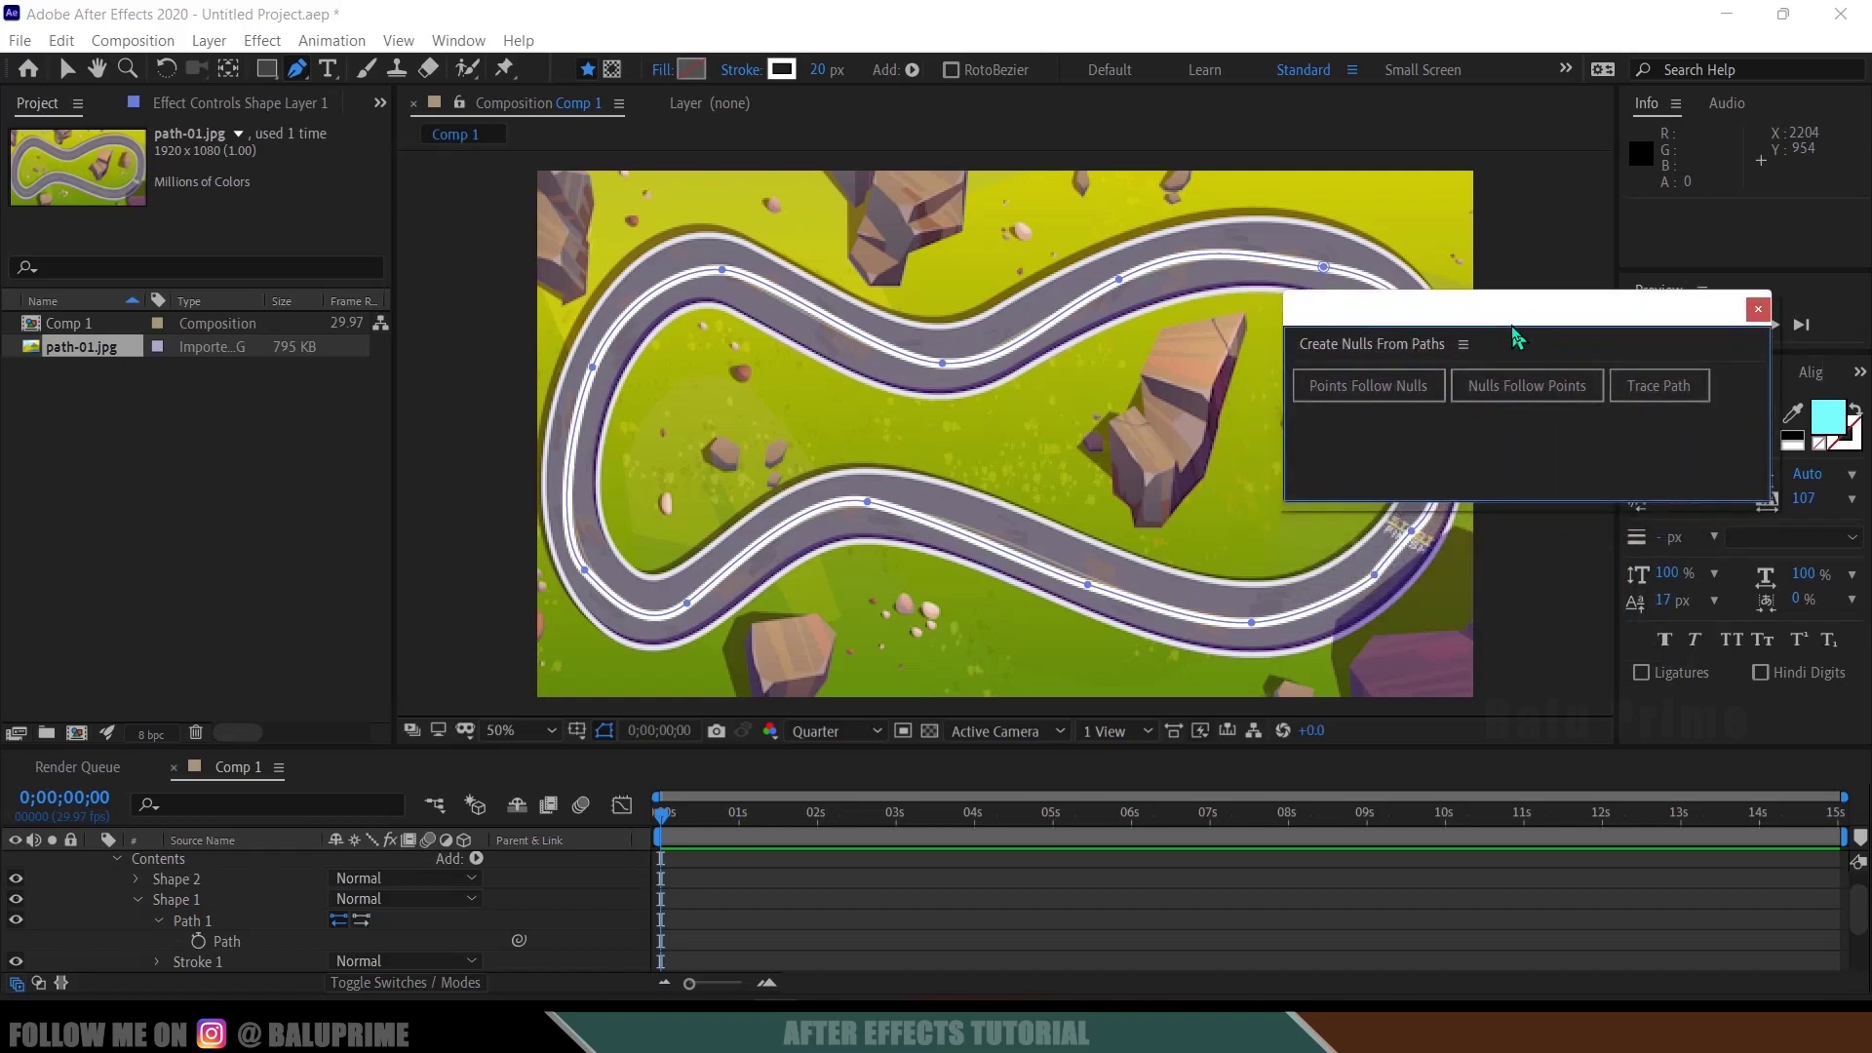
# With the Path property selected, run Trace Path to create Null 1 and preview it
pyautogui.click(230, 940)
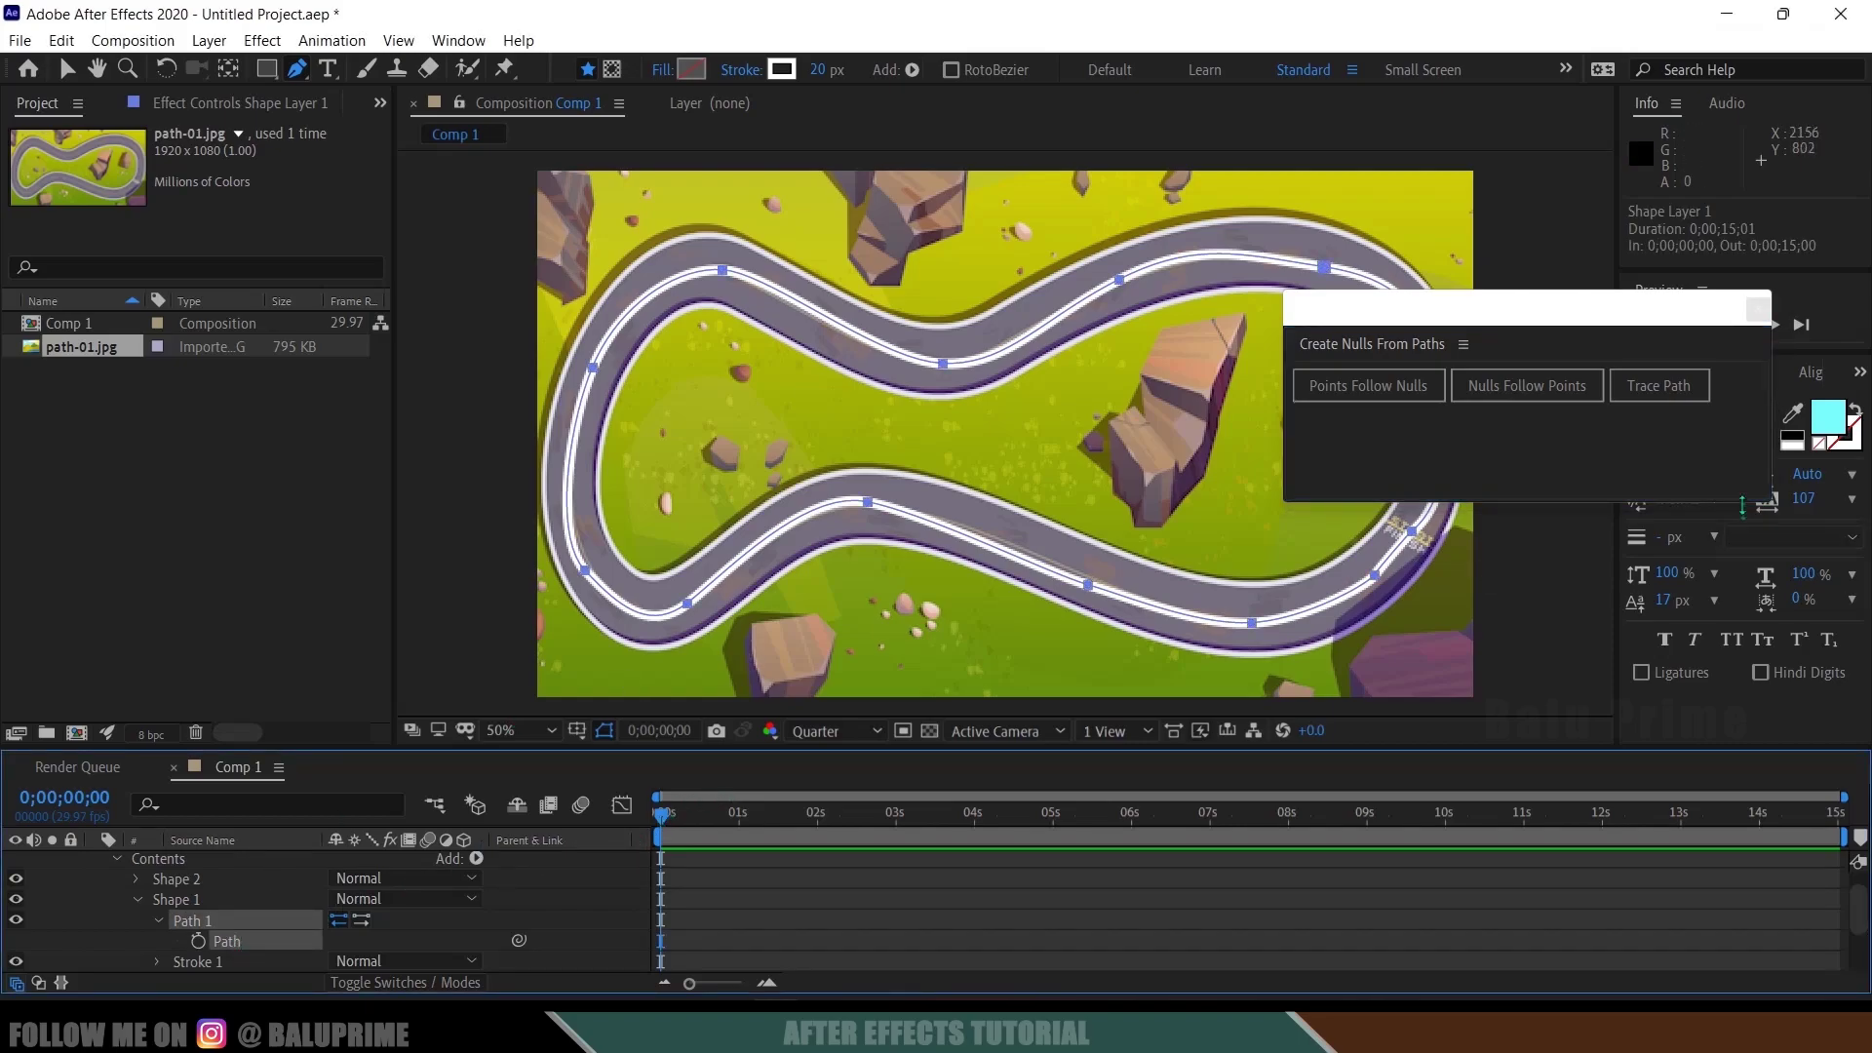
pyautogui.click(1651, 394)
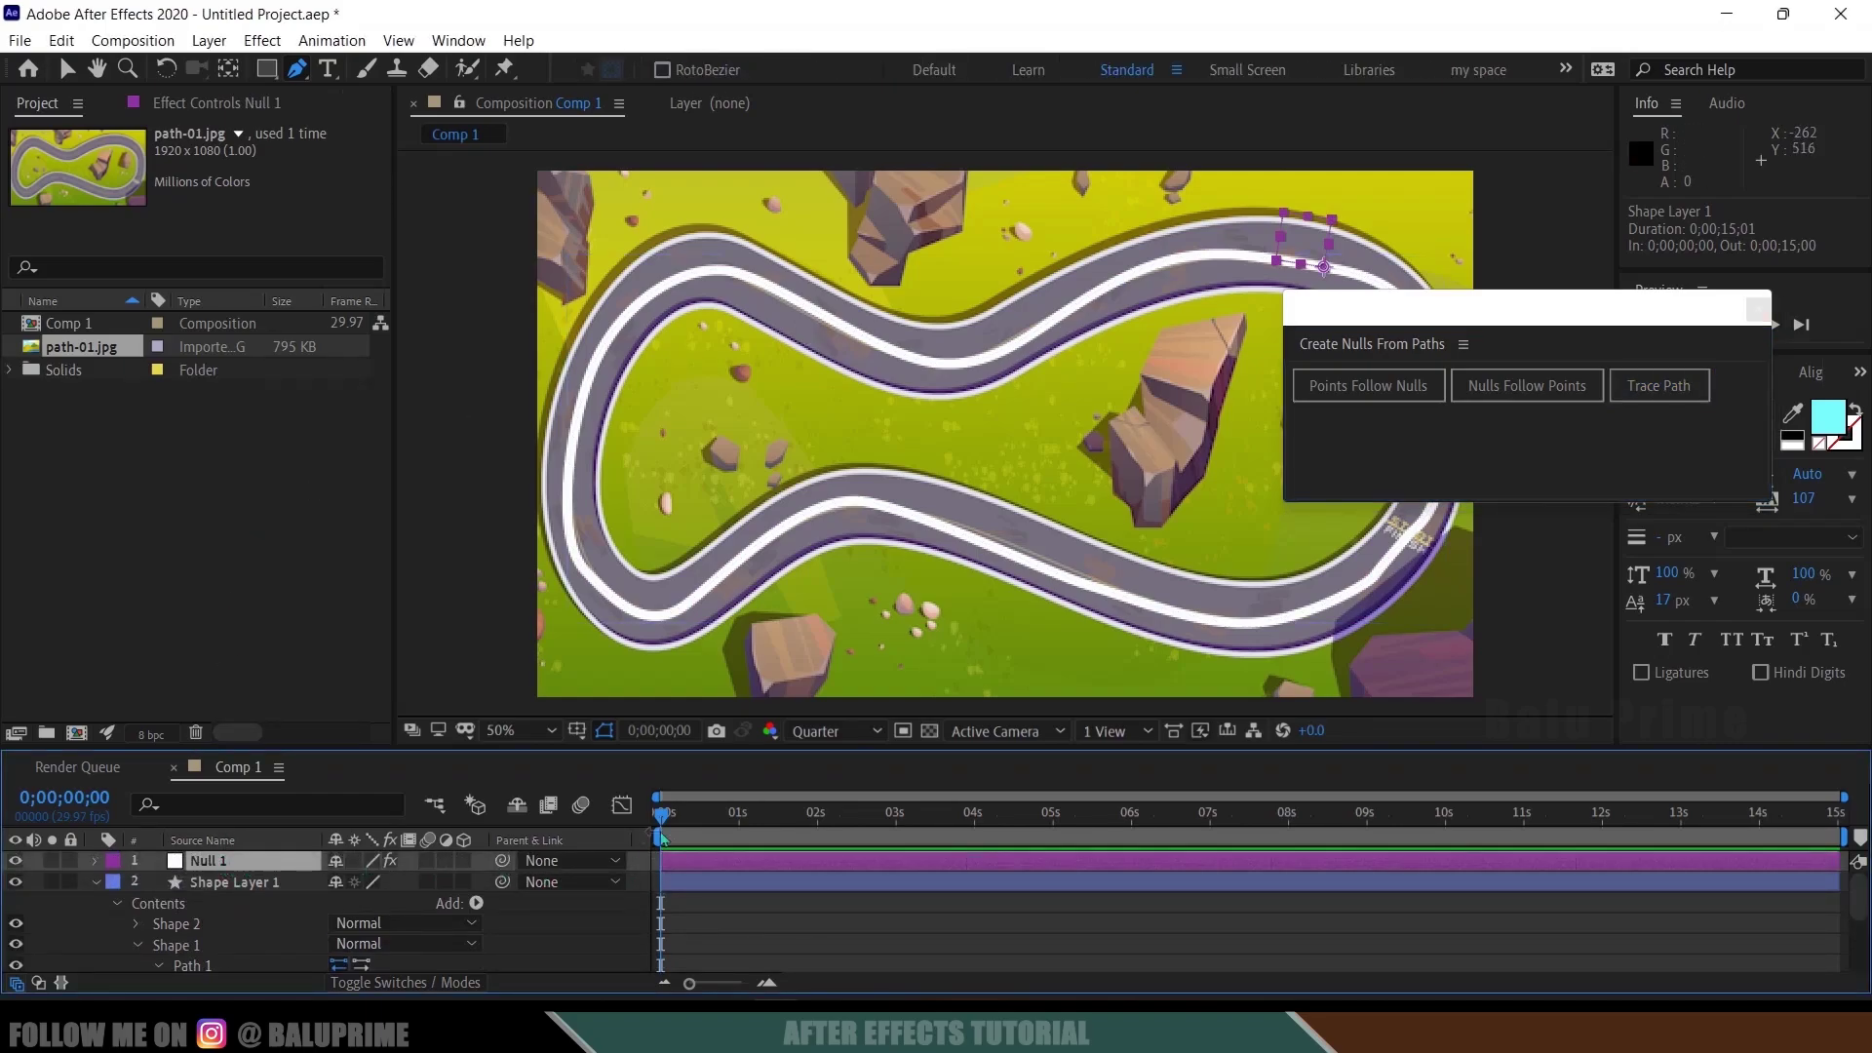
pyautogui.moveTo(671, 822); pyautogui.dragTo(696, 822)
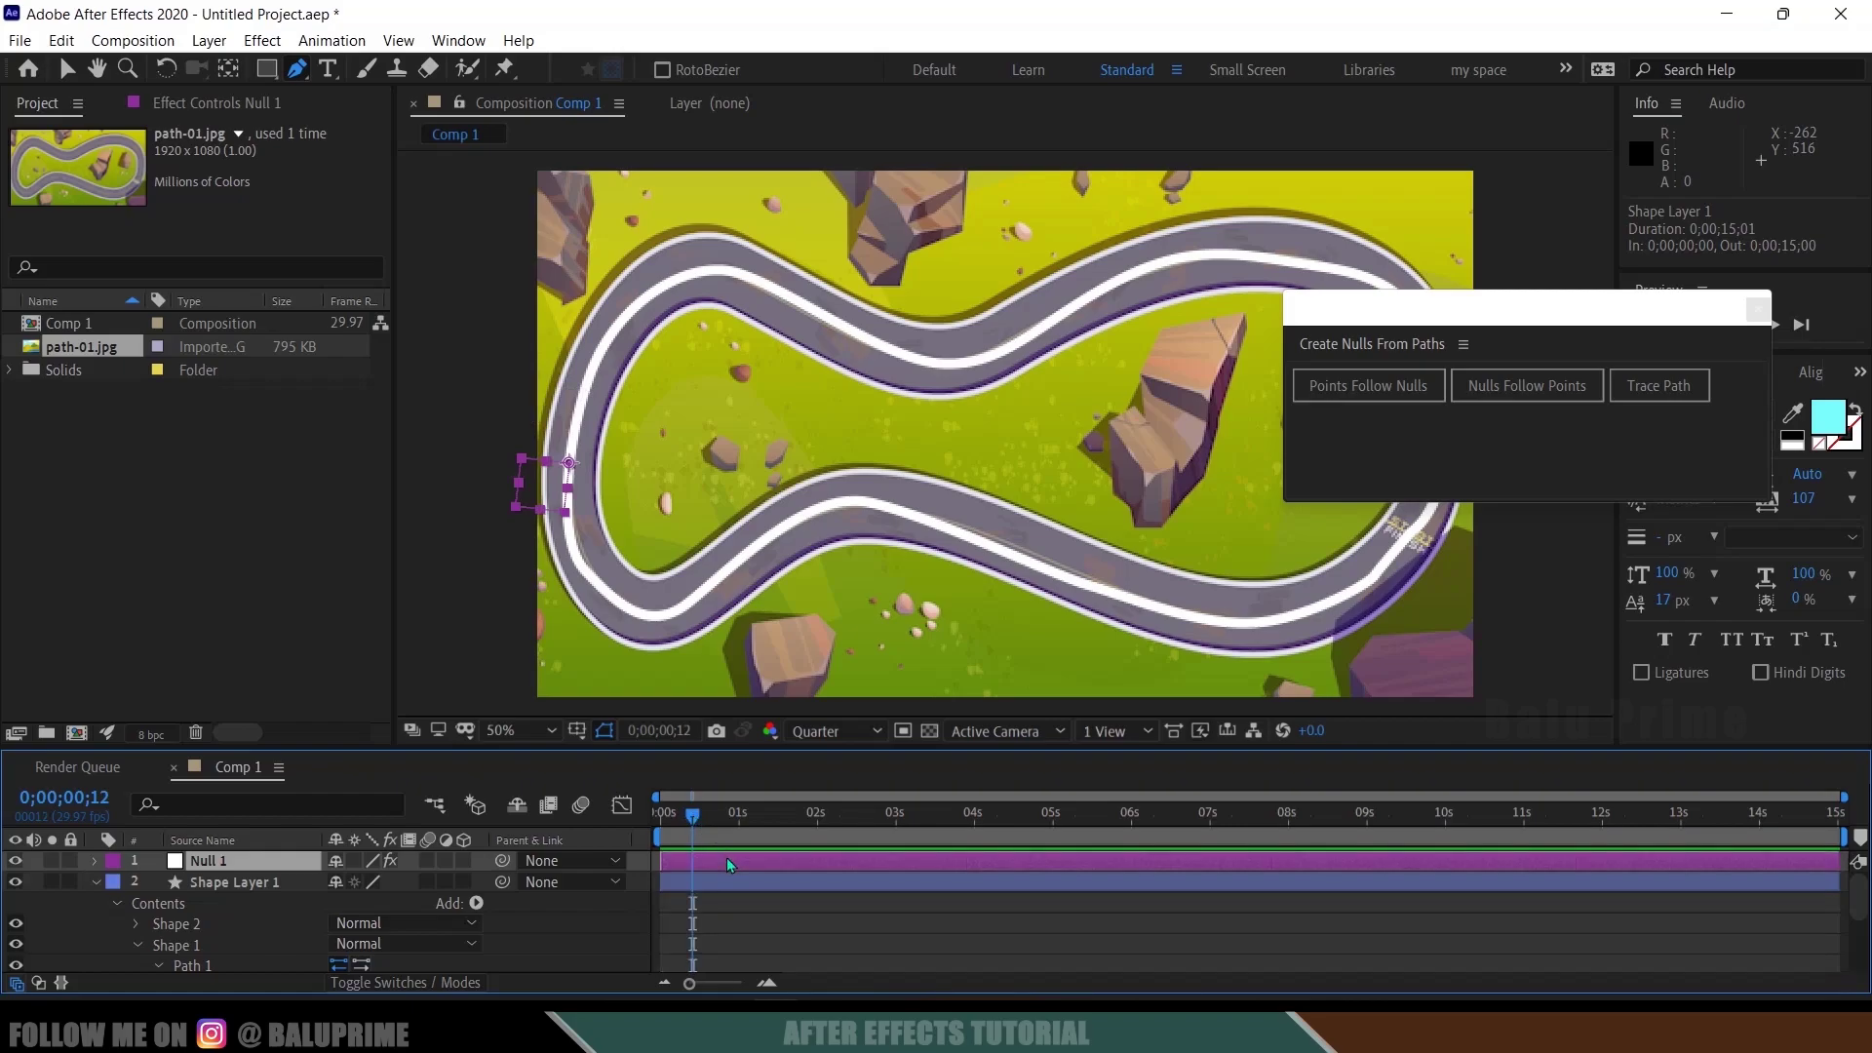
# Move Null 1's final Progress keyframe to about 0;00;04;01, then import car_topview.png
pyautogui.press('u')
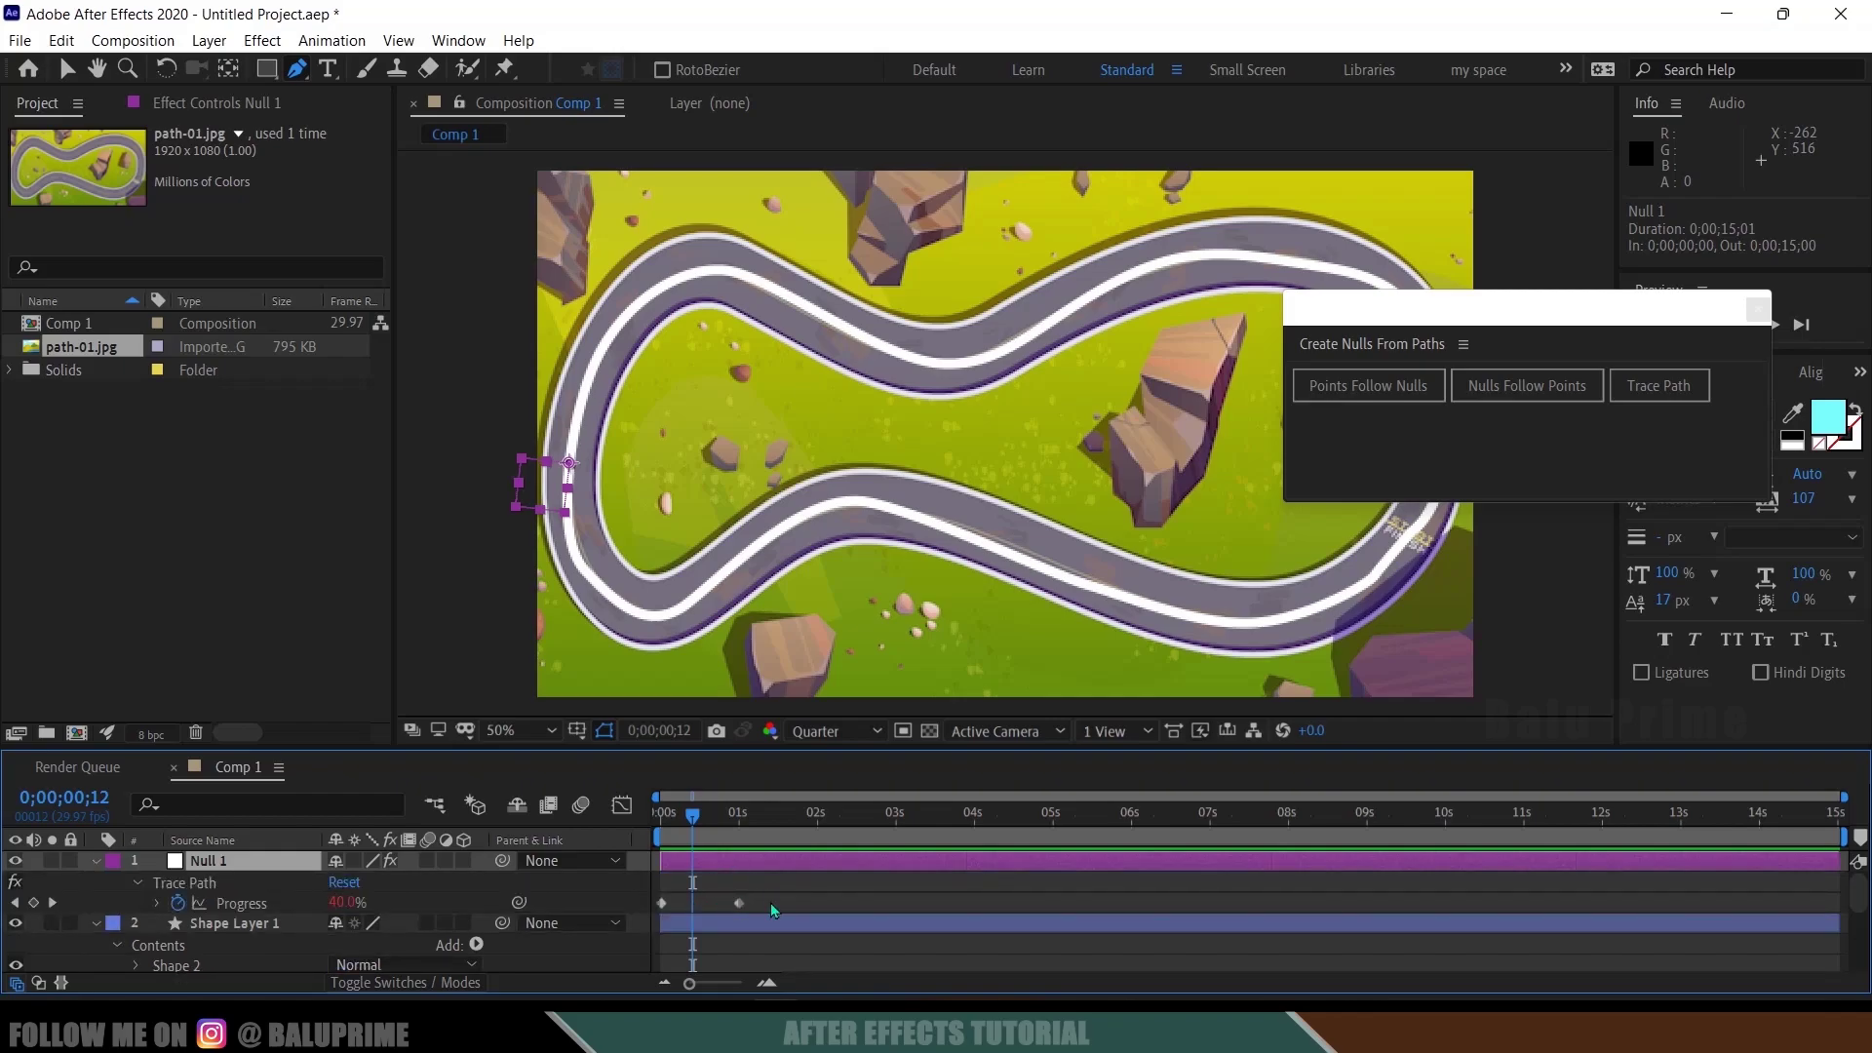
pyautogui.moveTo(739, 903); pyautogui.dragTo(978, 905)
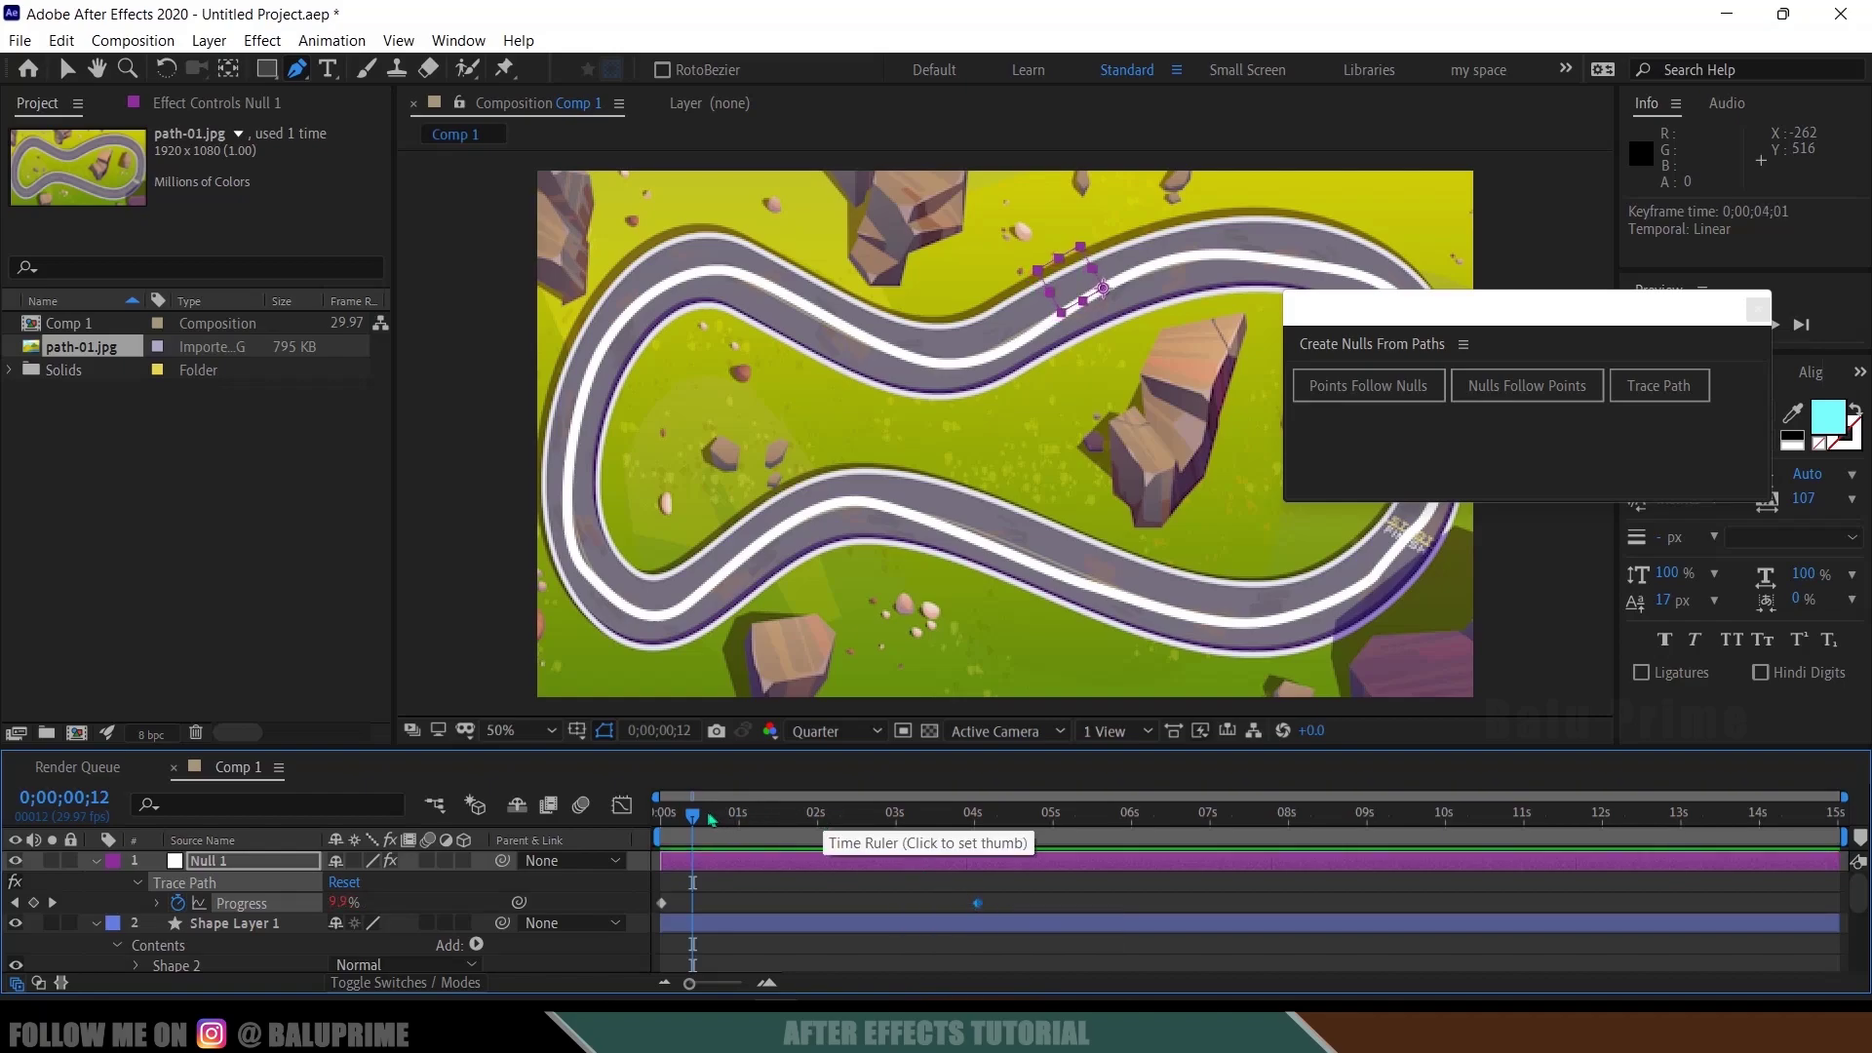
pyautogui.moveTo(712, 819); pyautogui.dragTo(665, 817)
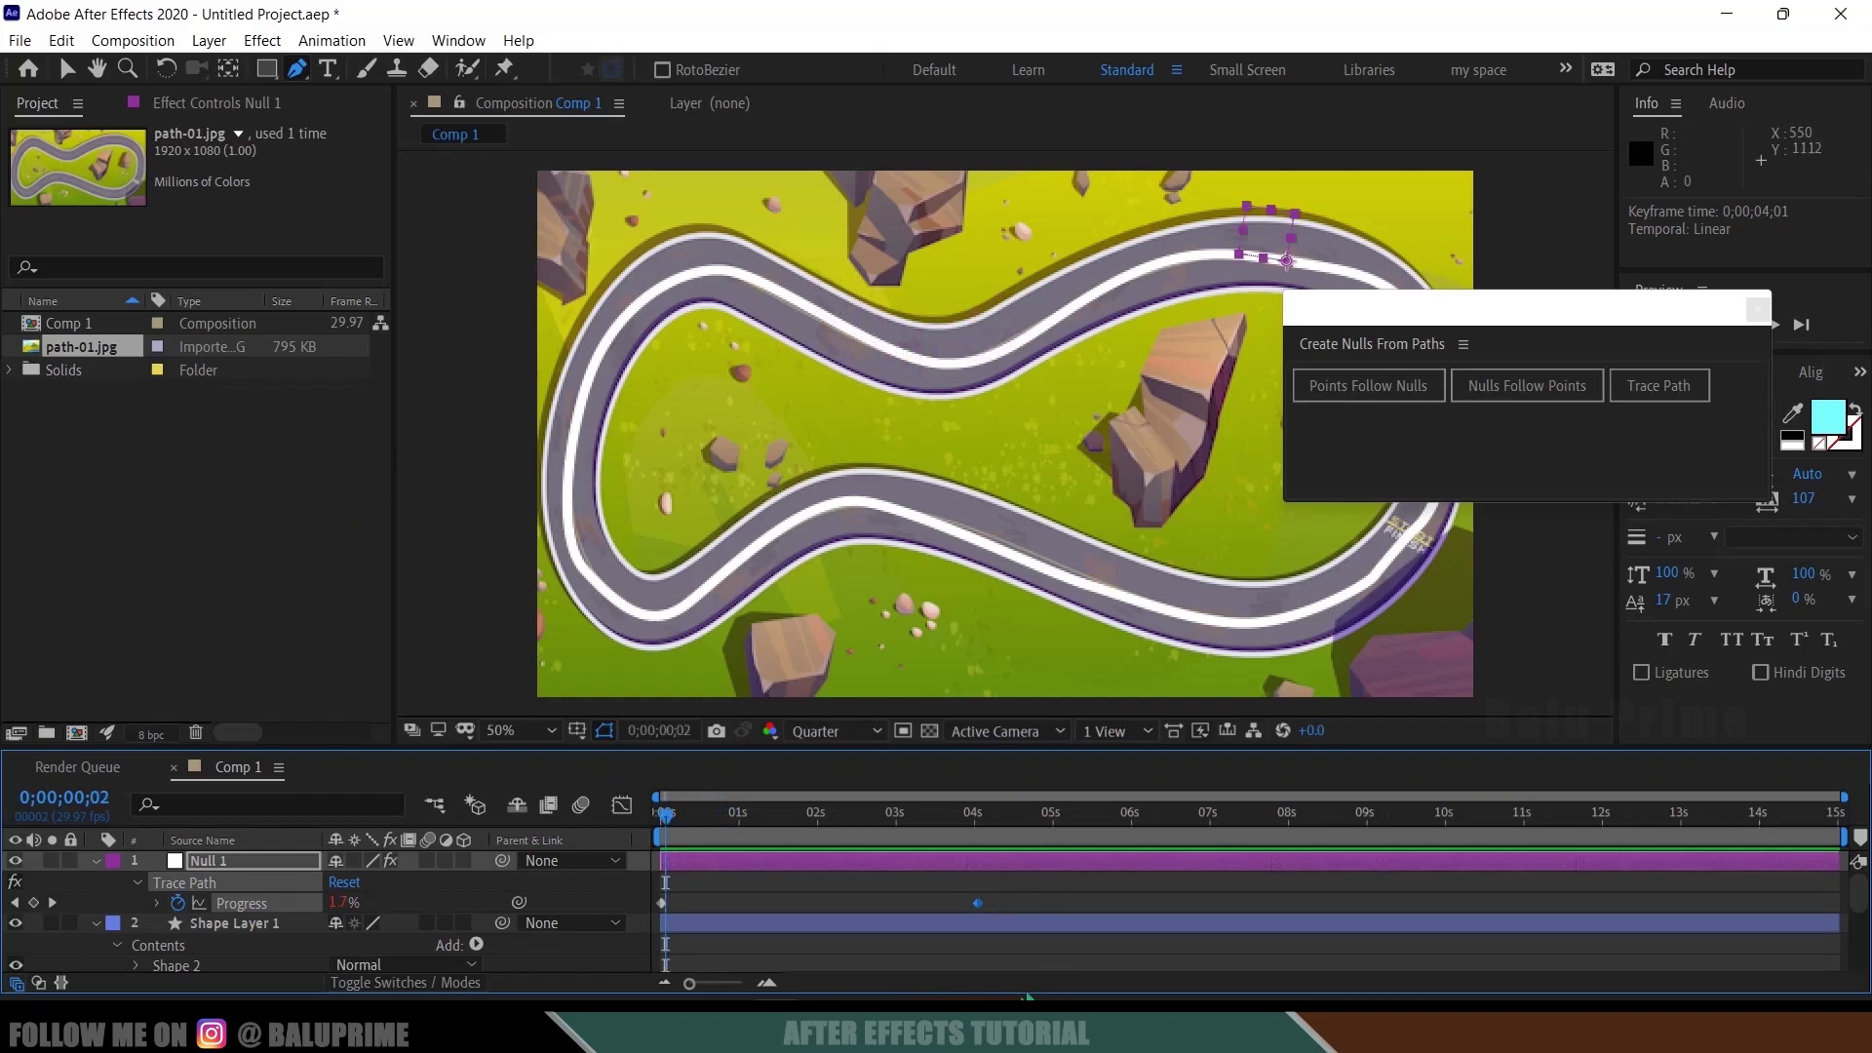
pyautogui.hotkey('alt', 'Tab')
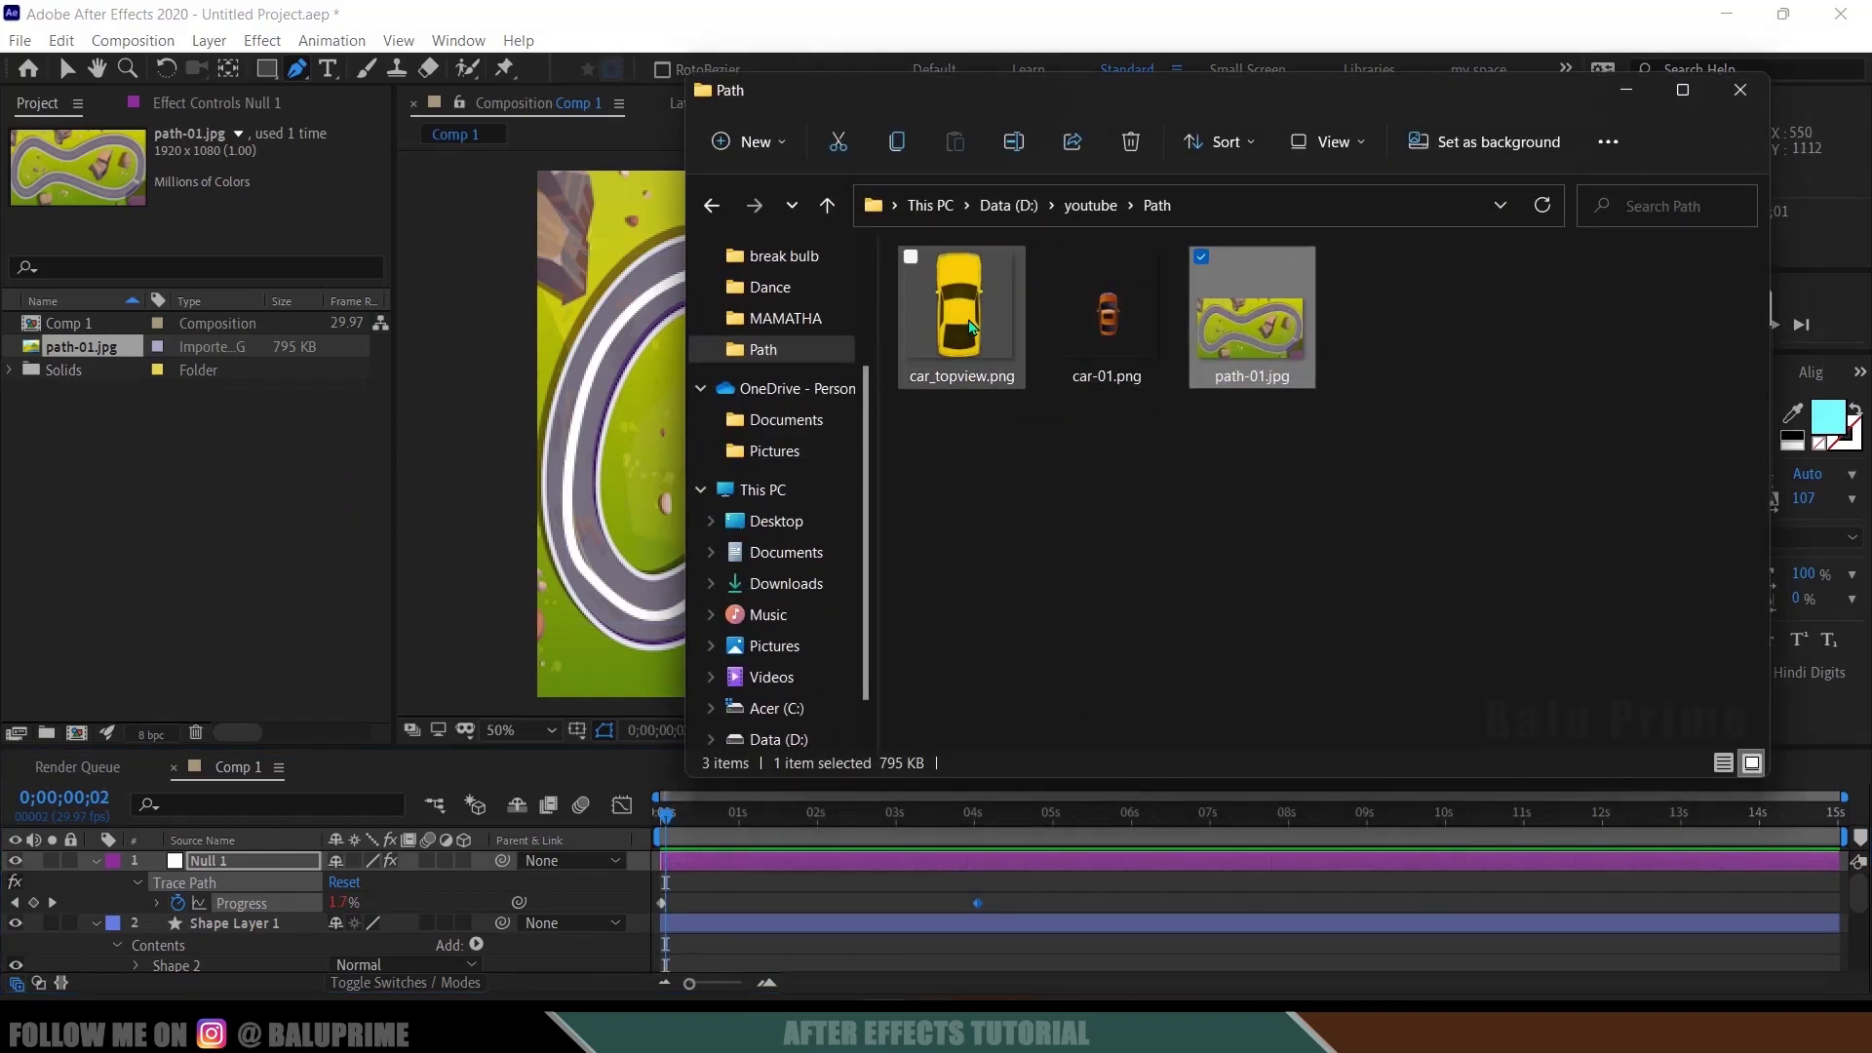
pyautogui.moveTo(970, 325); pyautogui.dragTo(137, 557)
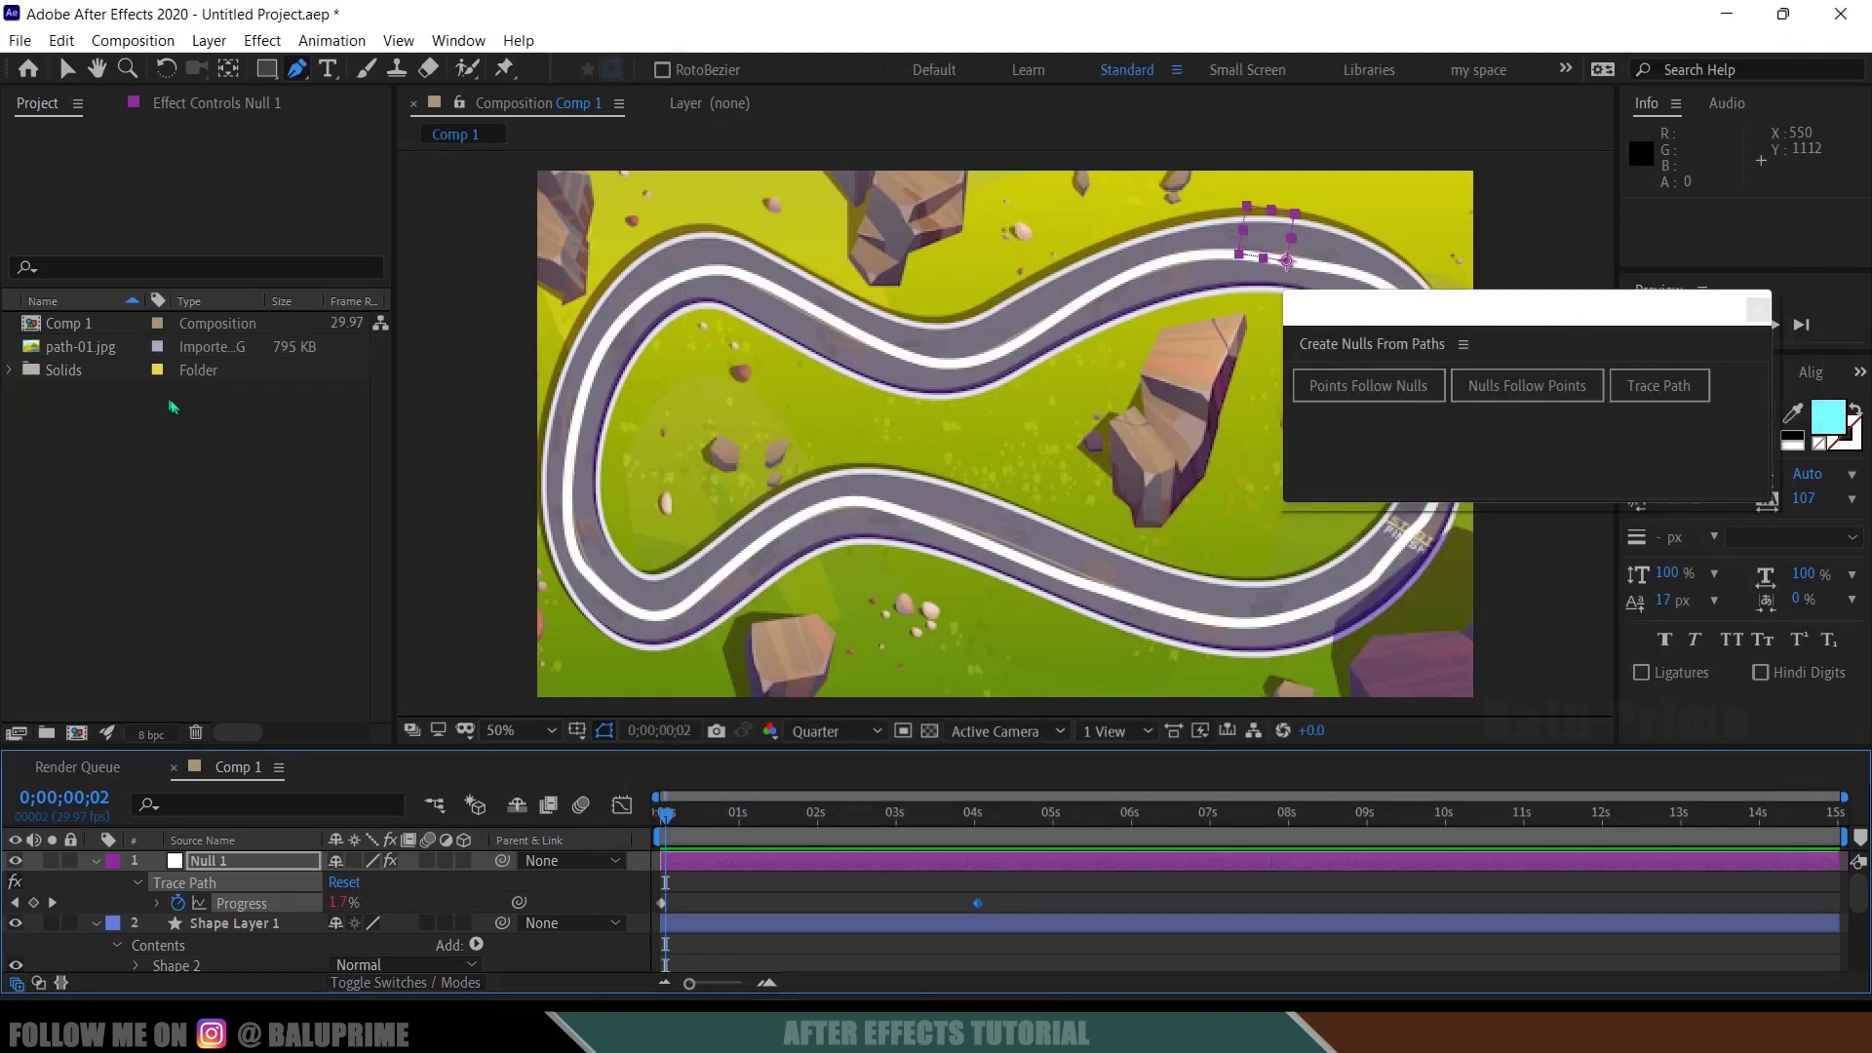
# Add car_topview.png to Comp 1 as the top layer and adjust its anchor point with Pan Behind
pyautogui.moveTo(94, 334); pyautogui.dragTo(236, 867)
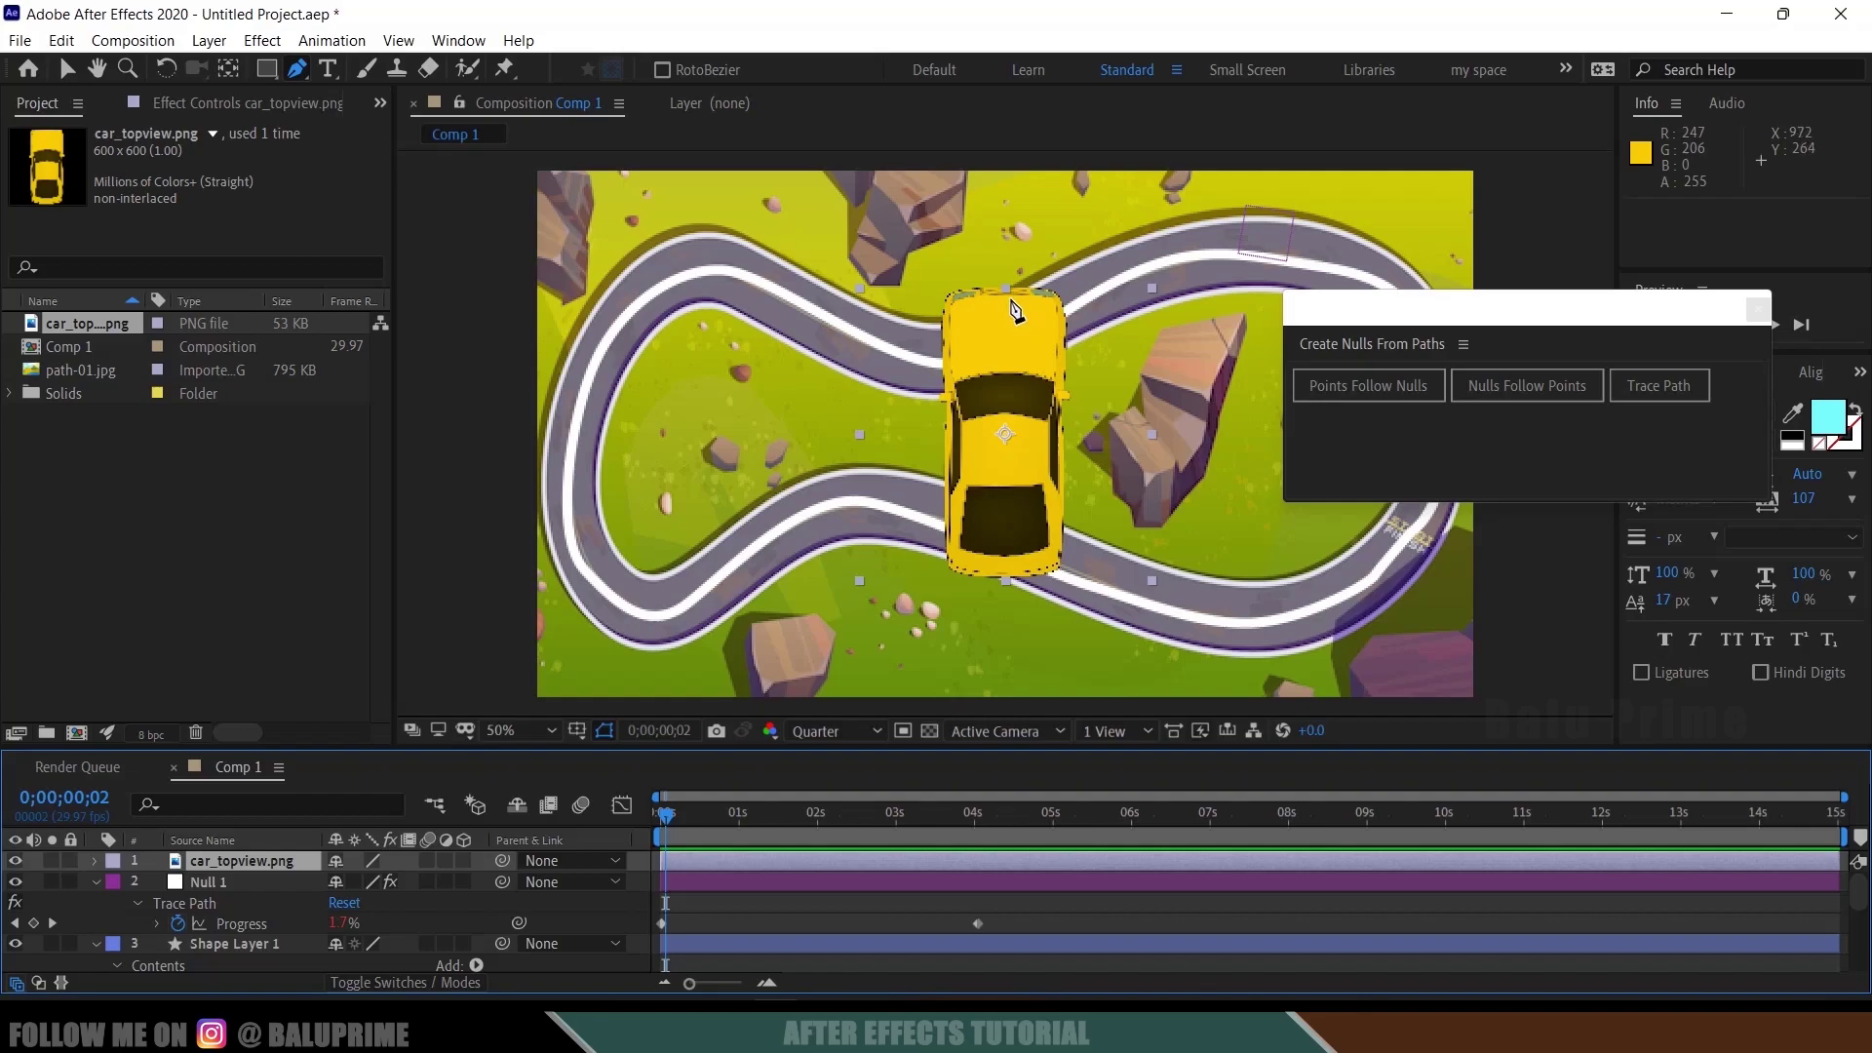
pyautogui.click(230, 70)
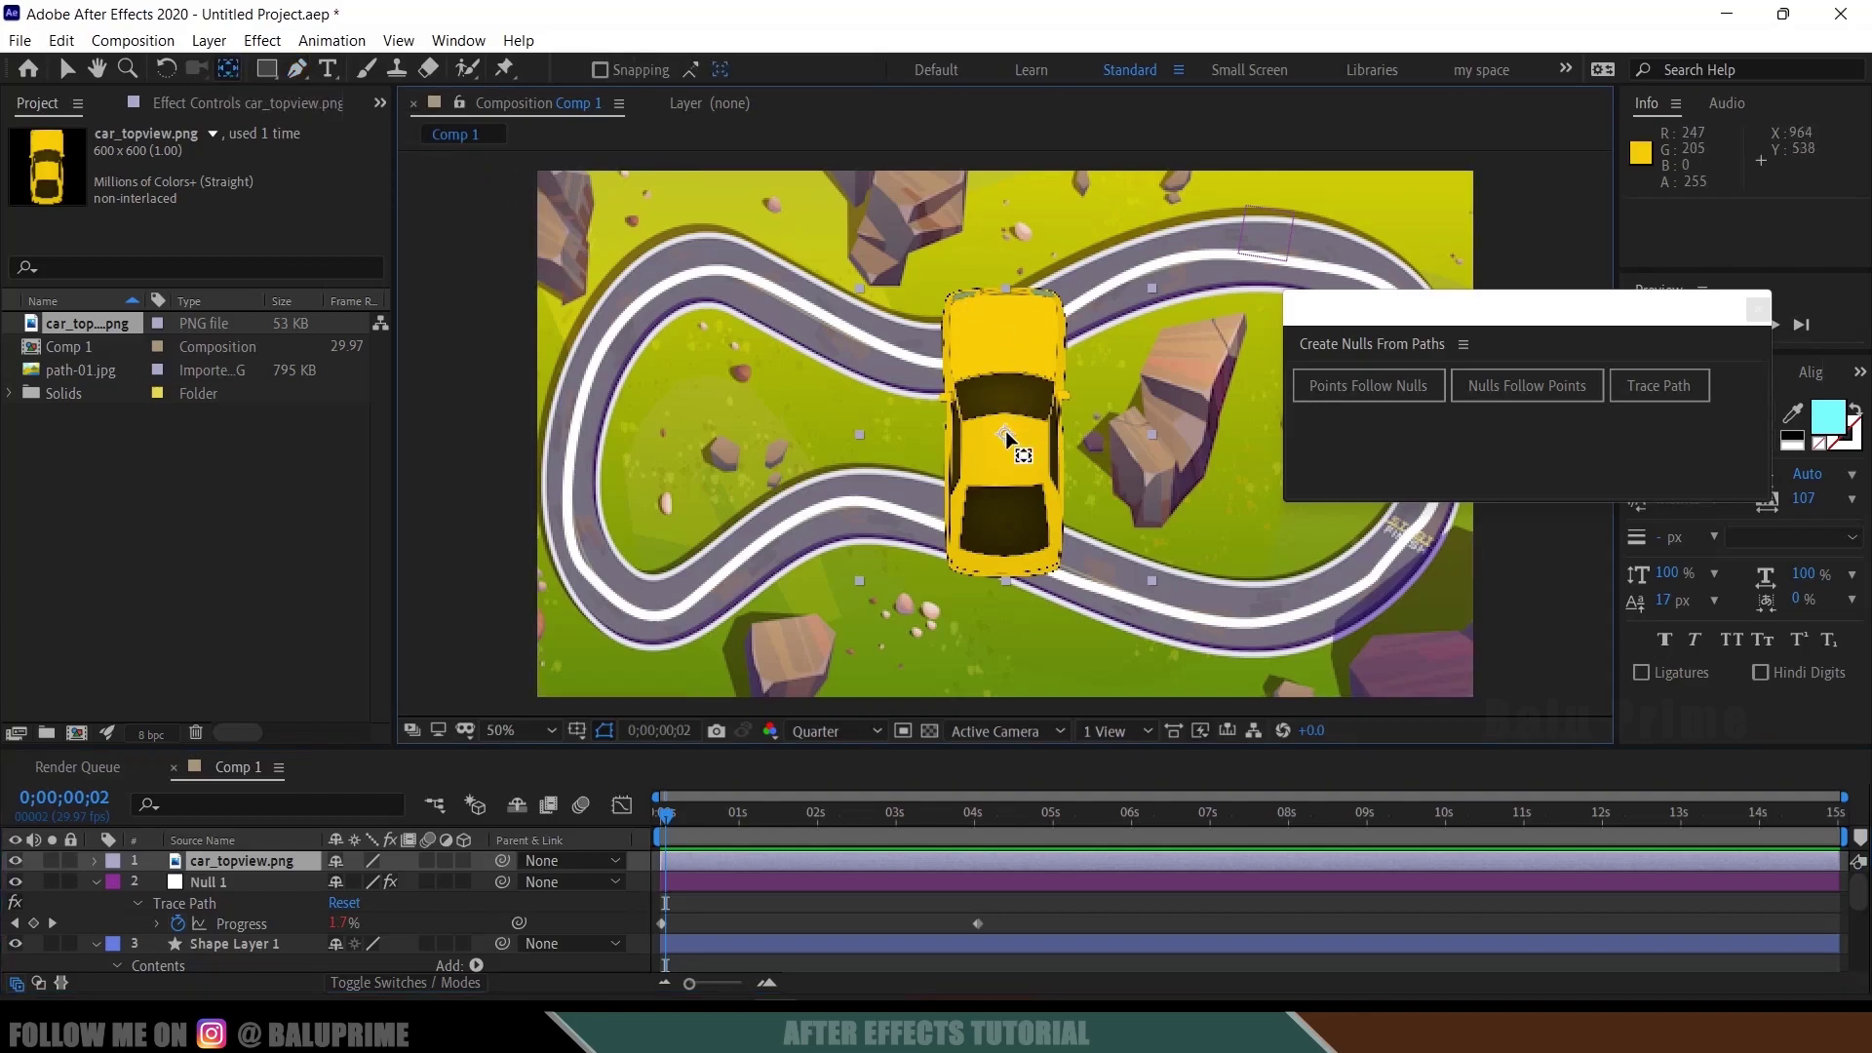
pyautogui.moveTo(1007, 436); pyautogui.dragTo(1009, 404)
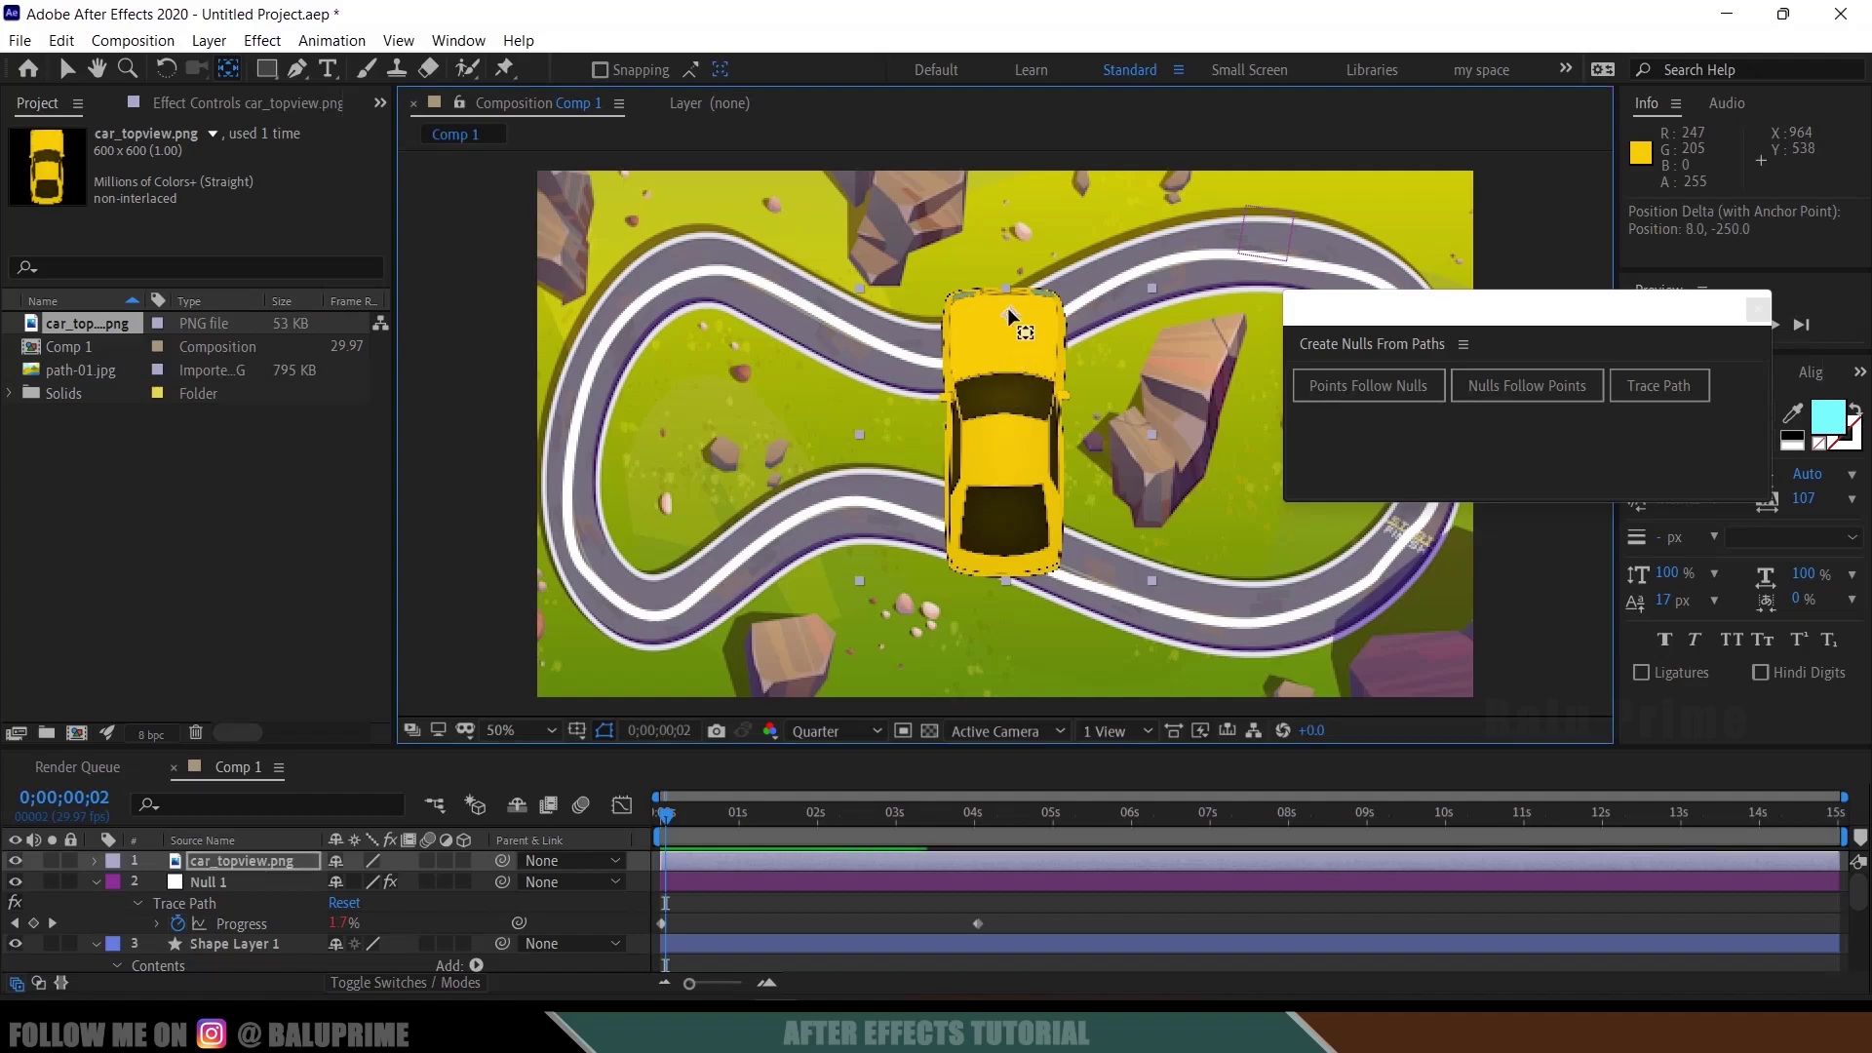
pyautogui.moveTo(1010, 314); pyautogui.dragTo(1007, 313)
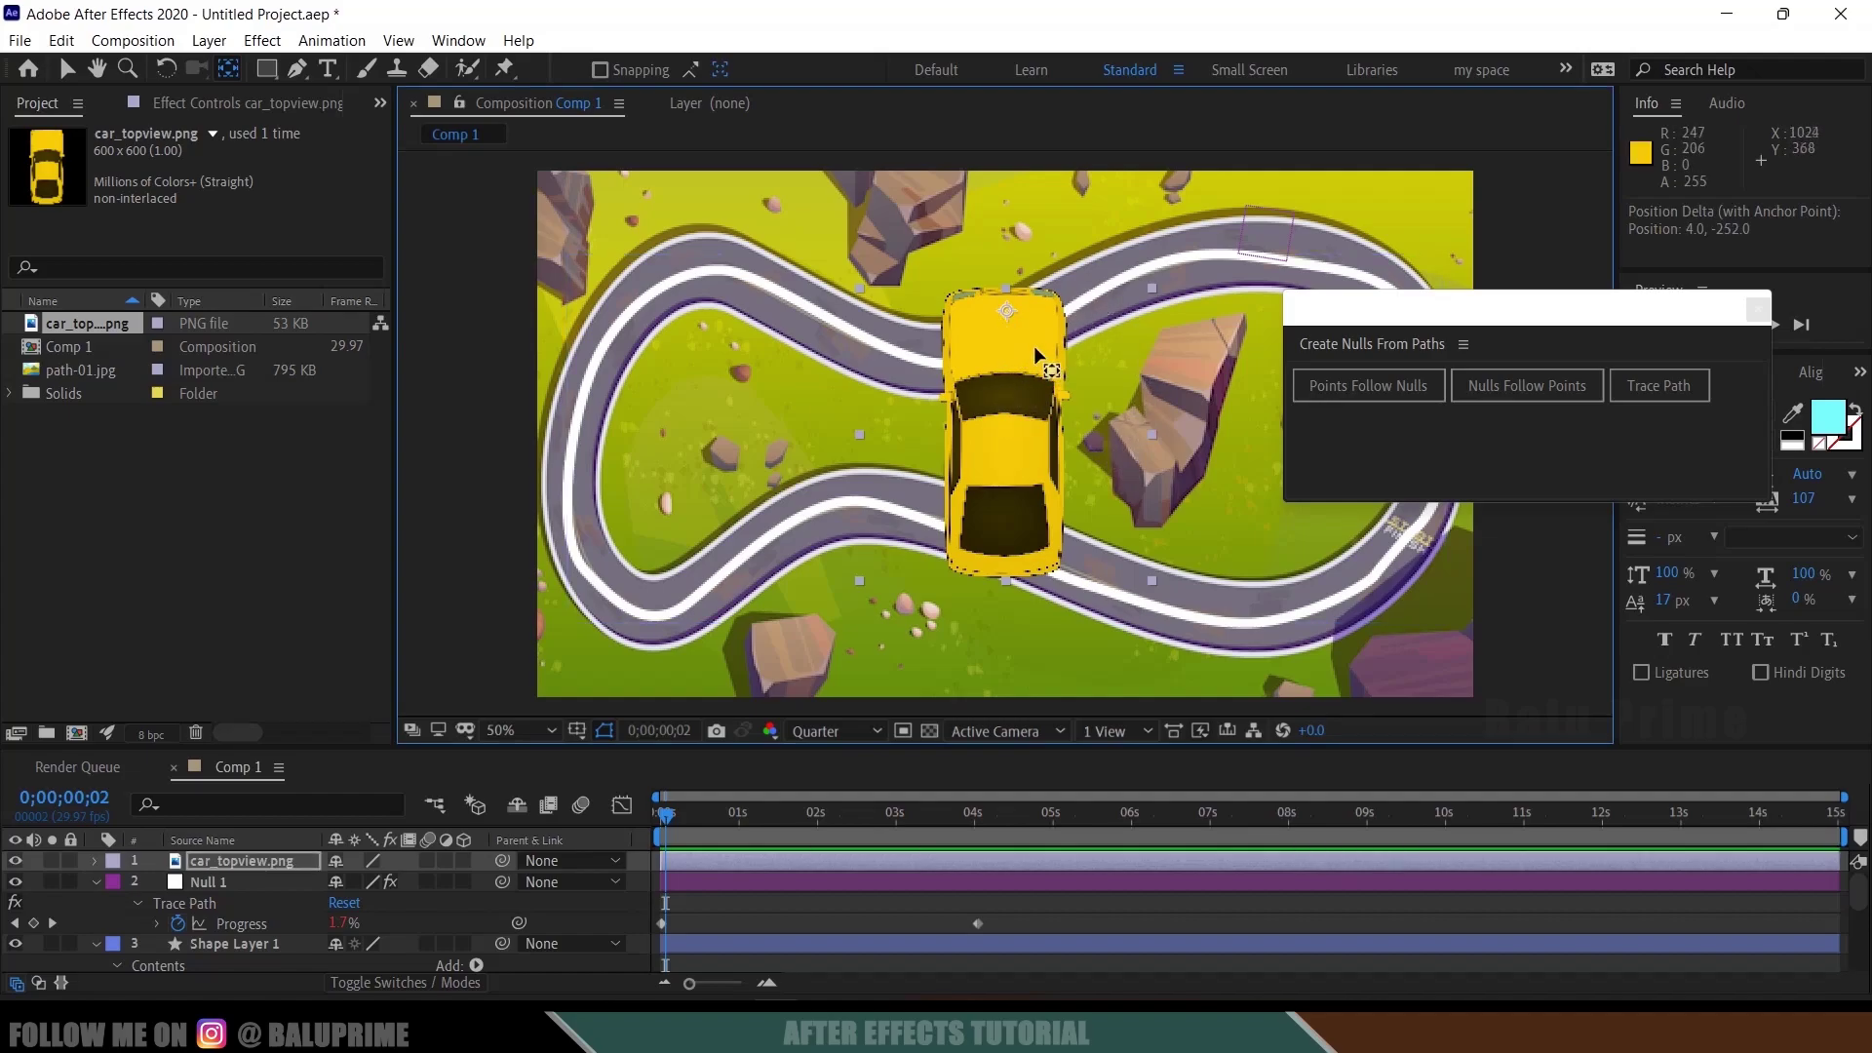
pyautogui.moveTo(1009, 316); pyautogui.dragTo(1007, 431)
pyautogui.moveTo(678, 830); pyautogui.dragTo(730, 817)
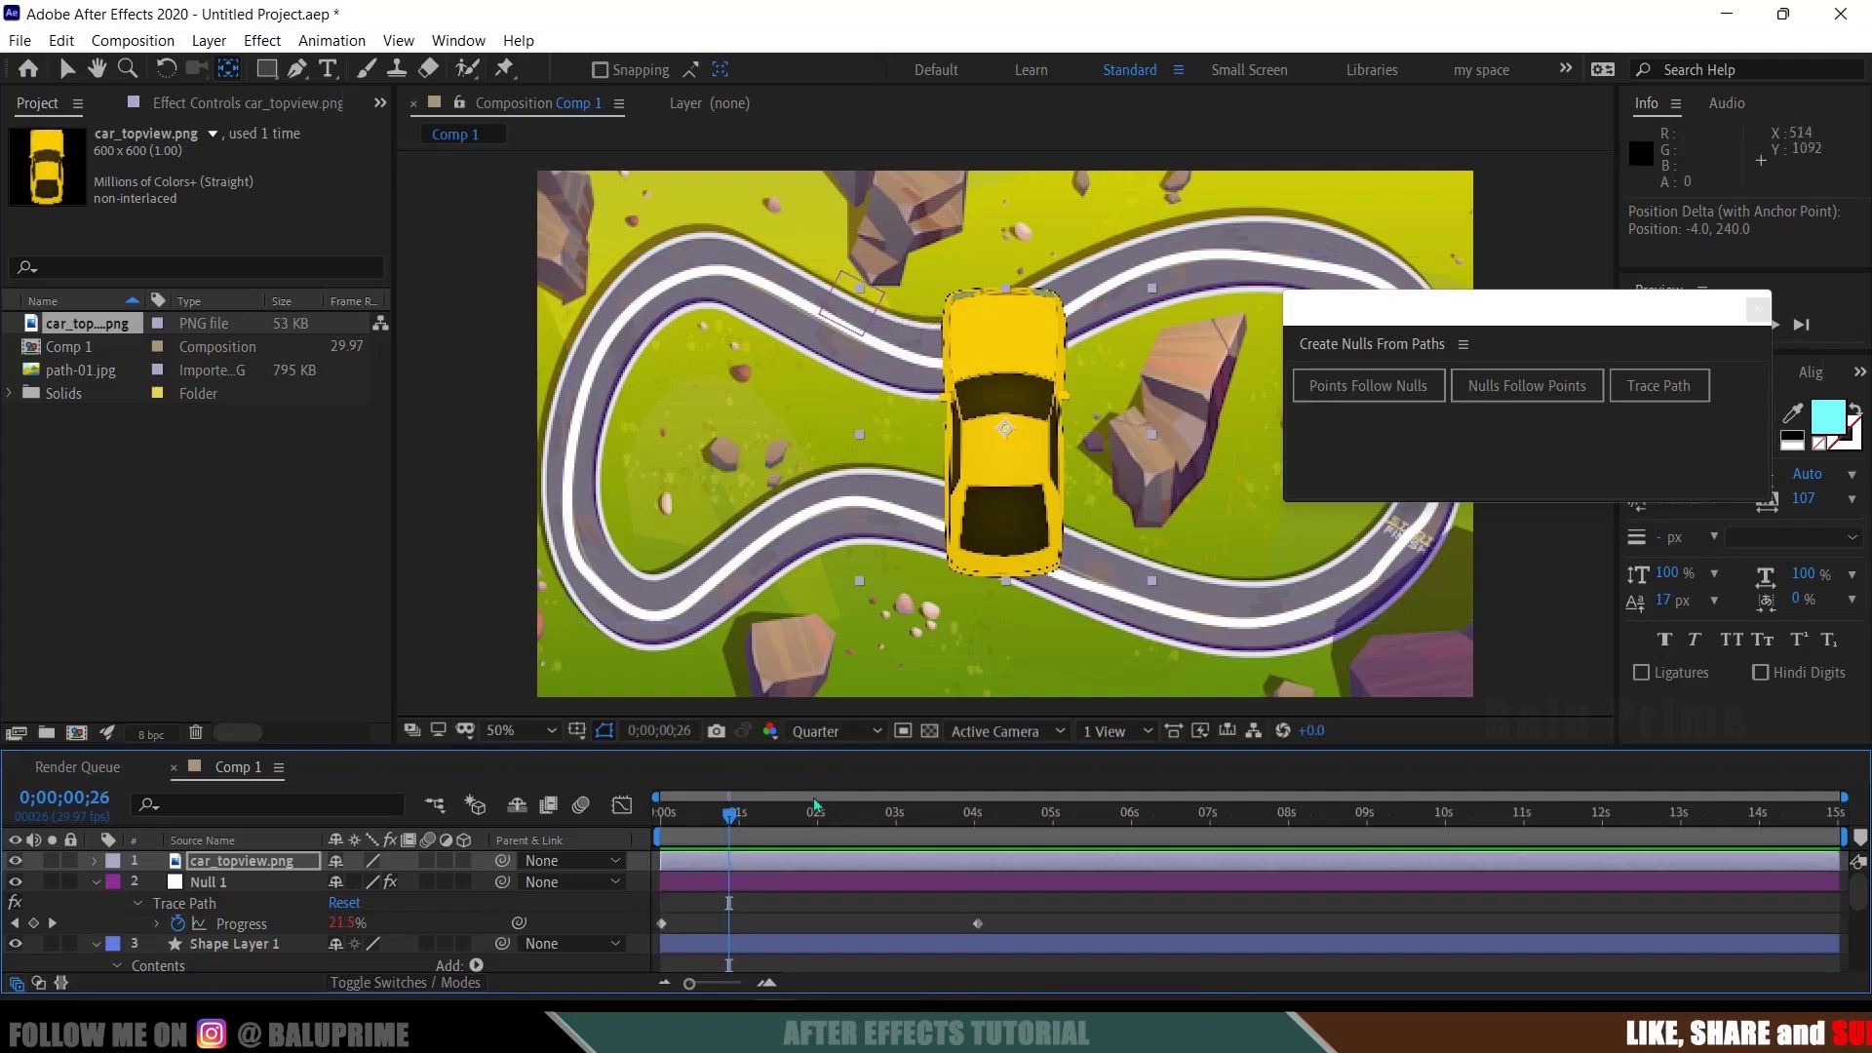
pyautogui.click(848, 304)
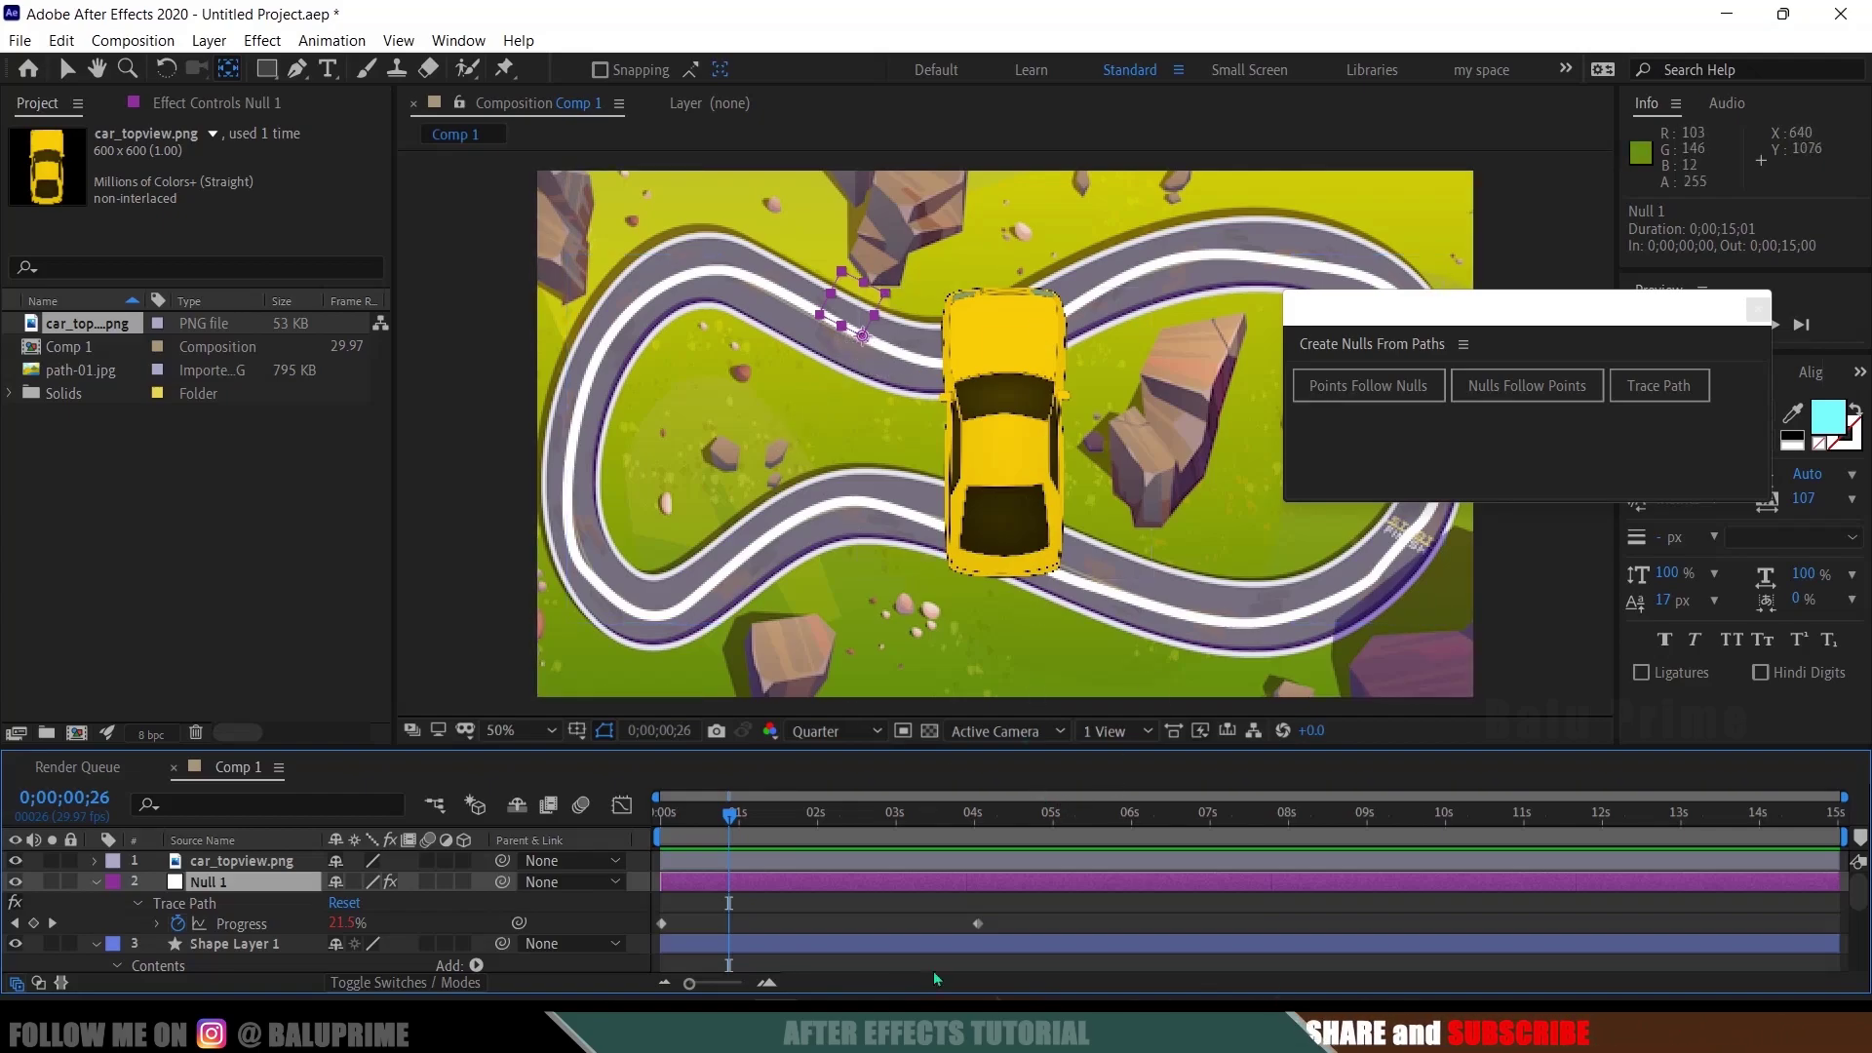
# Rotate the car_topview.png layer to -61 degrees to follow the track
pyautogui.click(768, 860)
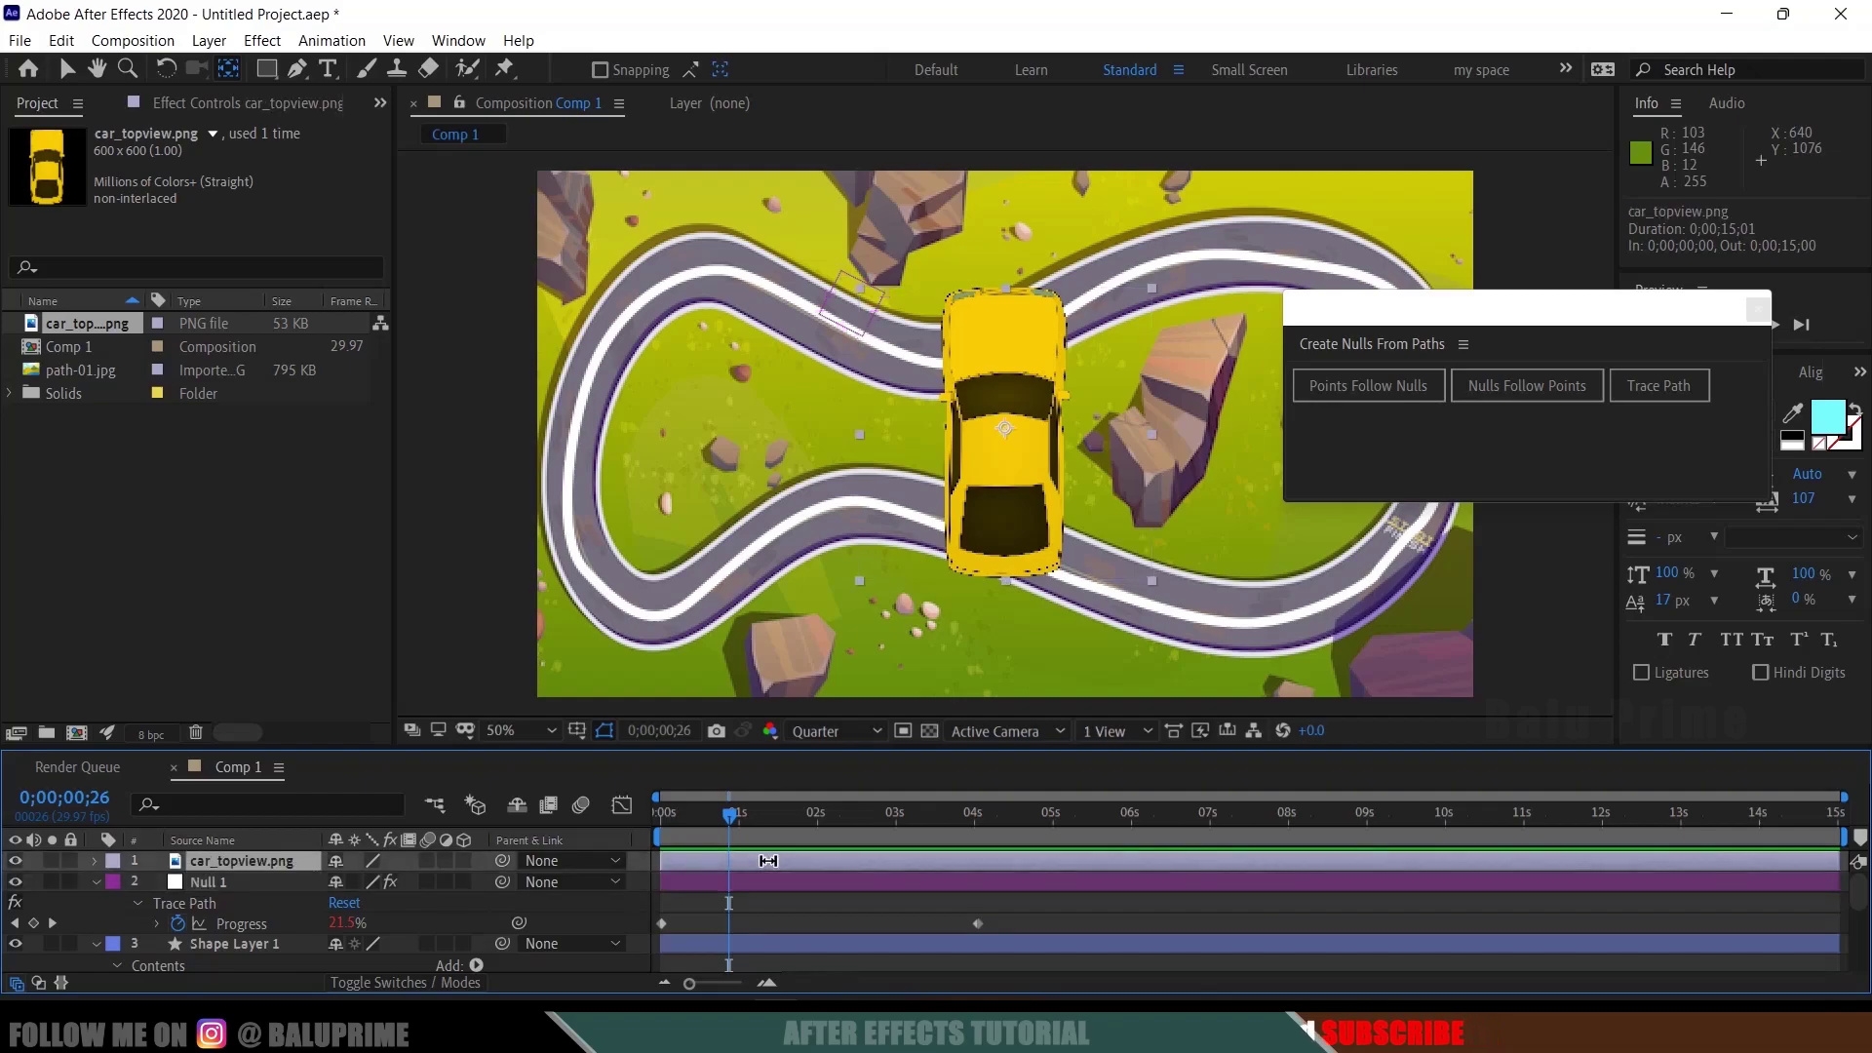
pyautogui.press('r')
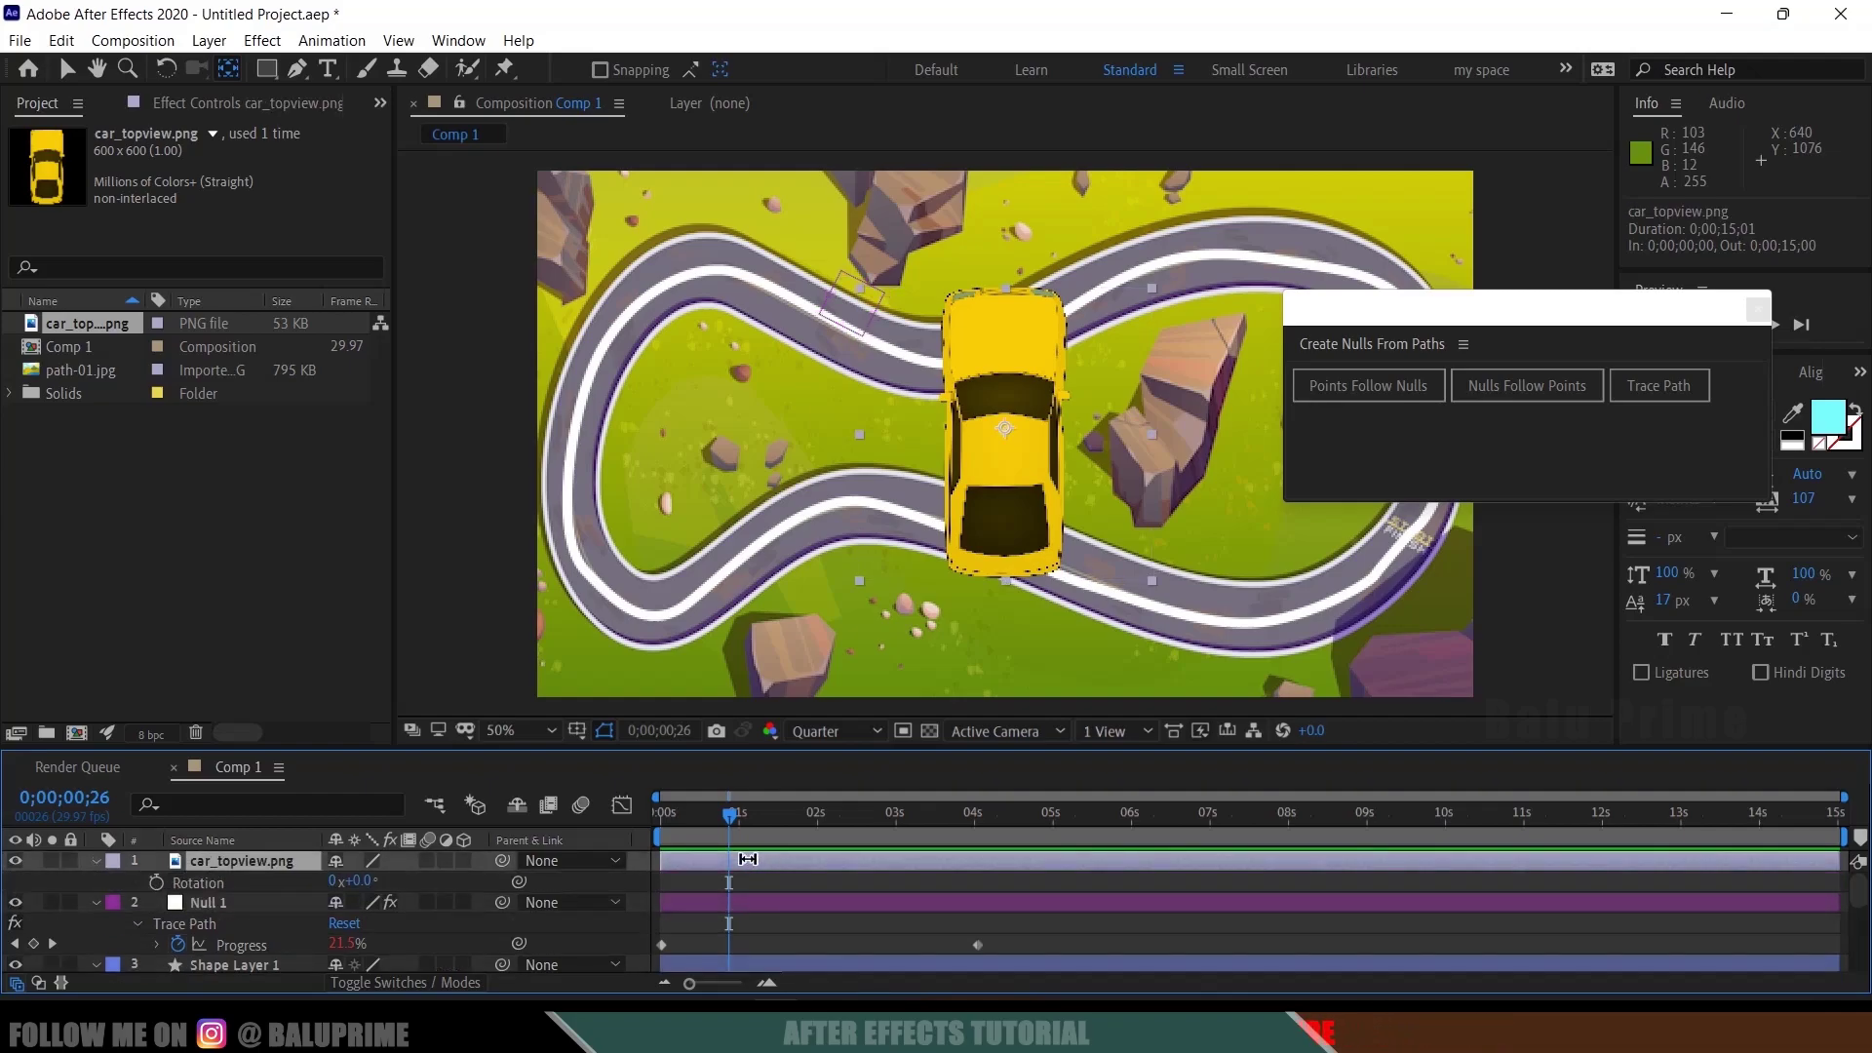
pyautogui.press('r')
pyautogui.press('r')
pyautogui.moveTo(365, 890); pyautogui.dragTo(289, 883)
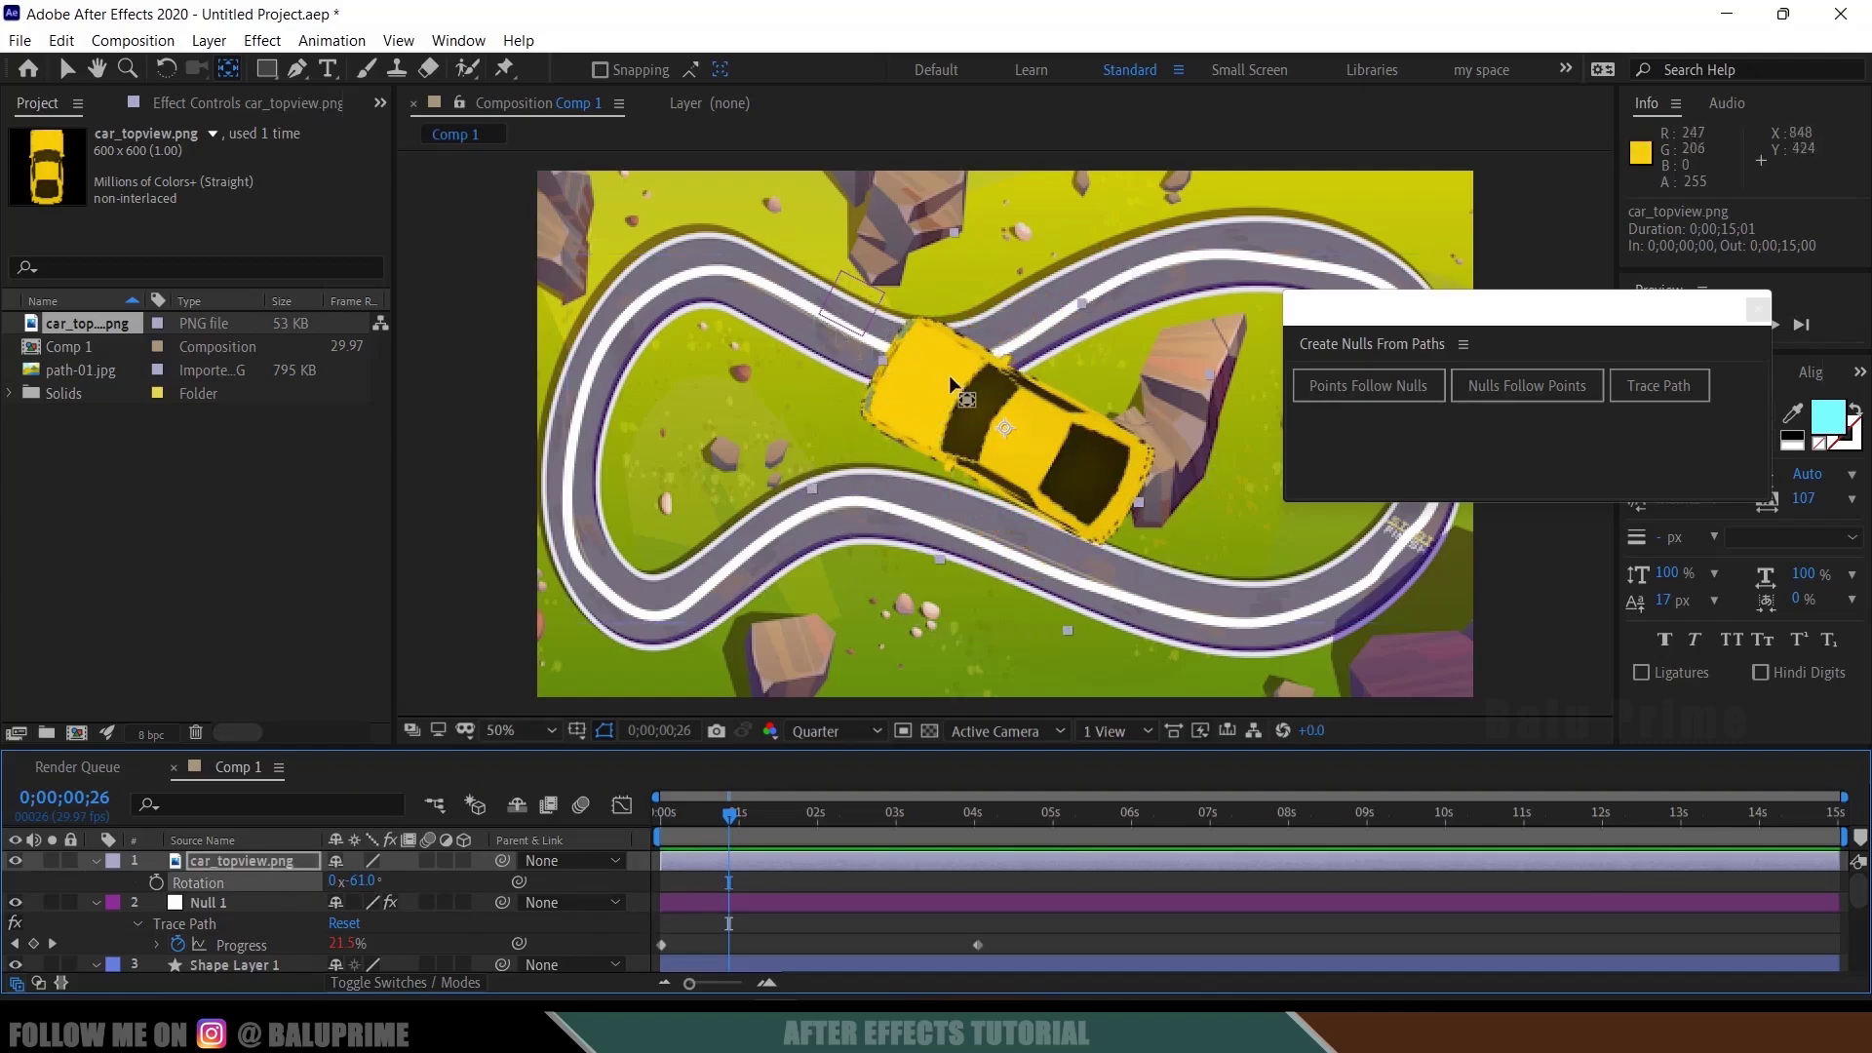
# Scale the yellow car to 30% and move it onto the track over Null 1
pyautogui.click(257, 860)
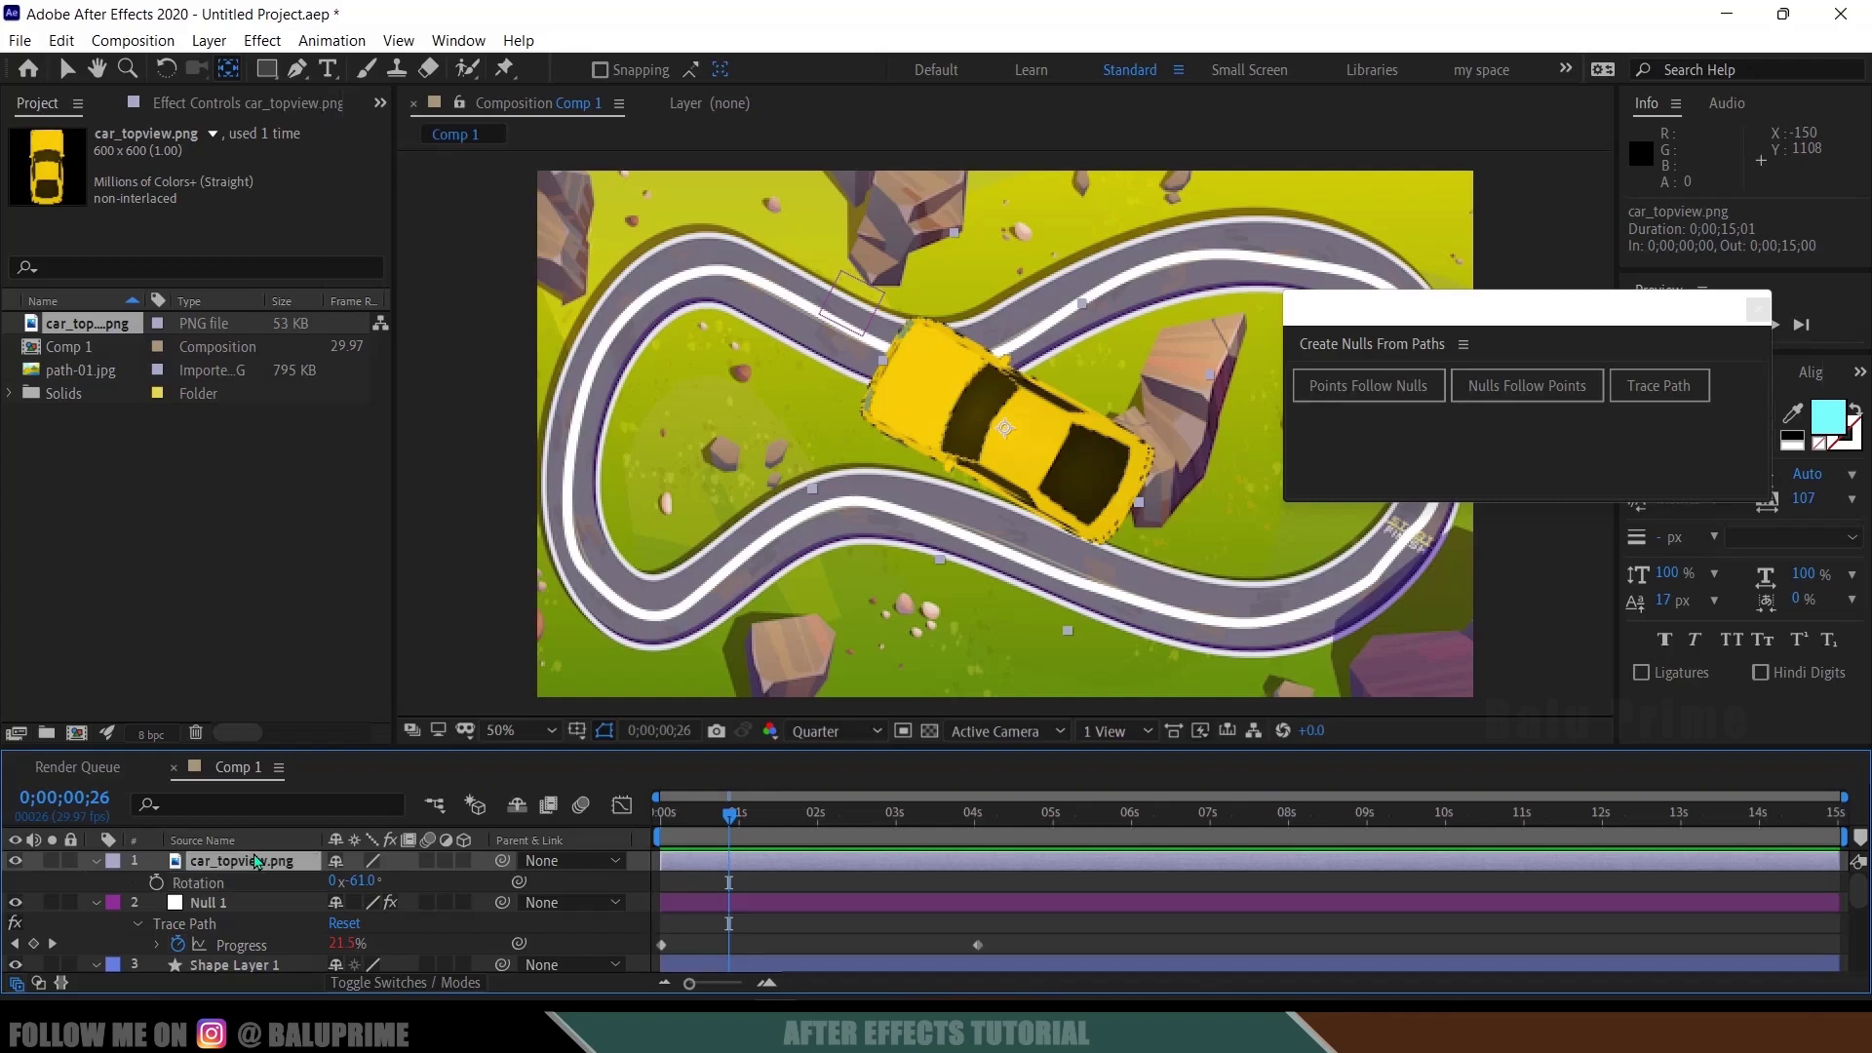
pyautogui.moveTo(407, 884); pyautogui.dragTo(306, 866)
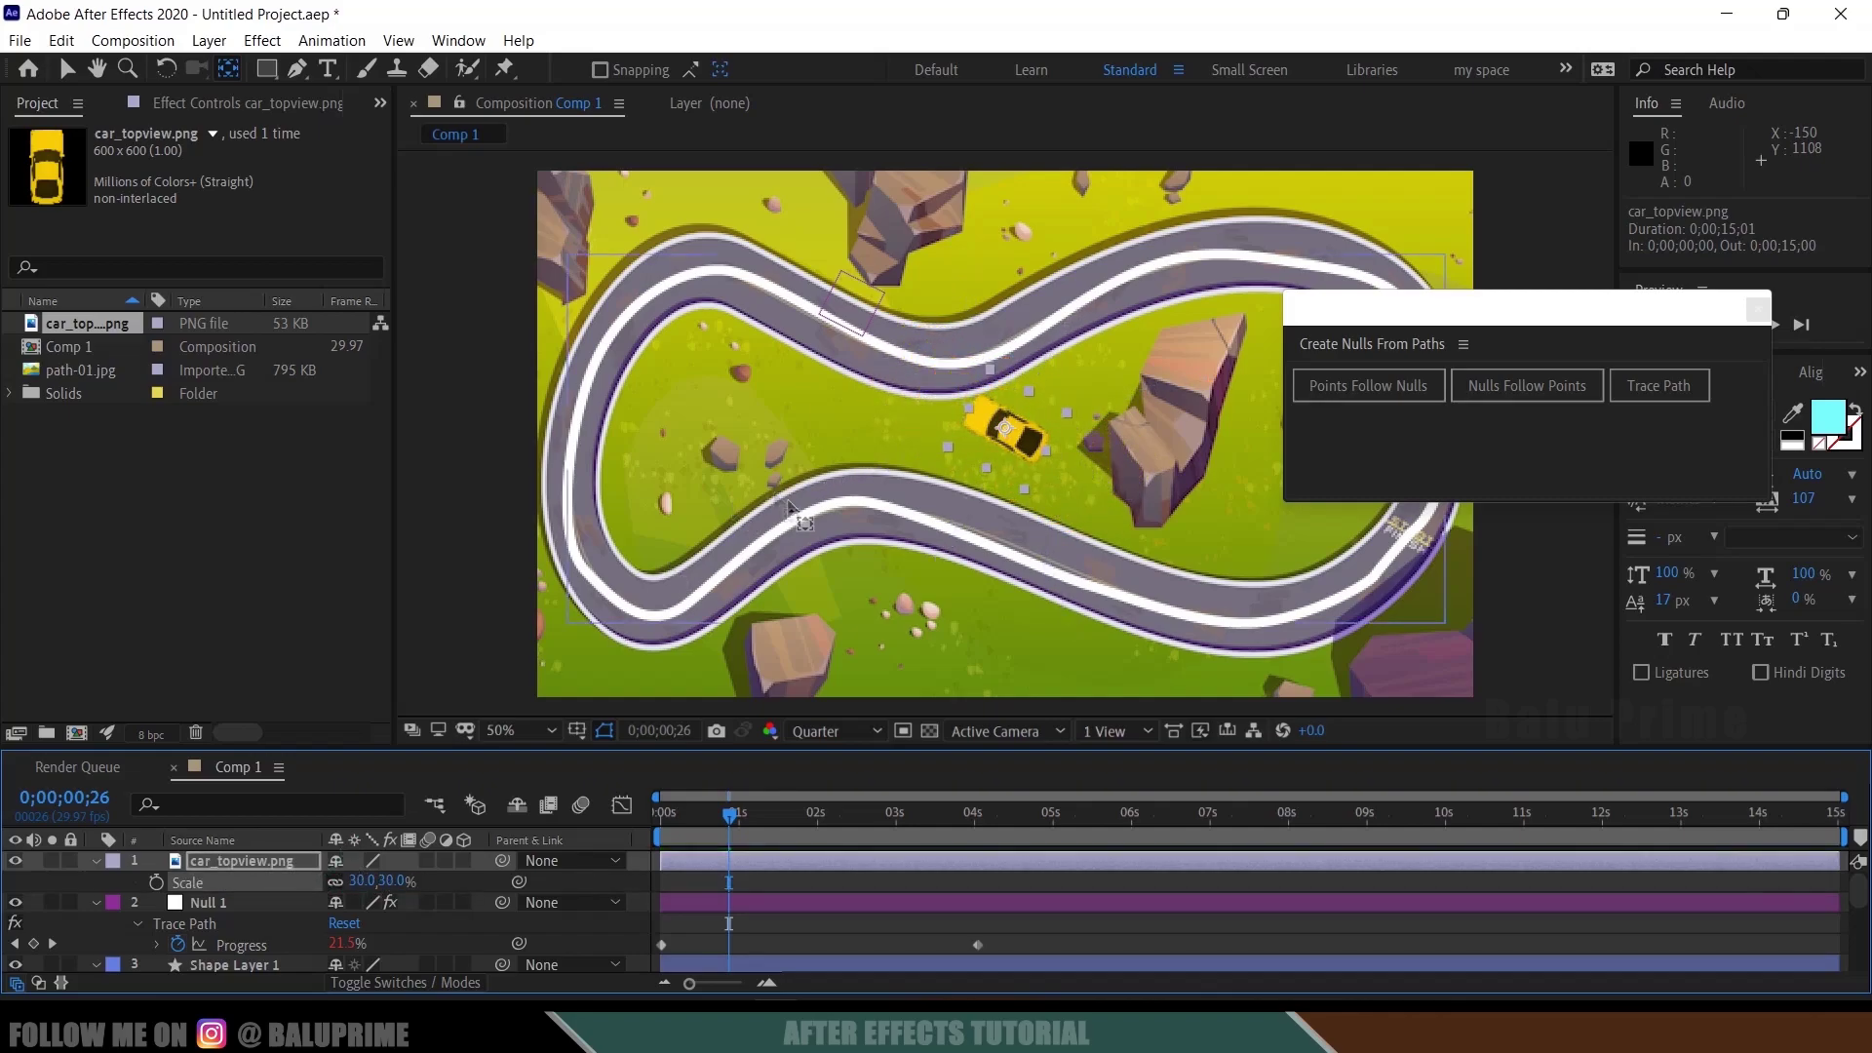
pyautogui.click(68, 70)
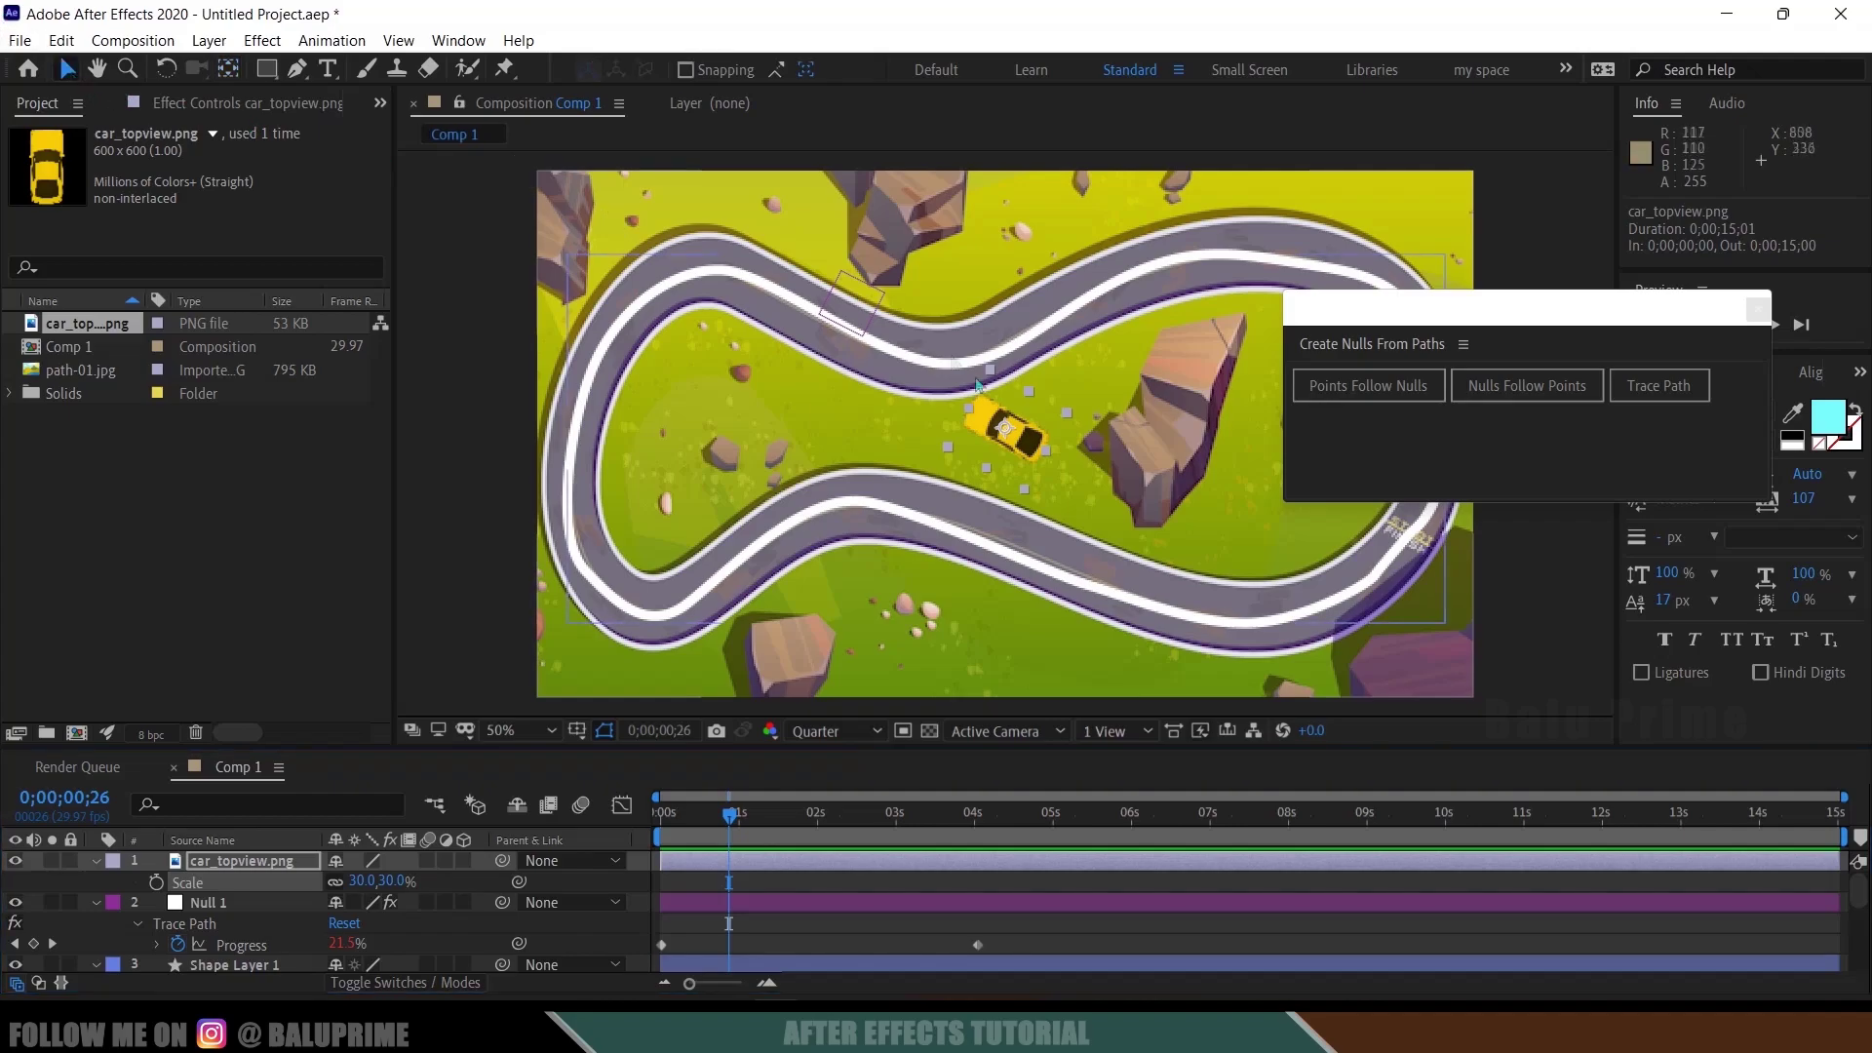
pyautogui.moveTo(994, 433); pyautogui.dragTo(827, 329)
pyautogui.click(234, 907)
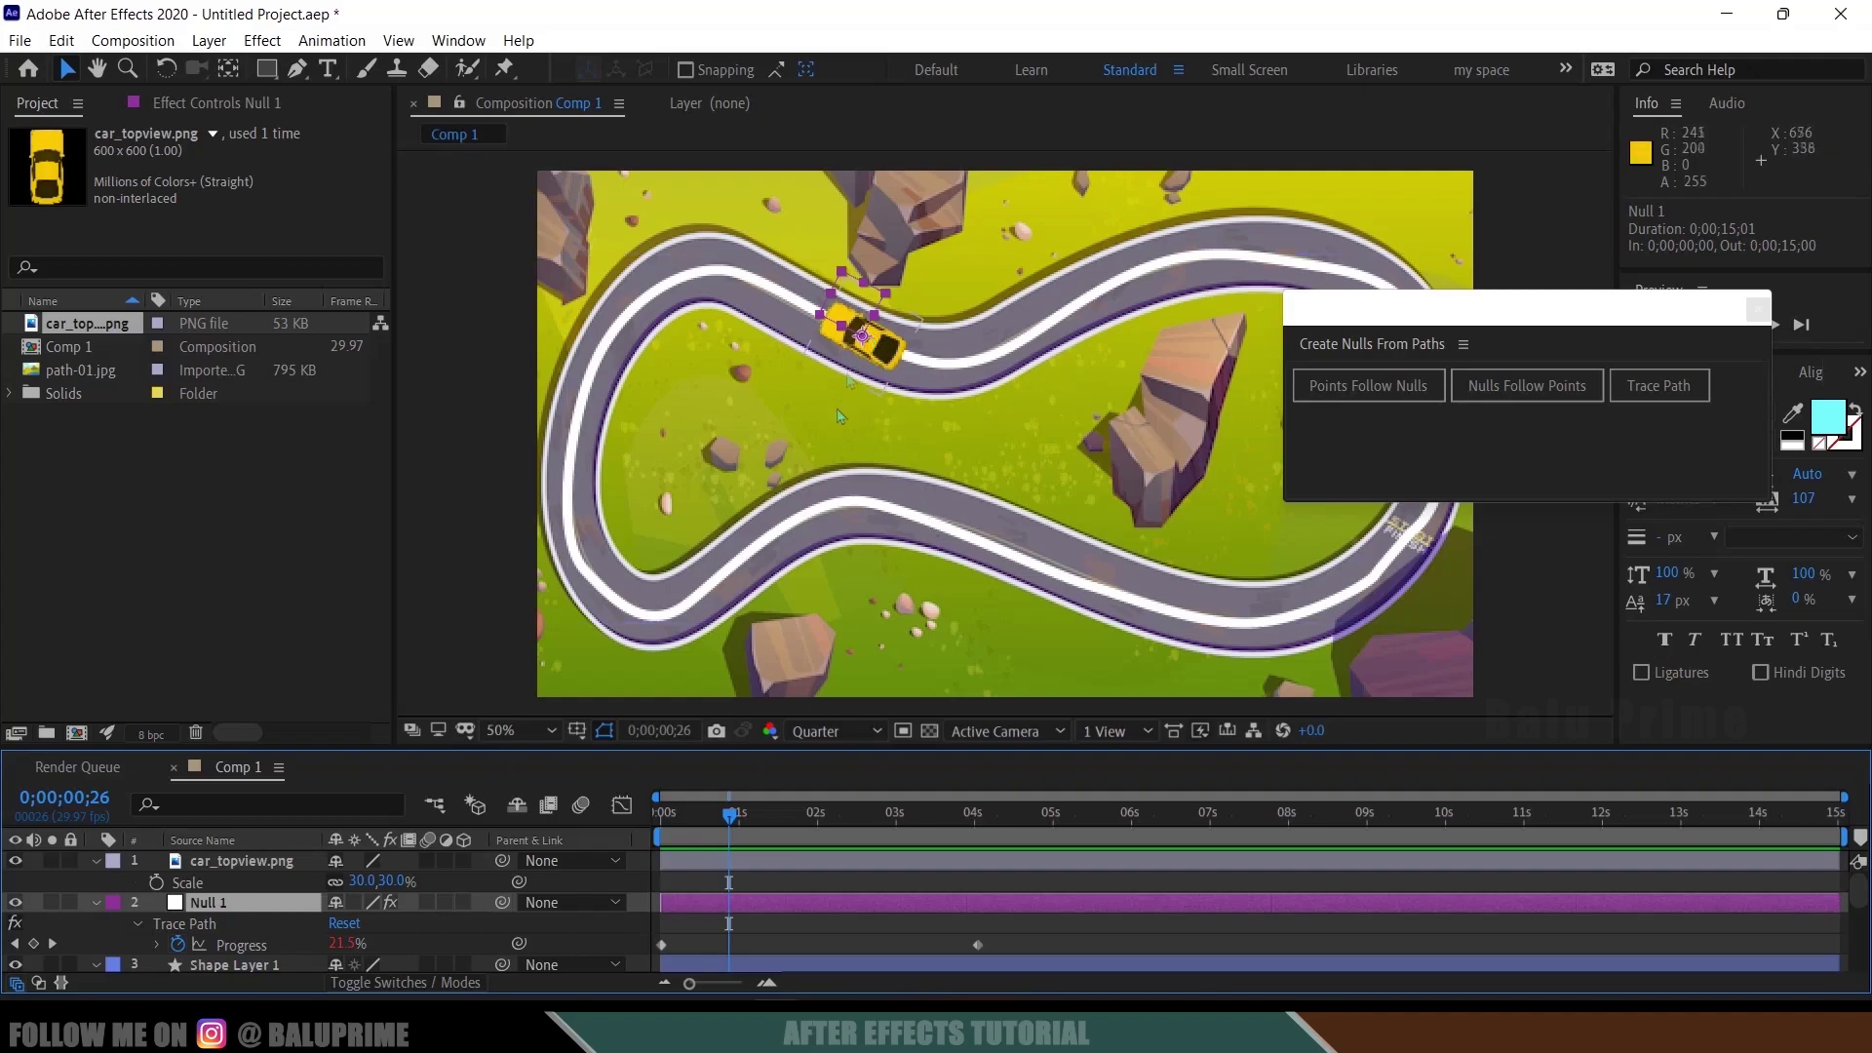
pyautogui.click(758, 858)
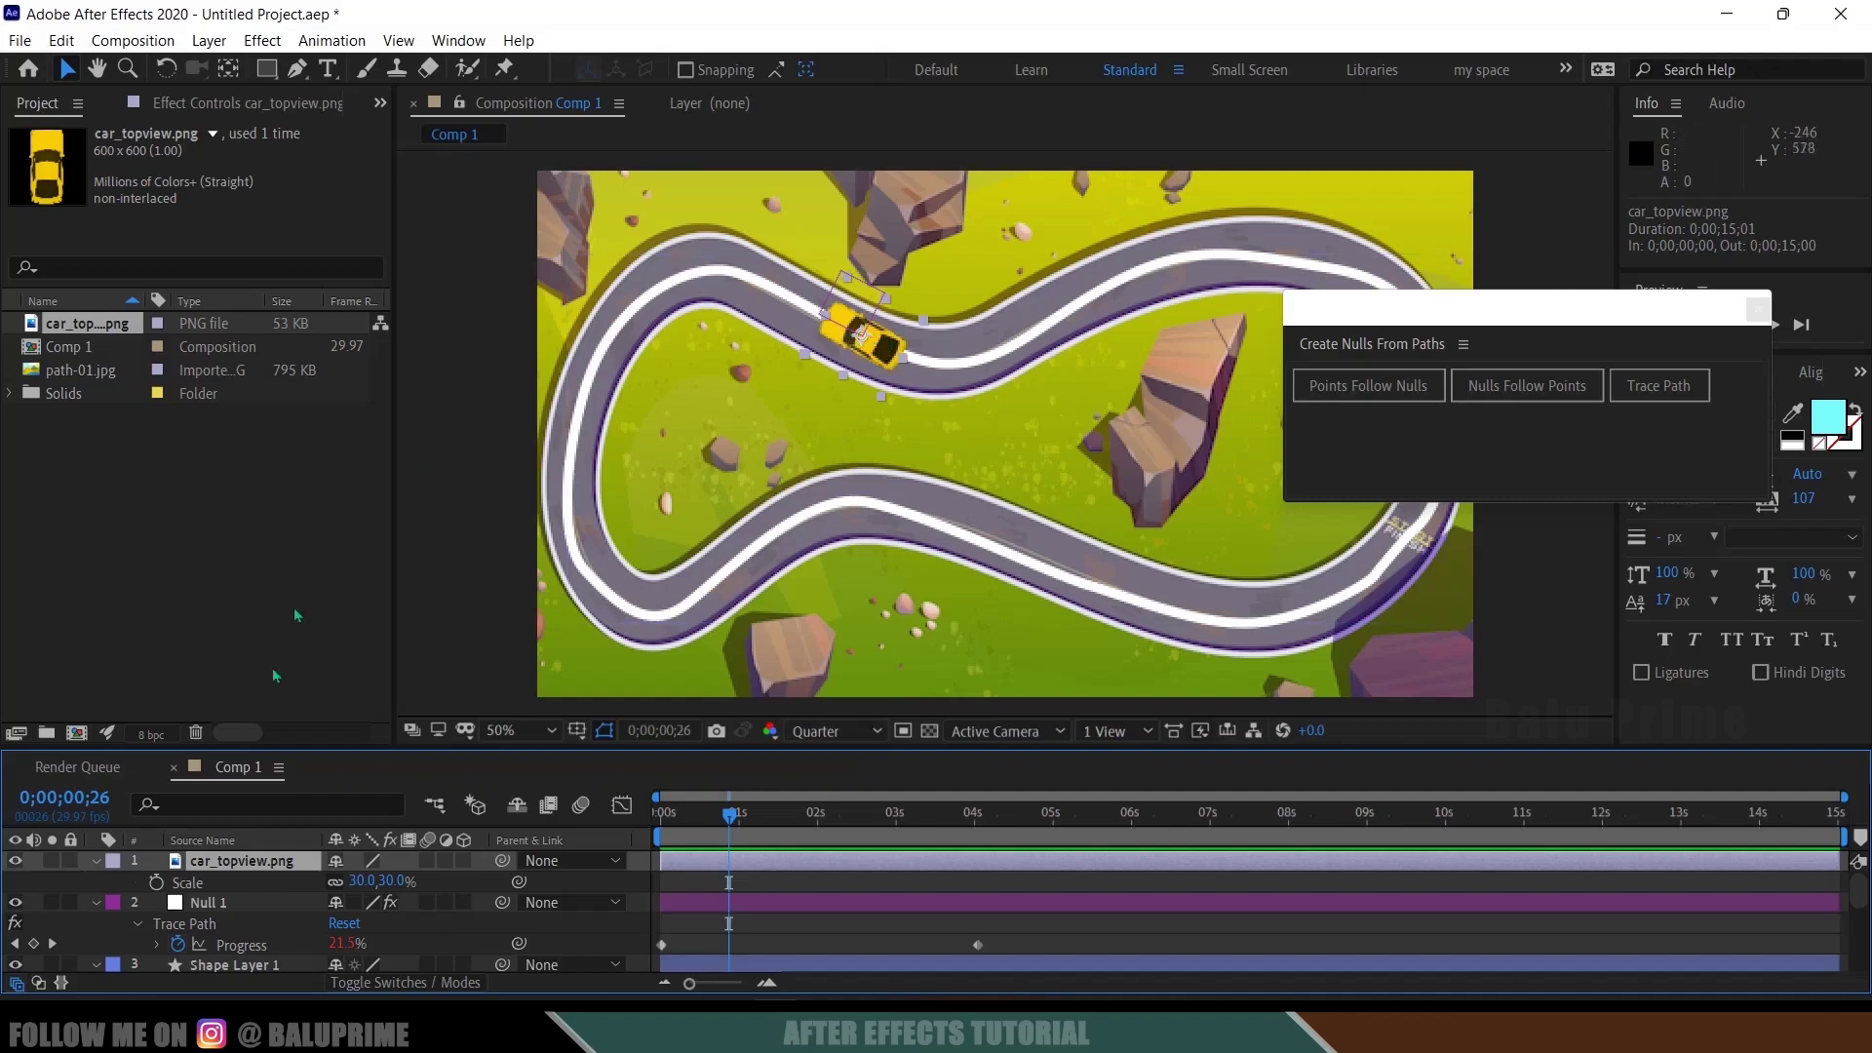
# Rotate the yellow car to face along the track, parent it to Null 1, and preview
pyautogui.click(225, 903)
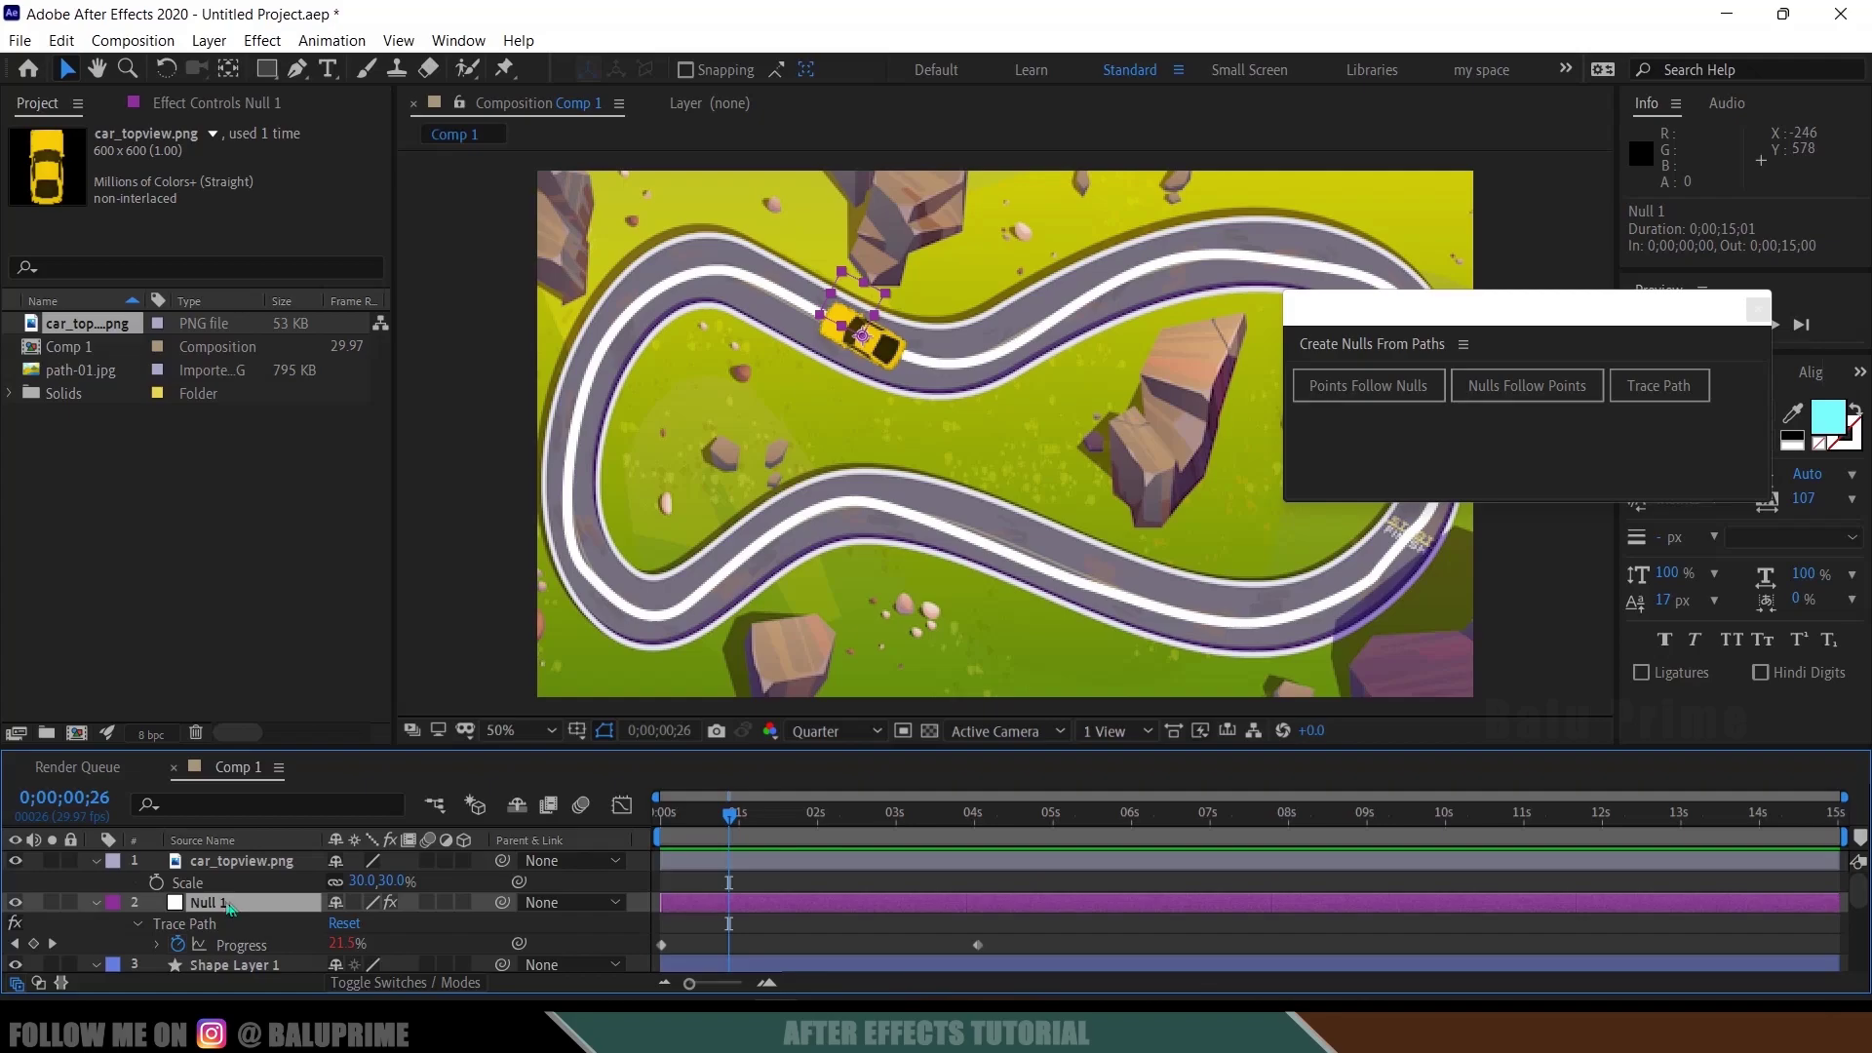
pyautogui.click(747, 862)
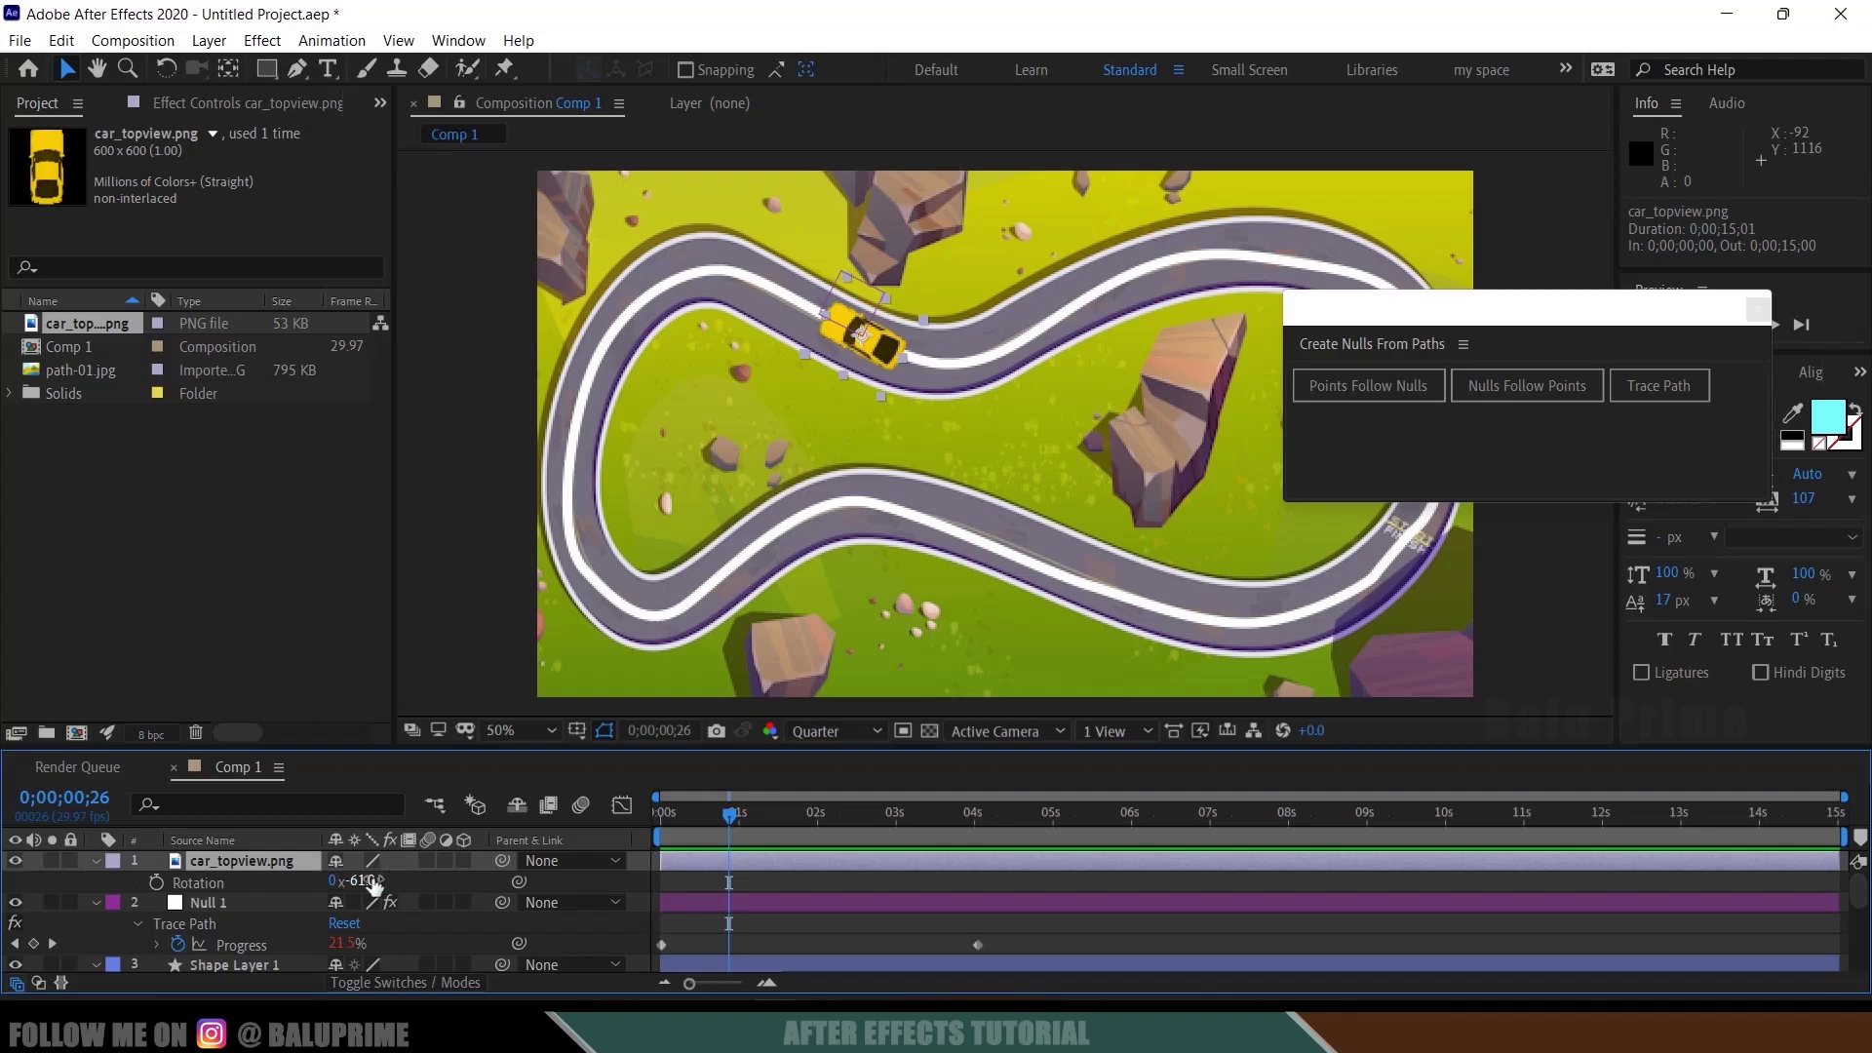
pyautogui.moveTo(364, 880)
pyautogui.mouseDown()
pyautogui.moveTo(380, 879)
pyautogui.moveTo(360, 876)
pyautogui.mouseUp()
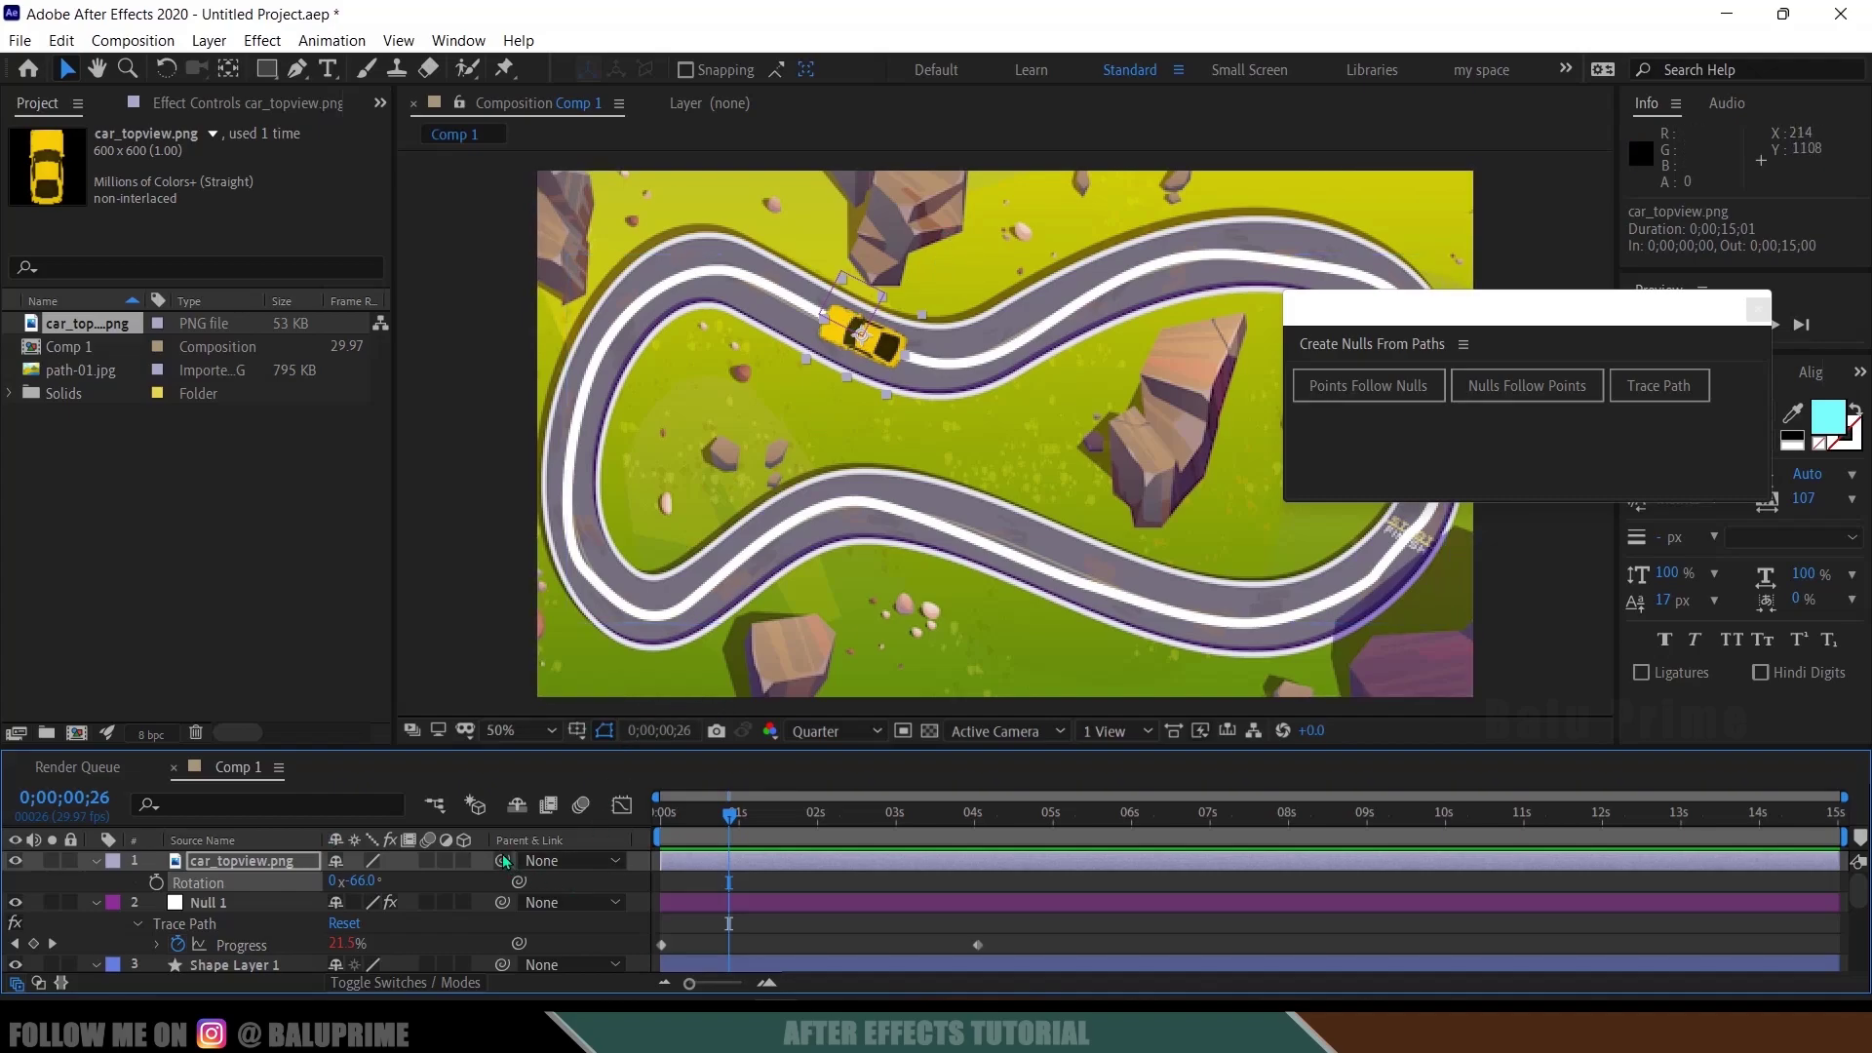
pyautogui.moveTo(503, 861); pyautogui.dragTo(218, 910)
pyautogui.moveTo(729, 814); pyautogui.dragTo(643, 828)
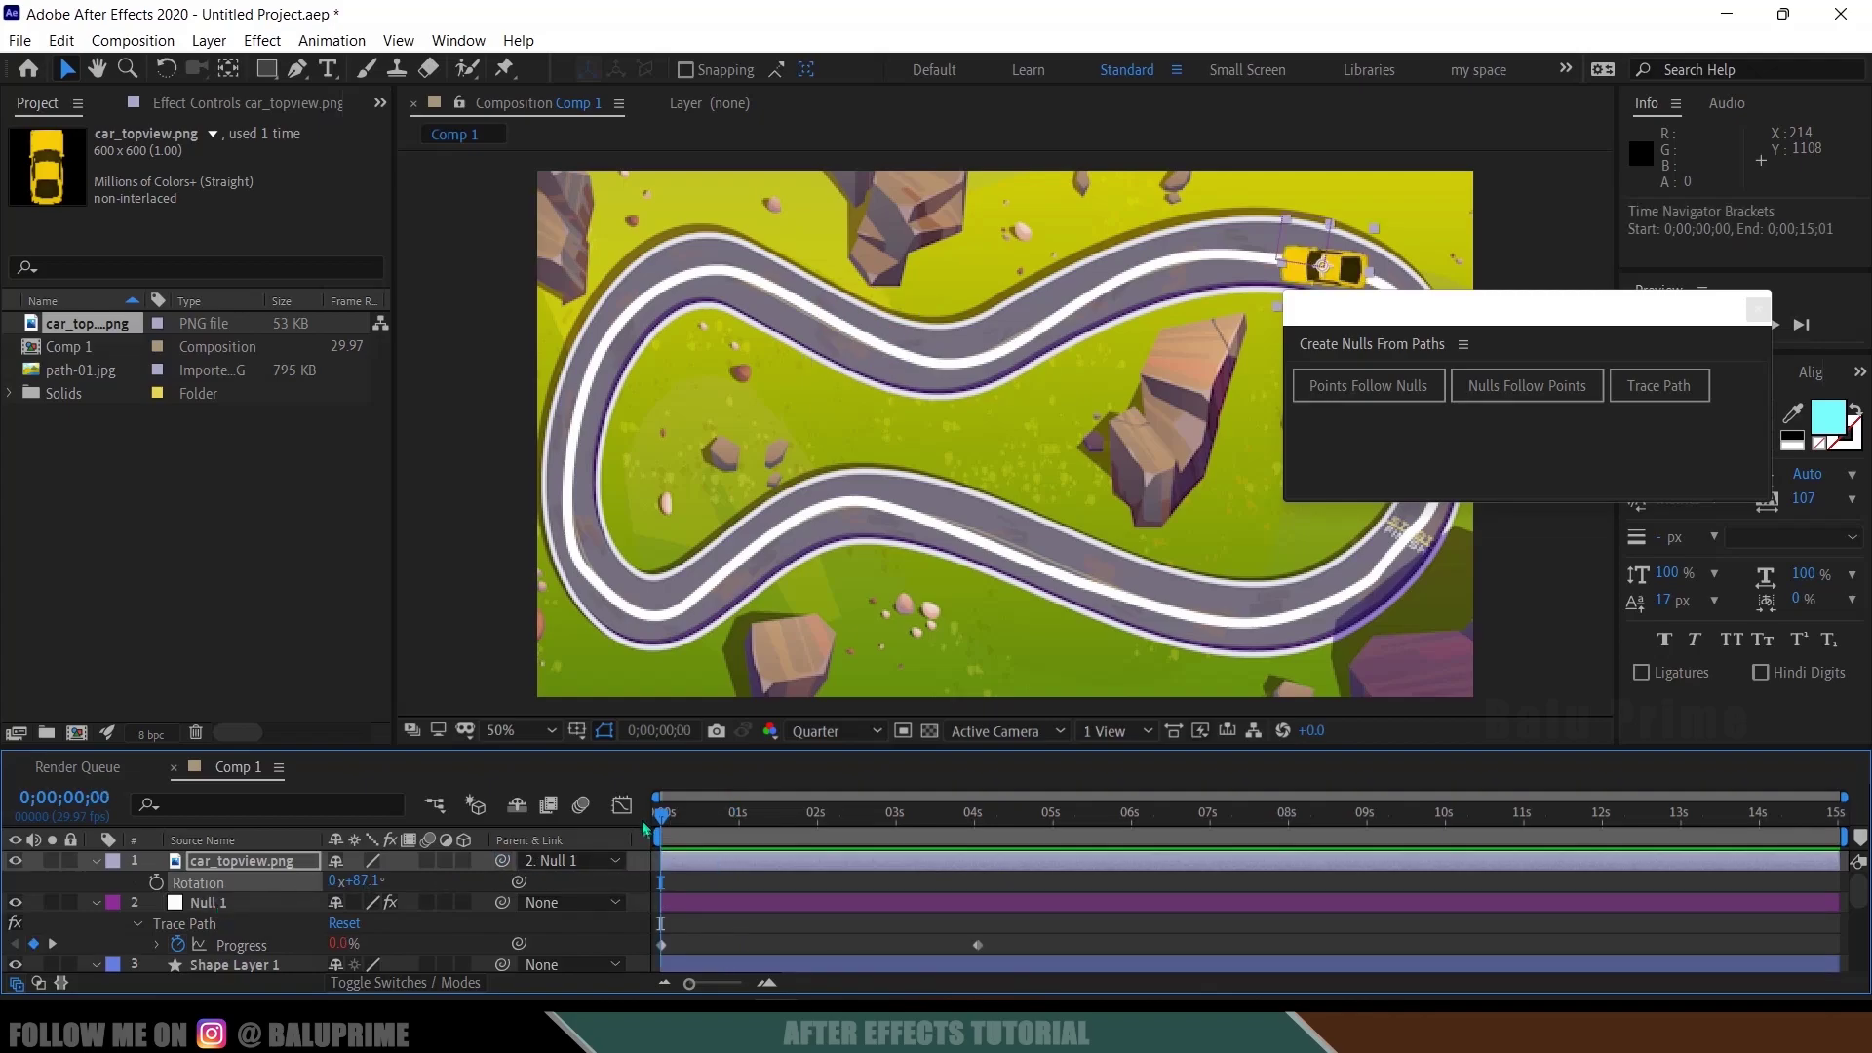
pyautogui.press('space')
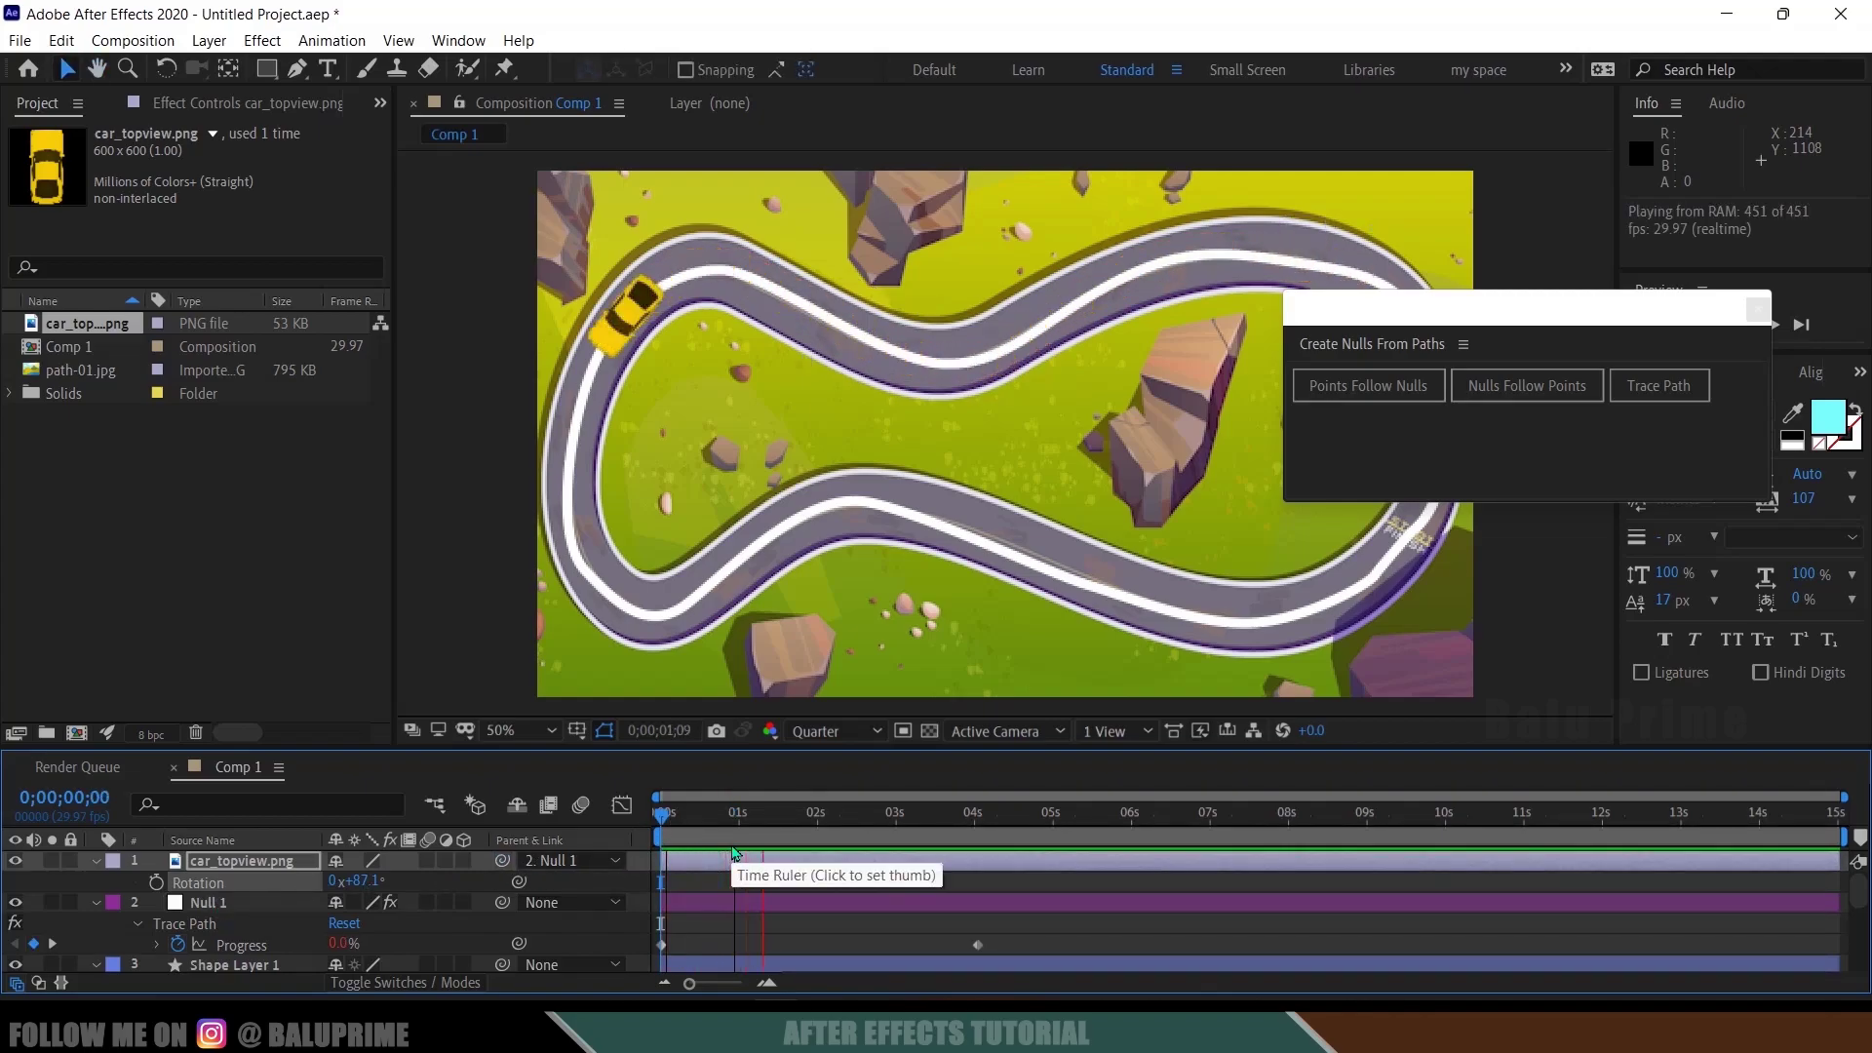
pyautogui.press('space')
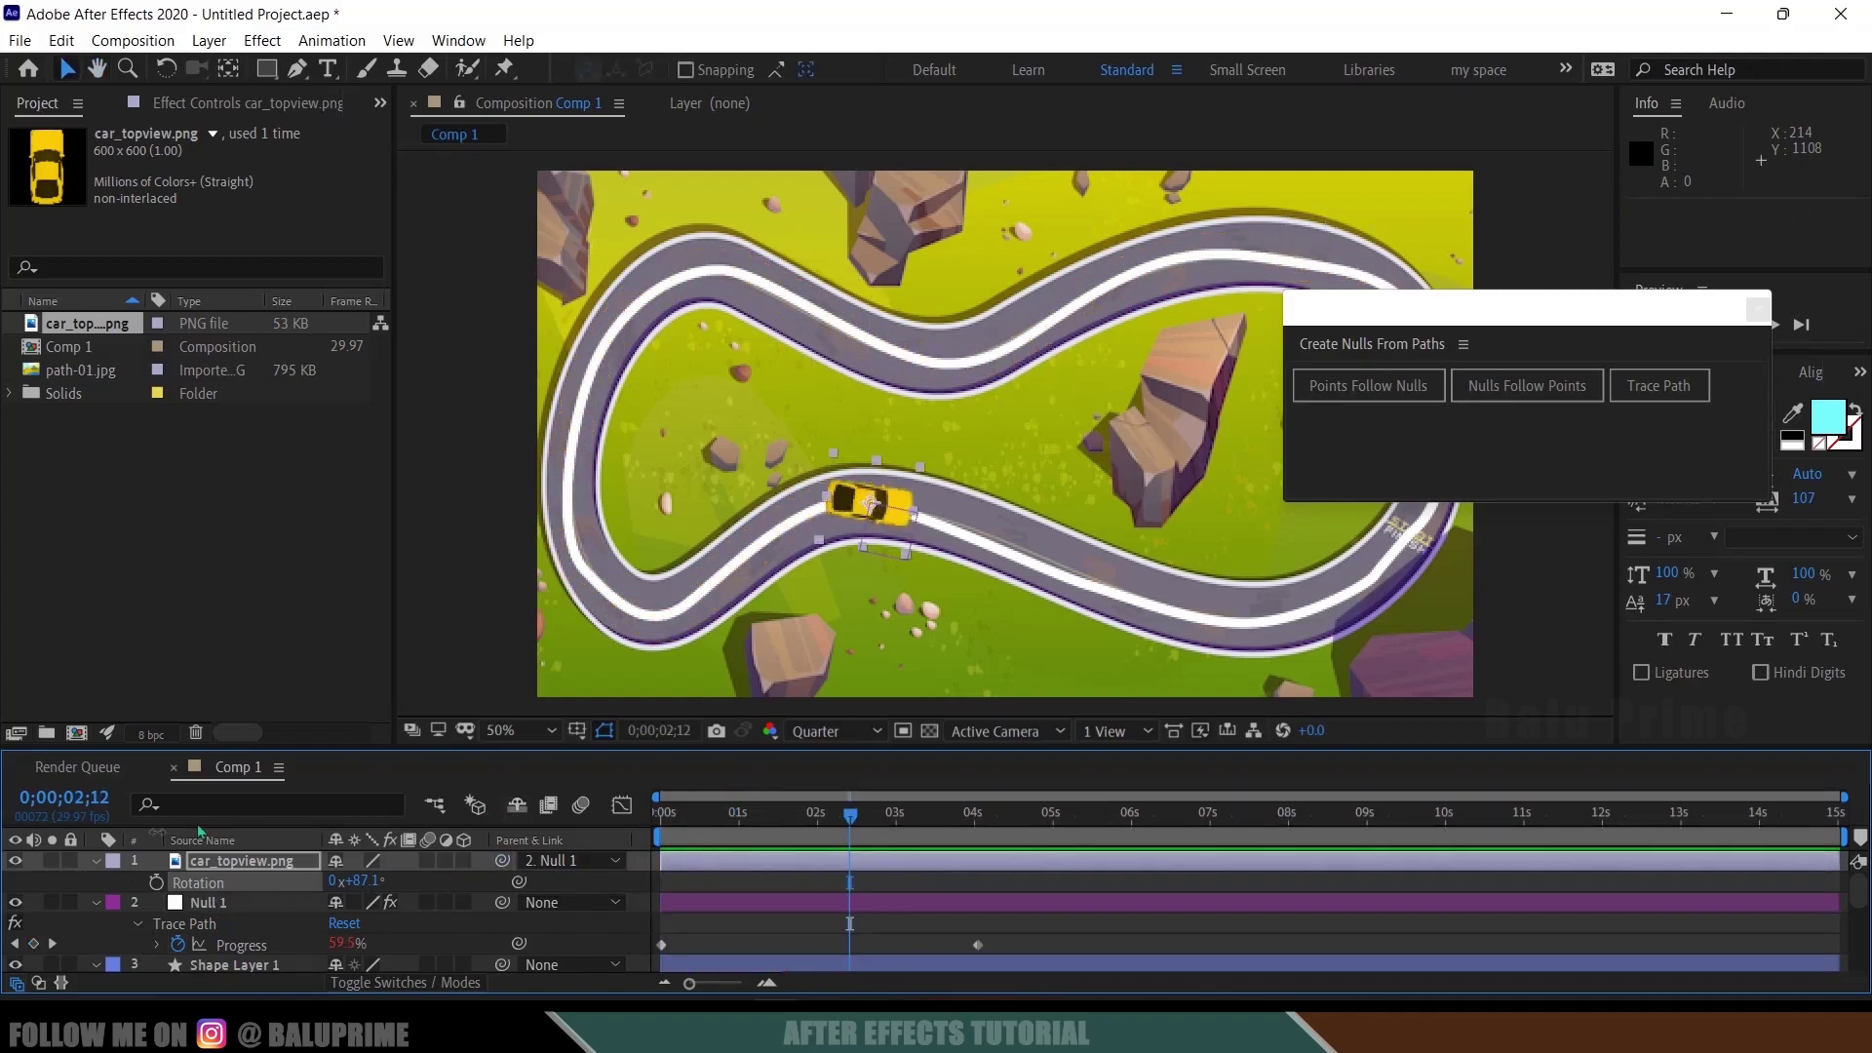
# Hide Shape Layer 1's white path stroke and preview the animation without it
pyautogui.click(136, 965)
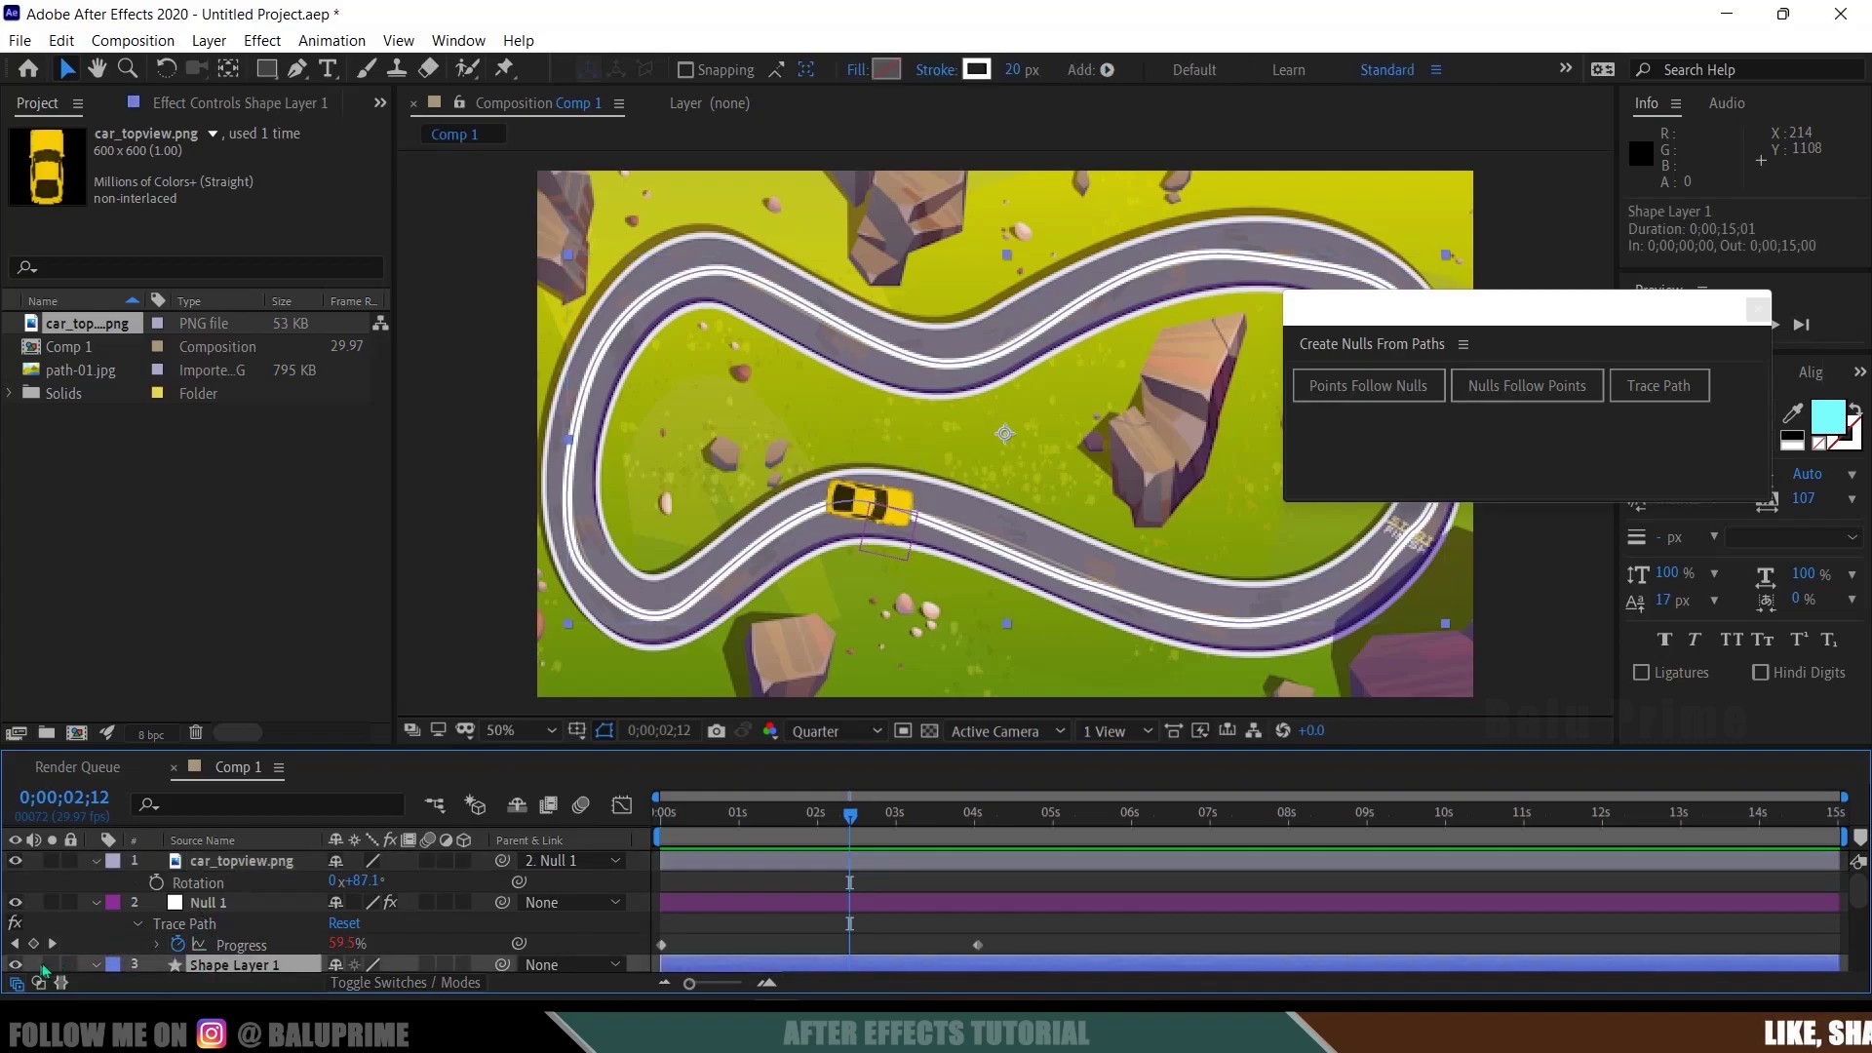
pyautogui.click(15, 964)
pyautogui.press('space')
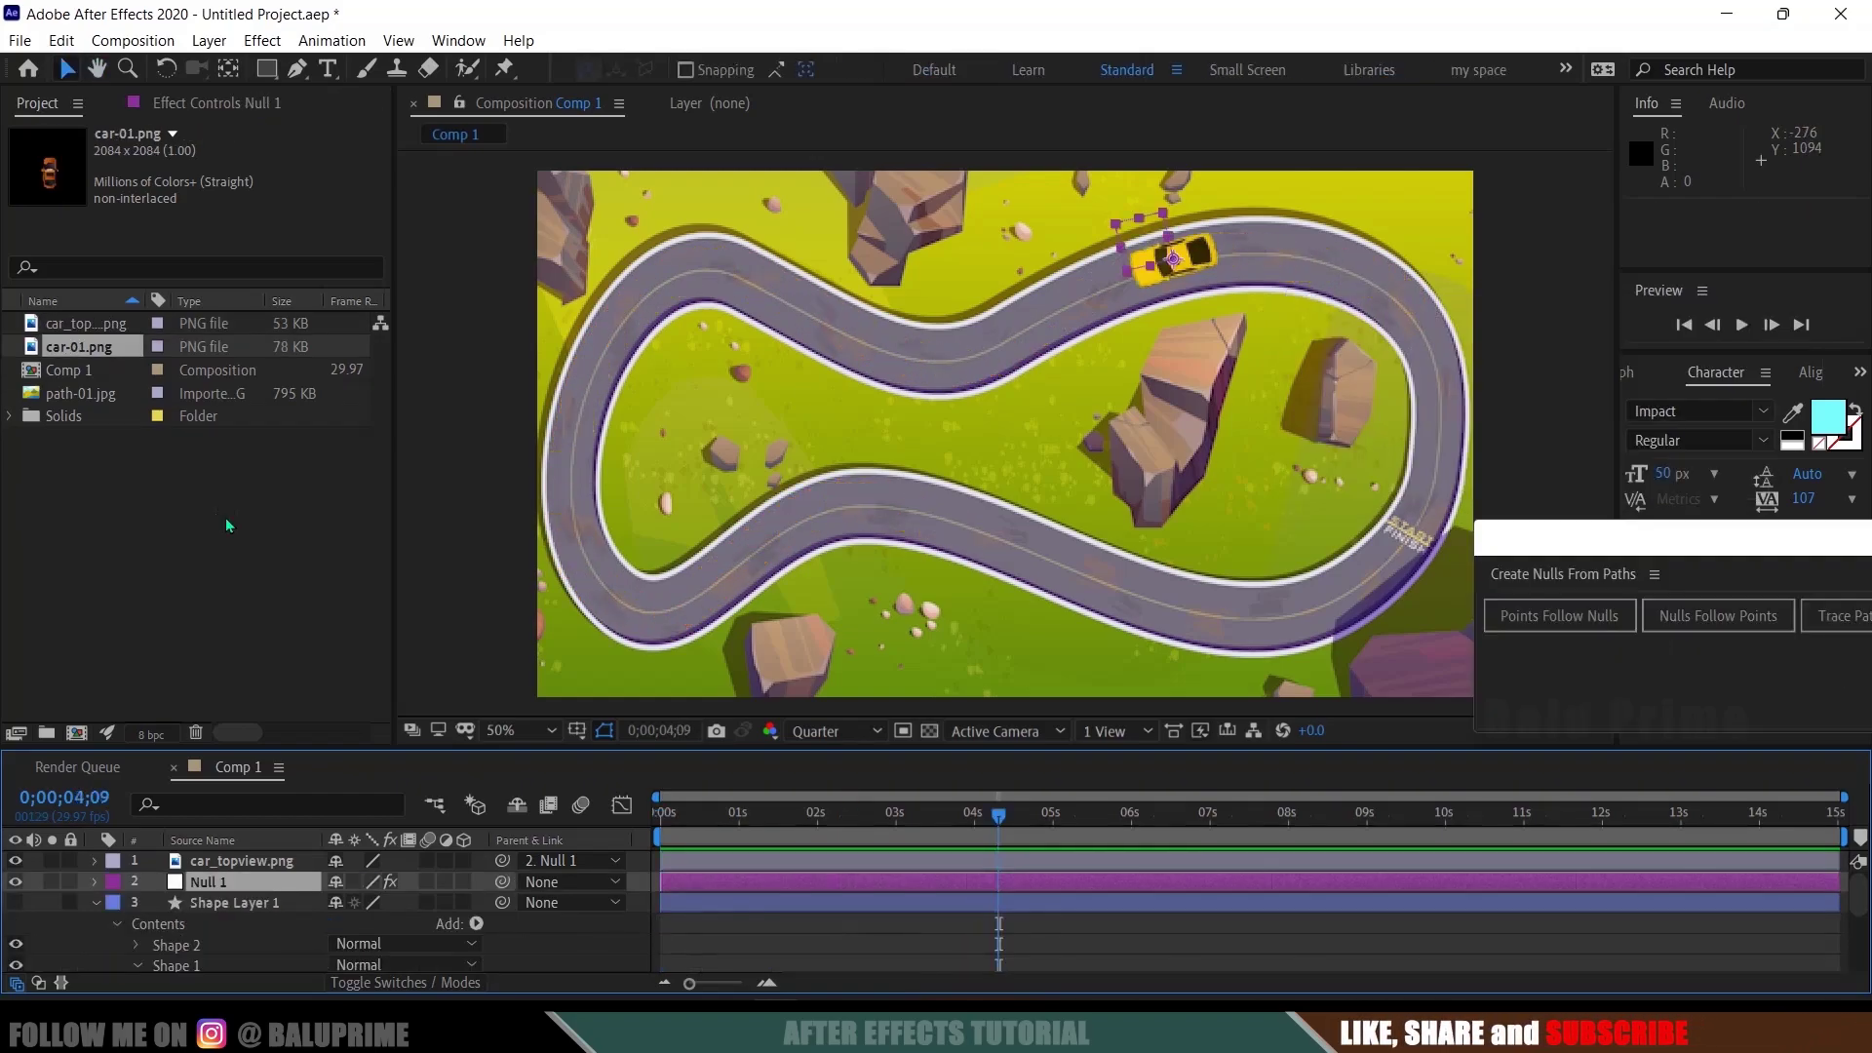
# Duplicate Null 1 for a second car and move the copy to the top of the layer stack
pyautogui.click(230, 885)
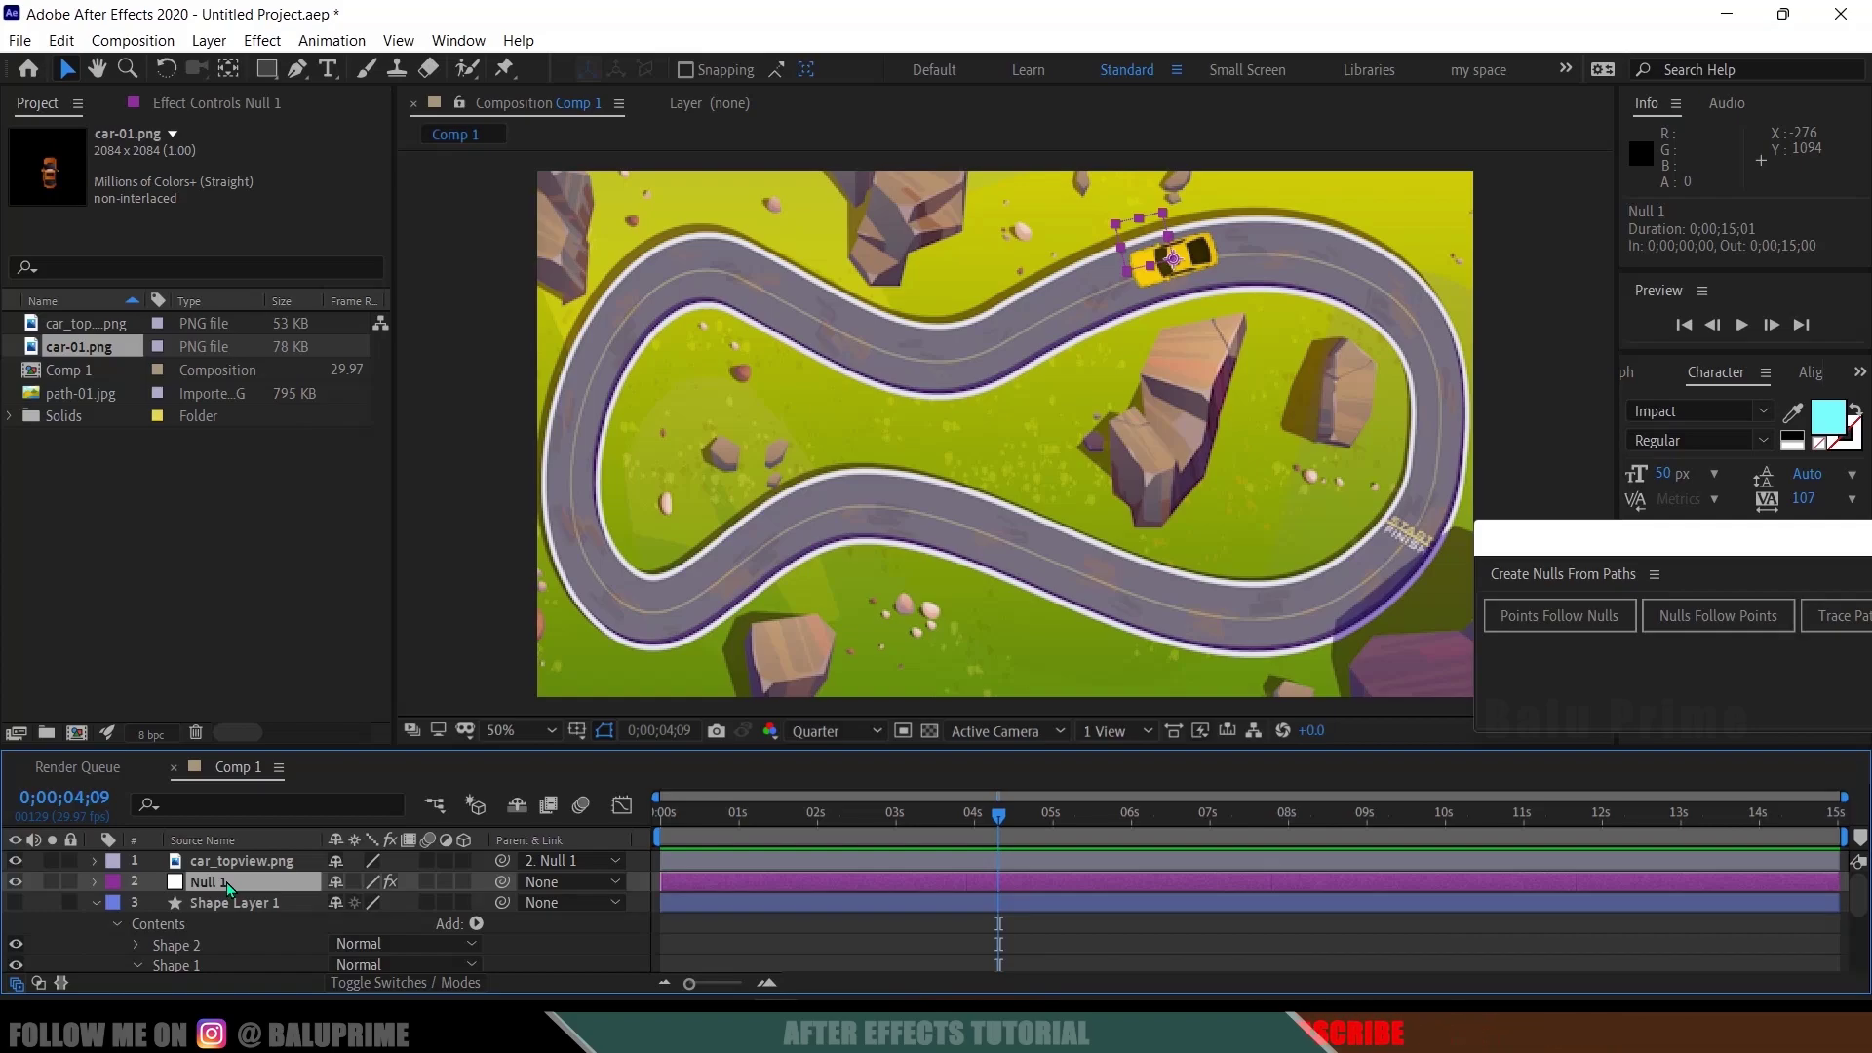
pyautogui.hotkey('ctrl', 'd')
pyautogui.moveTo(226, 881); pyautogui.dragTo(244, 862)
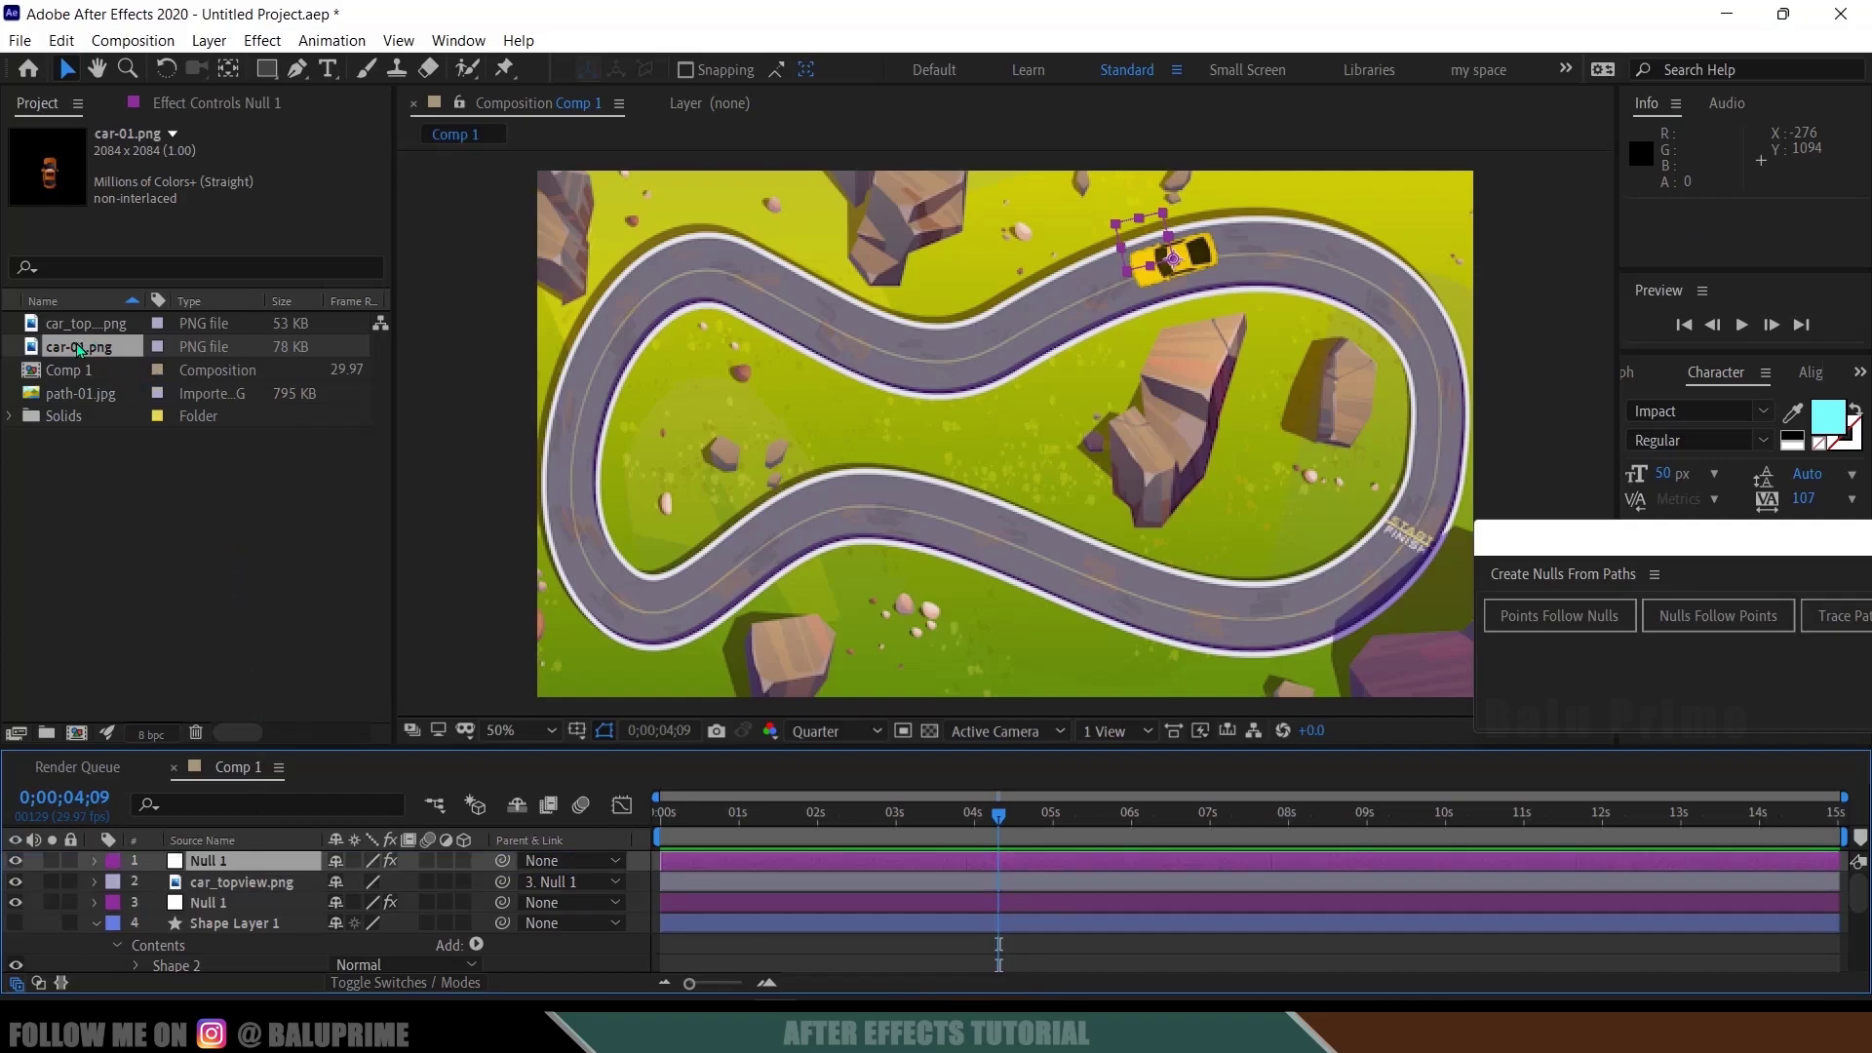
pyautogui.moveTo(78, 349); pyautogui.dragTo(147, 336)
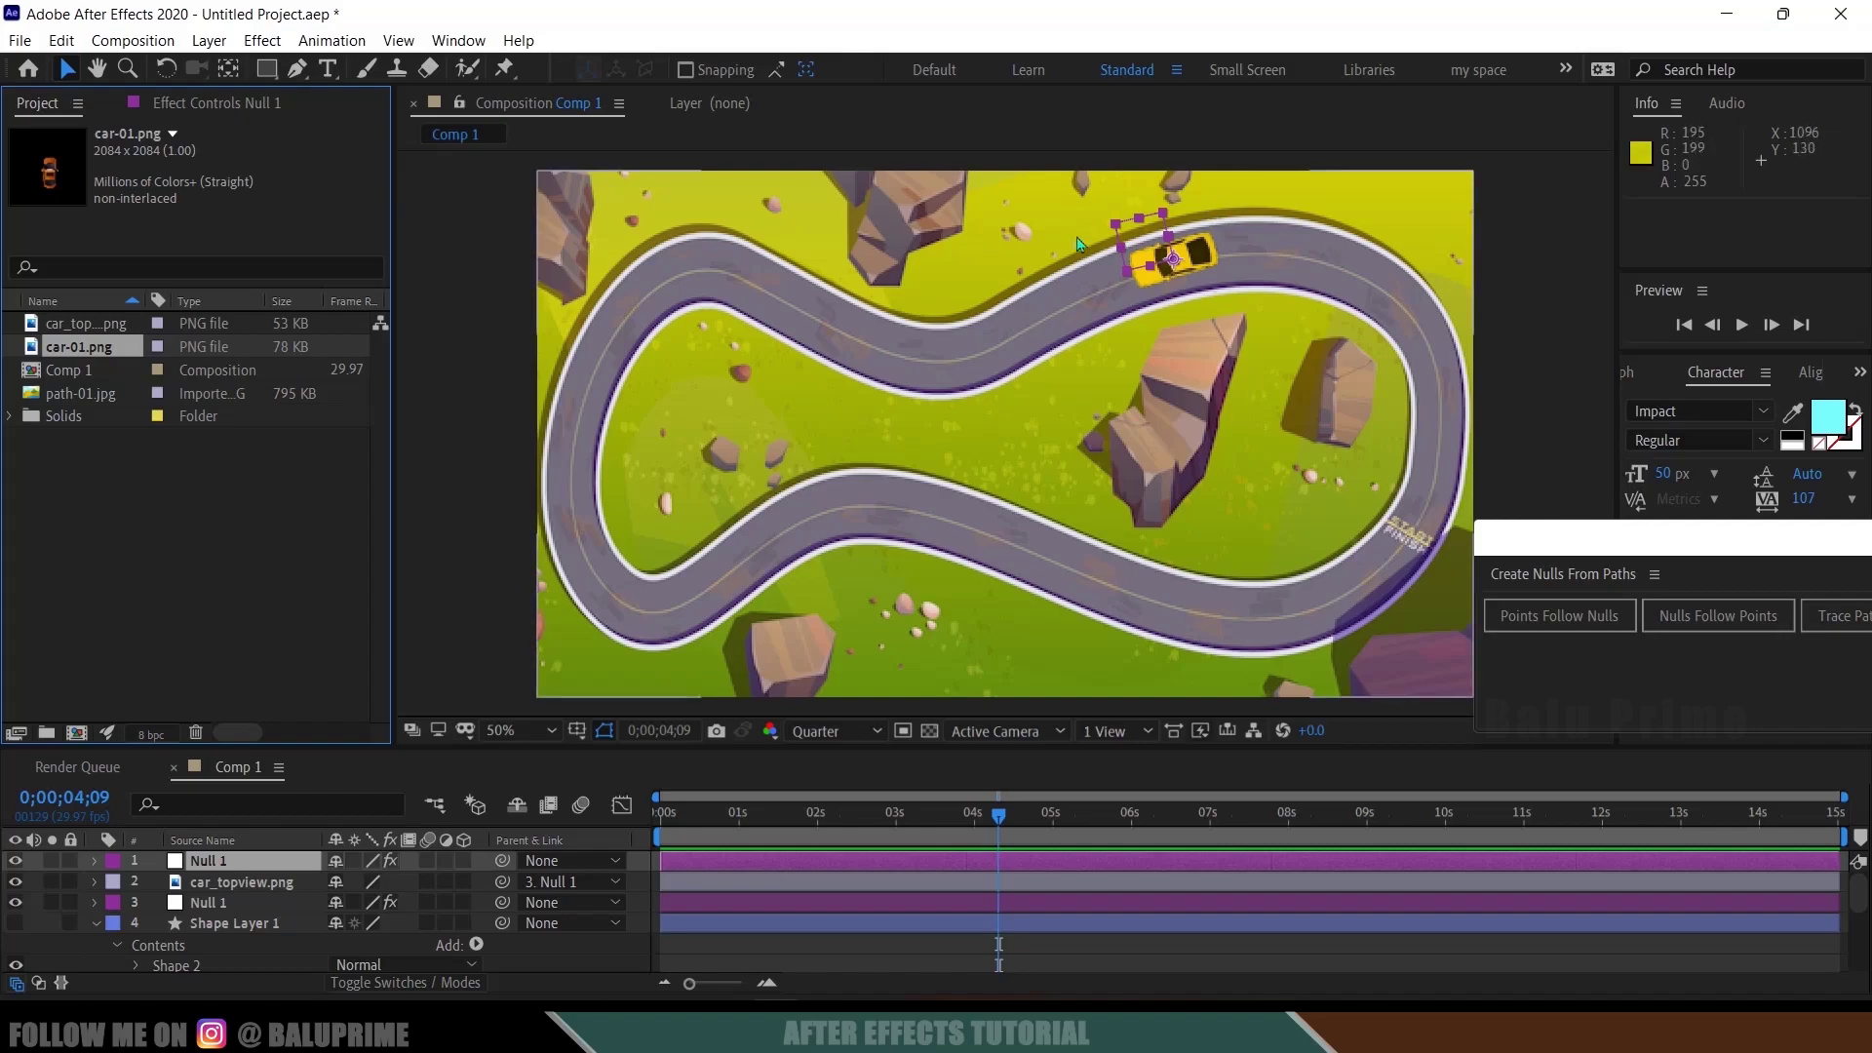
# Shift the top null's two Progress keyframes slightly earlier and add car-01.png to the comp
pyautogui.click(726, 859)
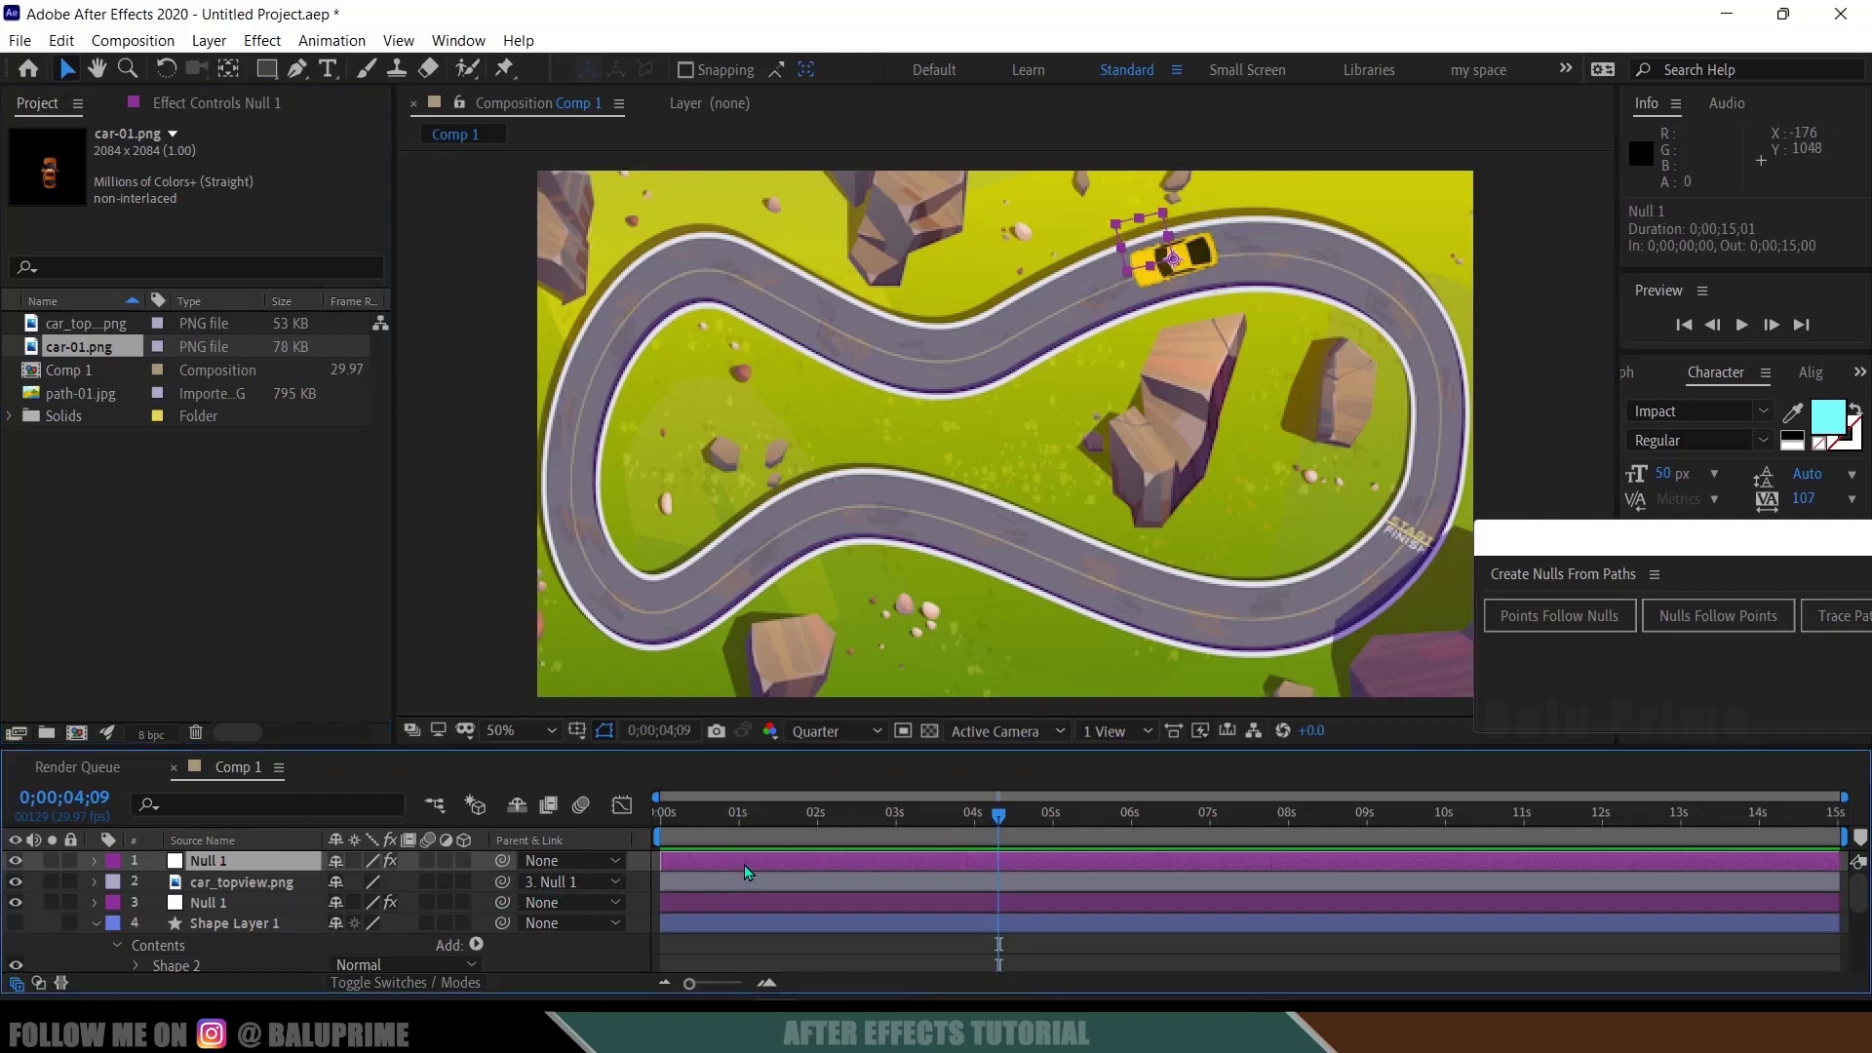
pyautogui.press('u')
pyautogui.moveTo(1111, 874)
pyautogui.mouseDown()
pyautogui.moveTo(1044, 915)
pyautogui.moveTo(694, 917)
pyautogui.mouseUp()
pyautogui.moveTo(976, 903); pyautogui.dragTo(922, 903)
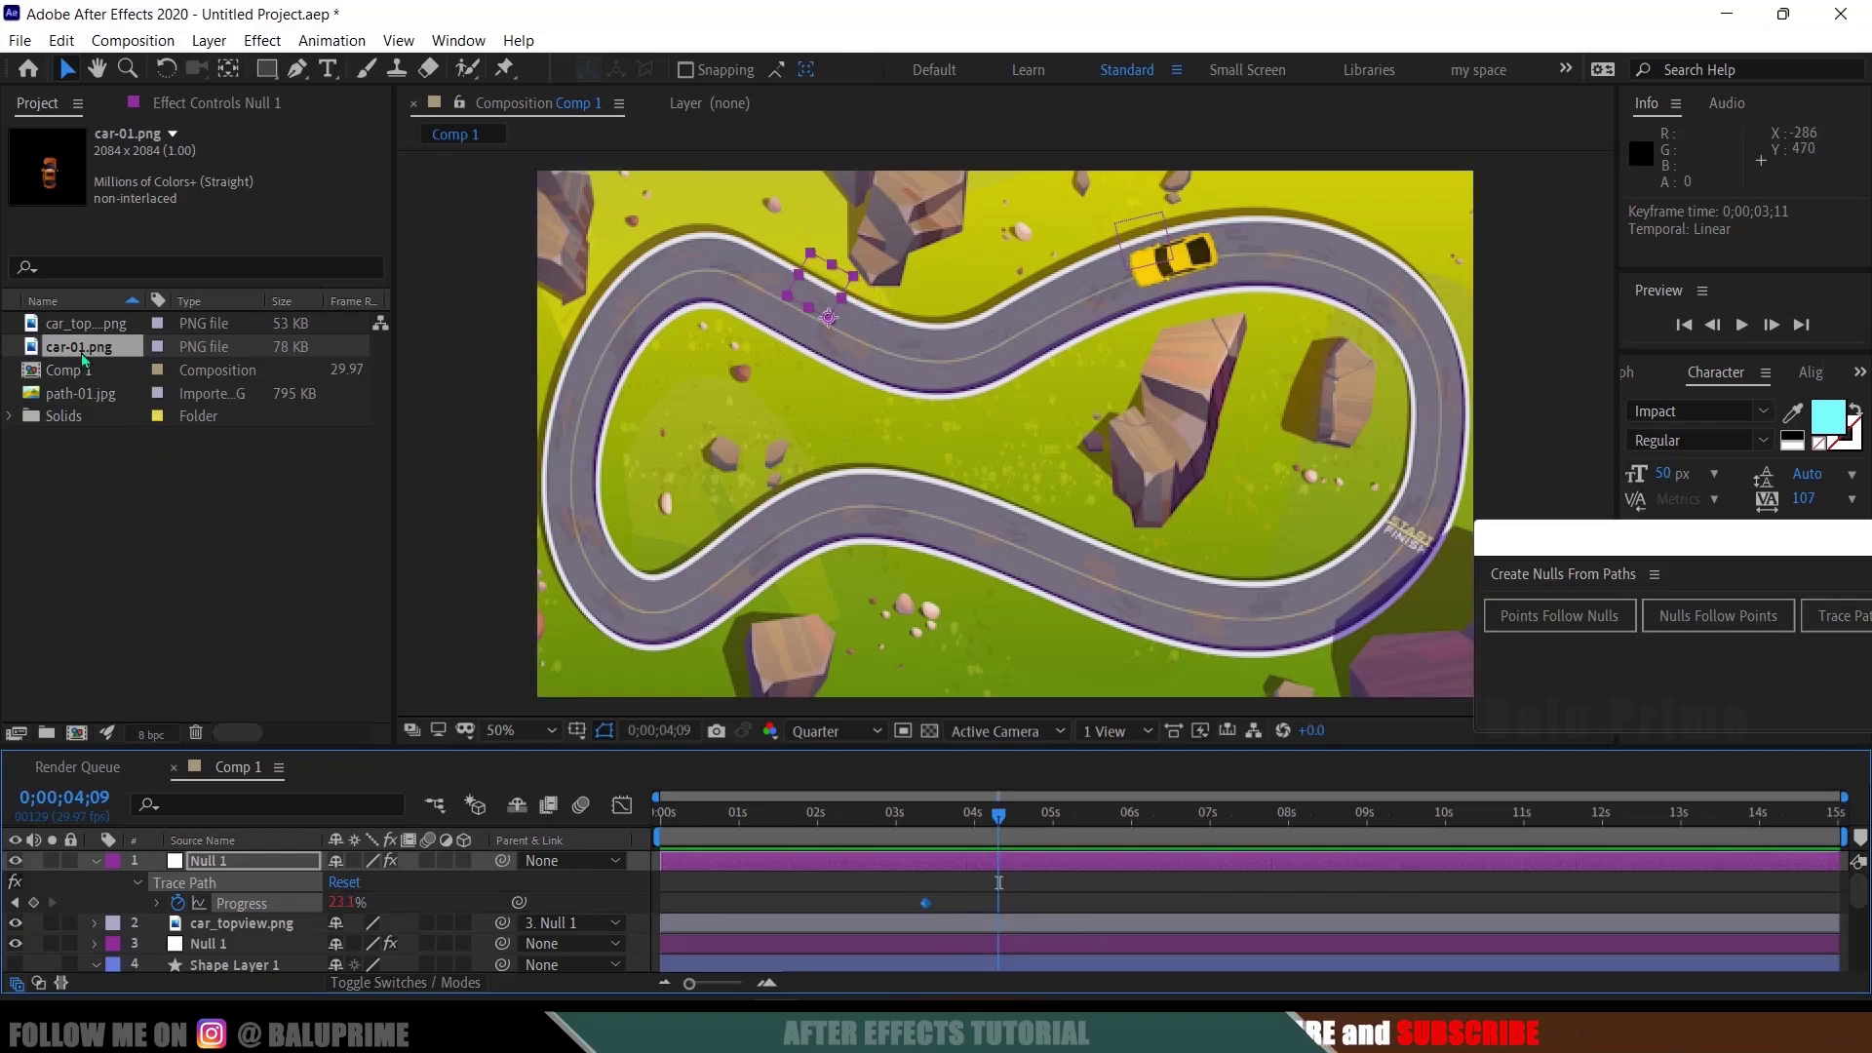
pyautogui.moveTo(72, 356); pyautogui.dragTo(210, 865)
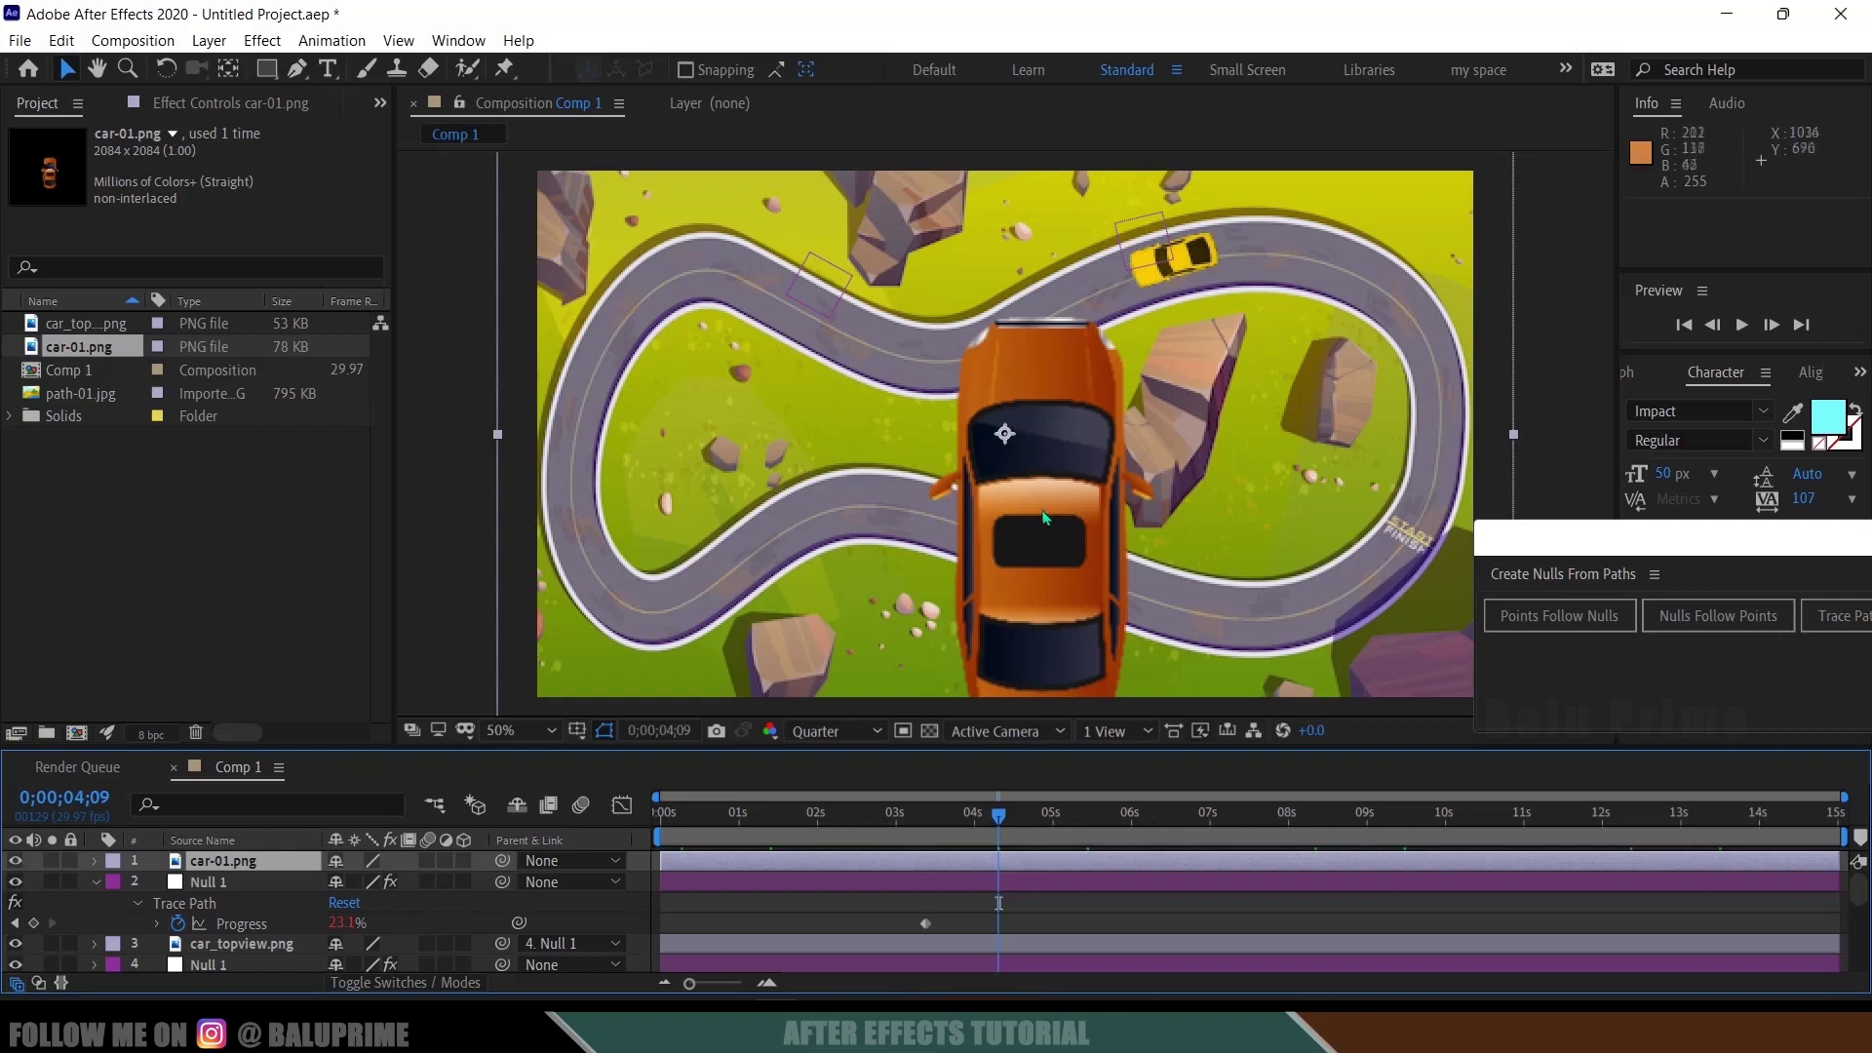
# Centre the orange car's anchor point with Pan Behind and adjust its rotation
pyautogui.click(228, 68)
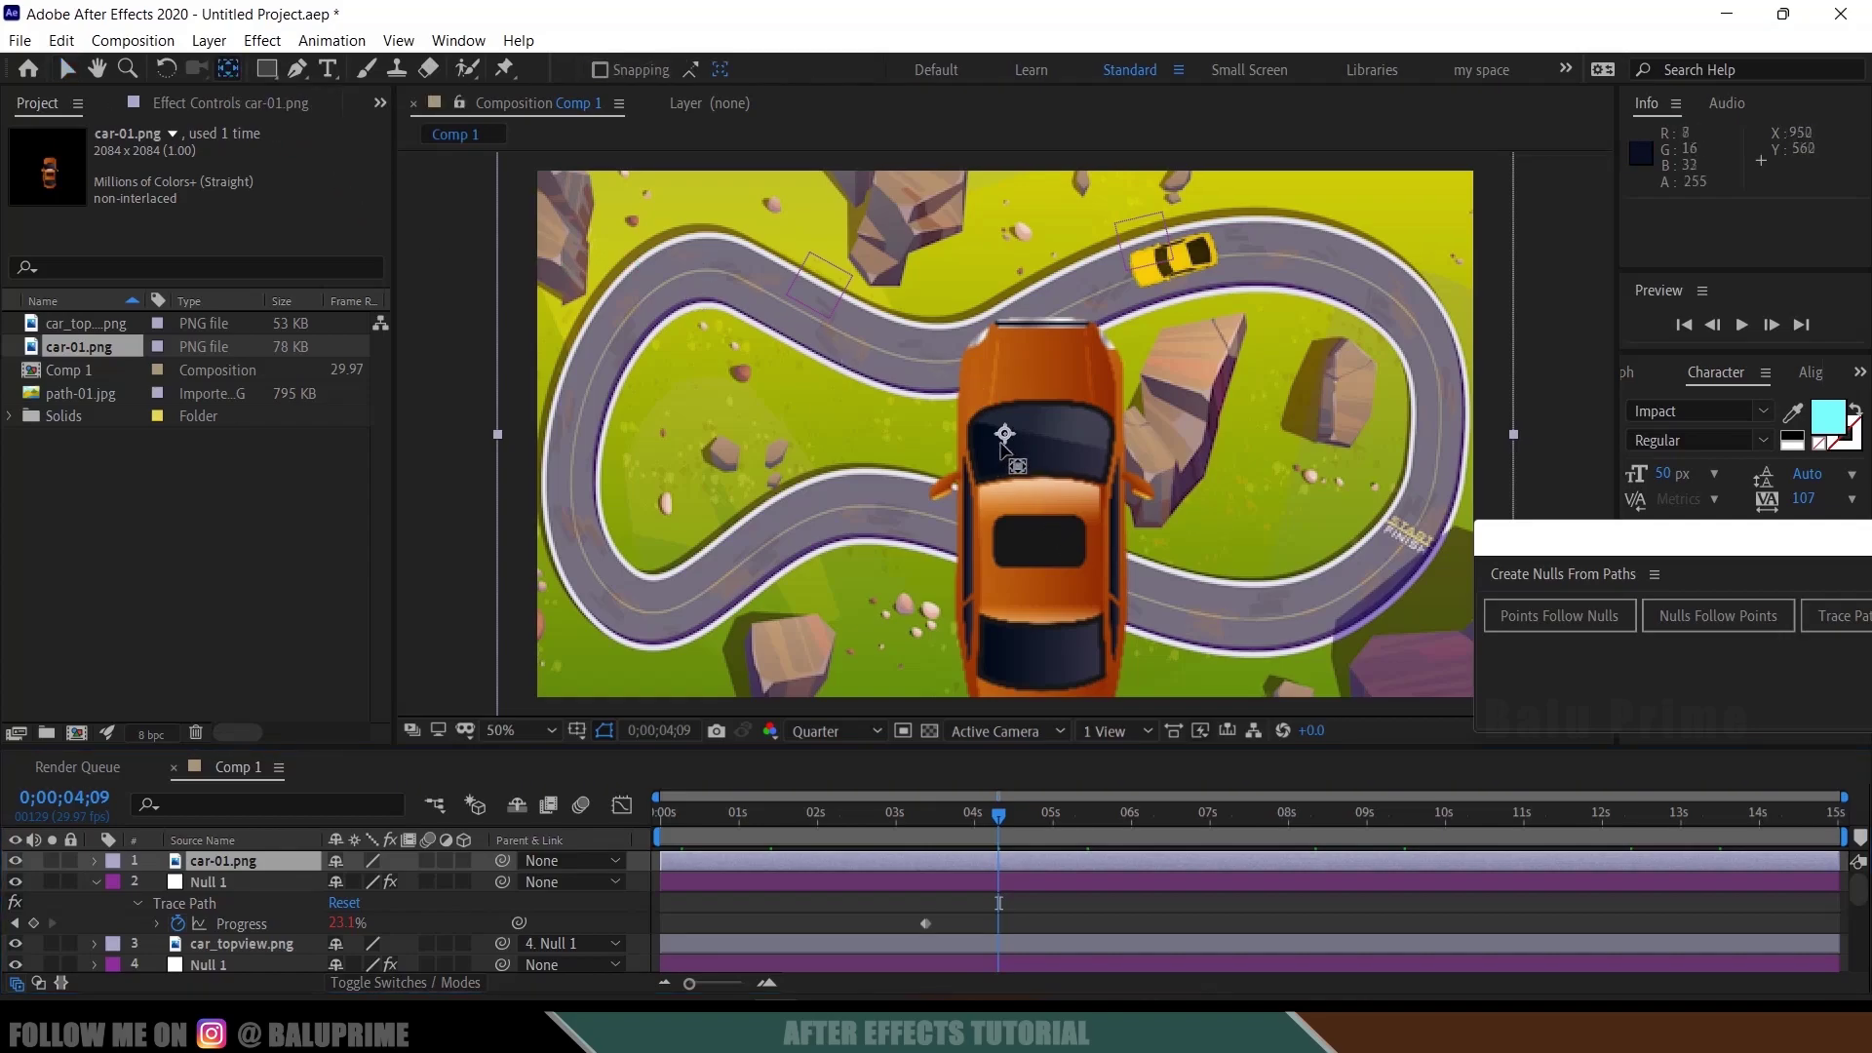
pyautogui.moveTo(1004, 443); pyautogui.dragTo(1026, 488)
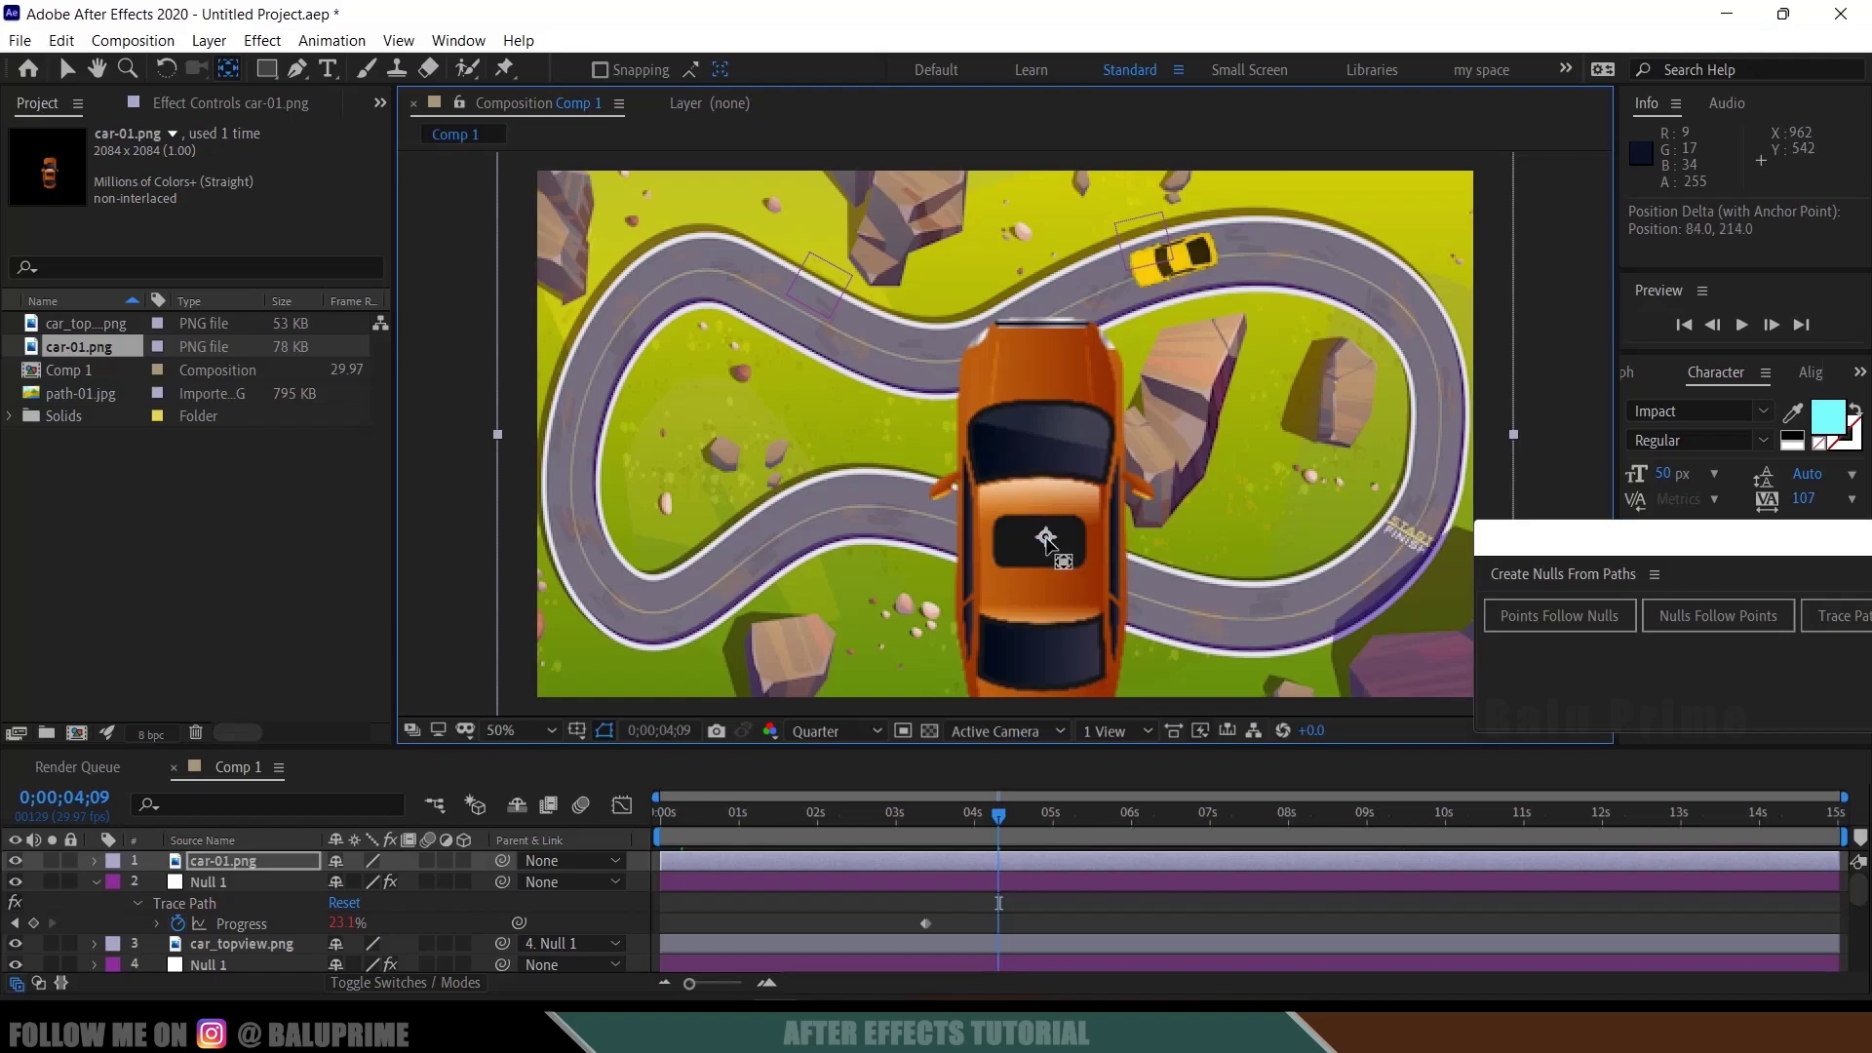
pyautogui.click(254, 866)
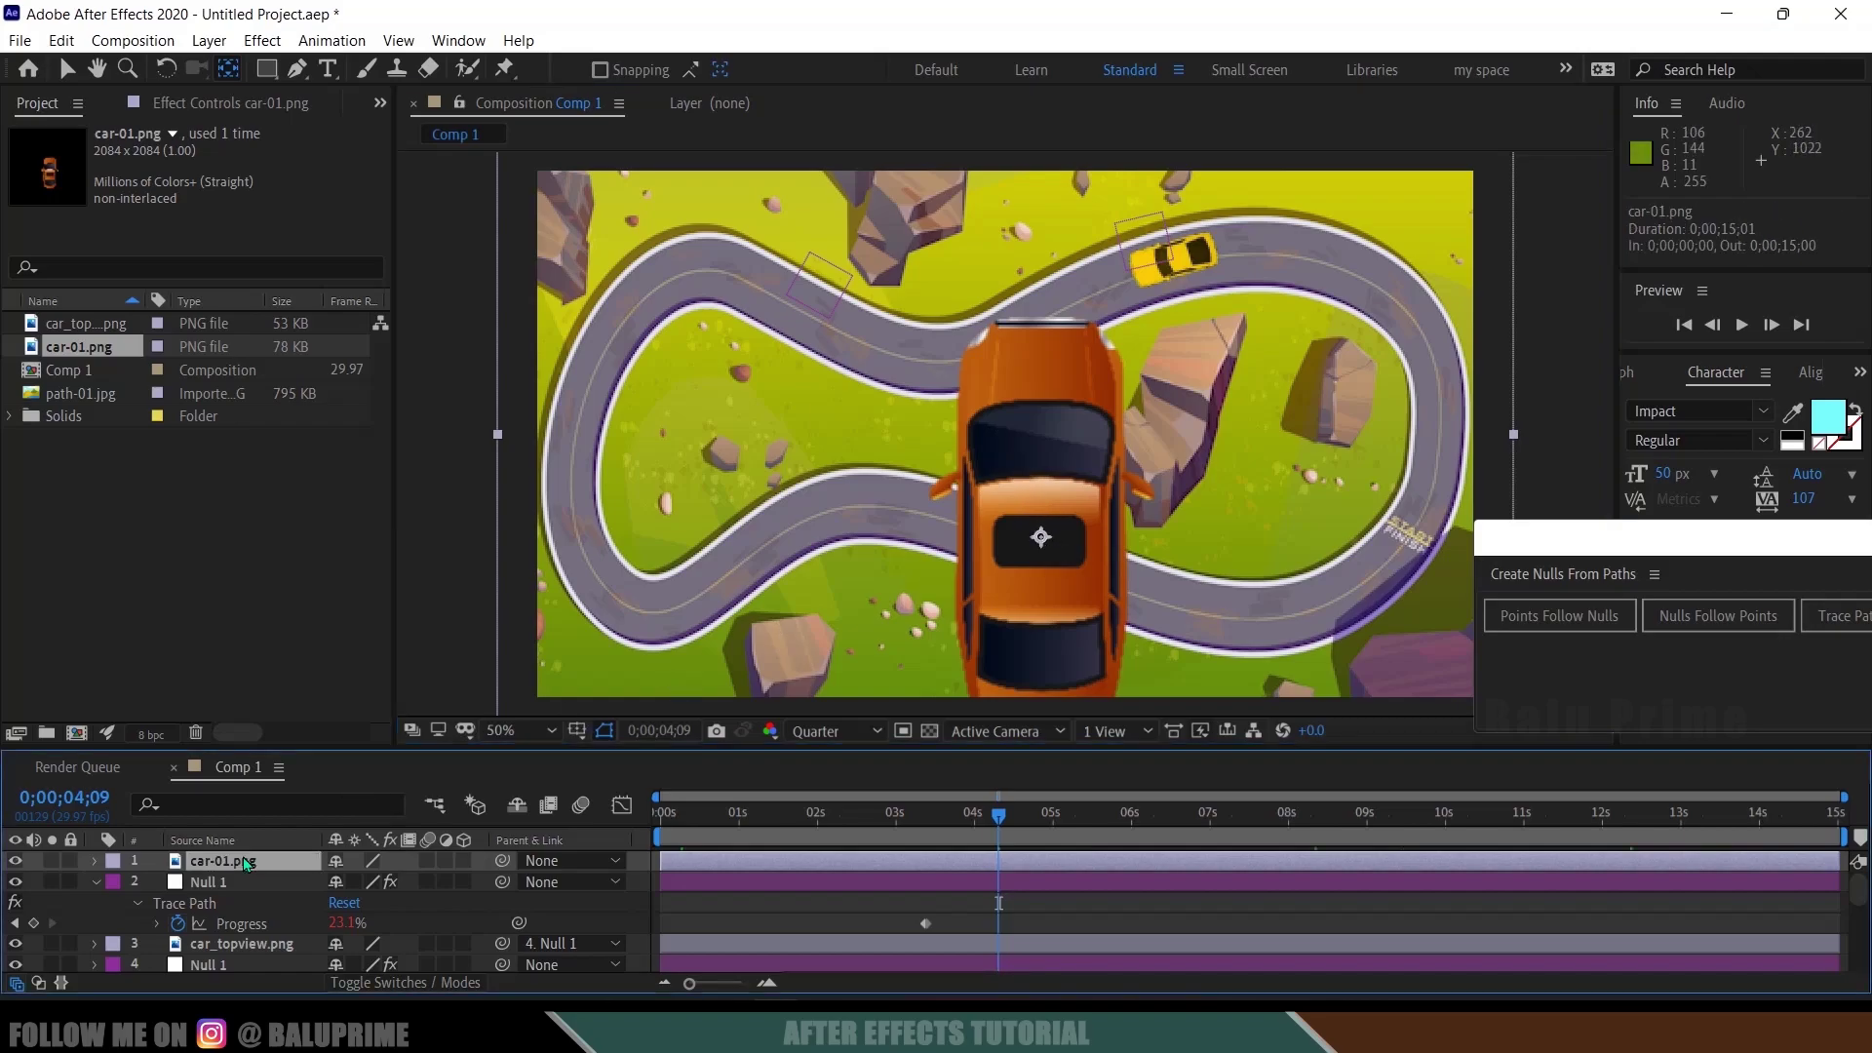
pyautogui.press('r')
pyautogui.moveTo(356, 881); pyautogui.dragTo(318, 882)
# Scale the orange car to 24% and place it on the track's upper-left bend
pyautogui.press('s')
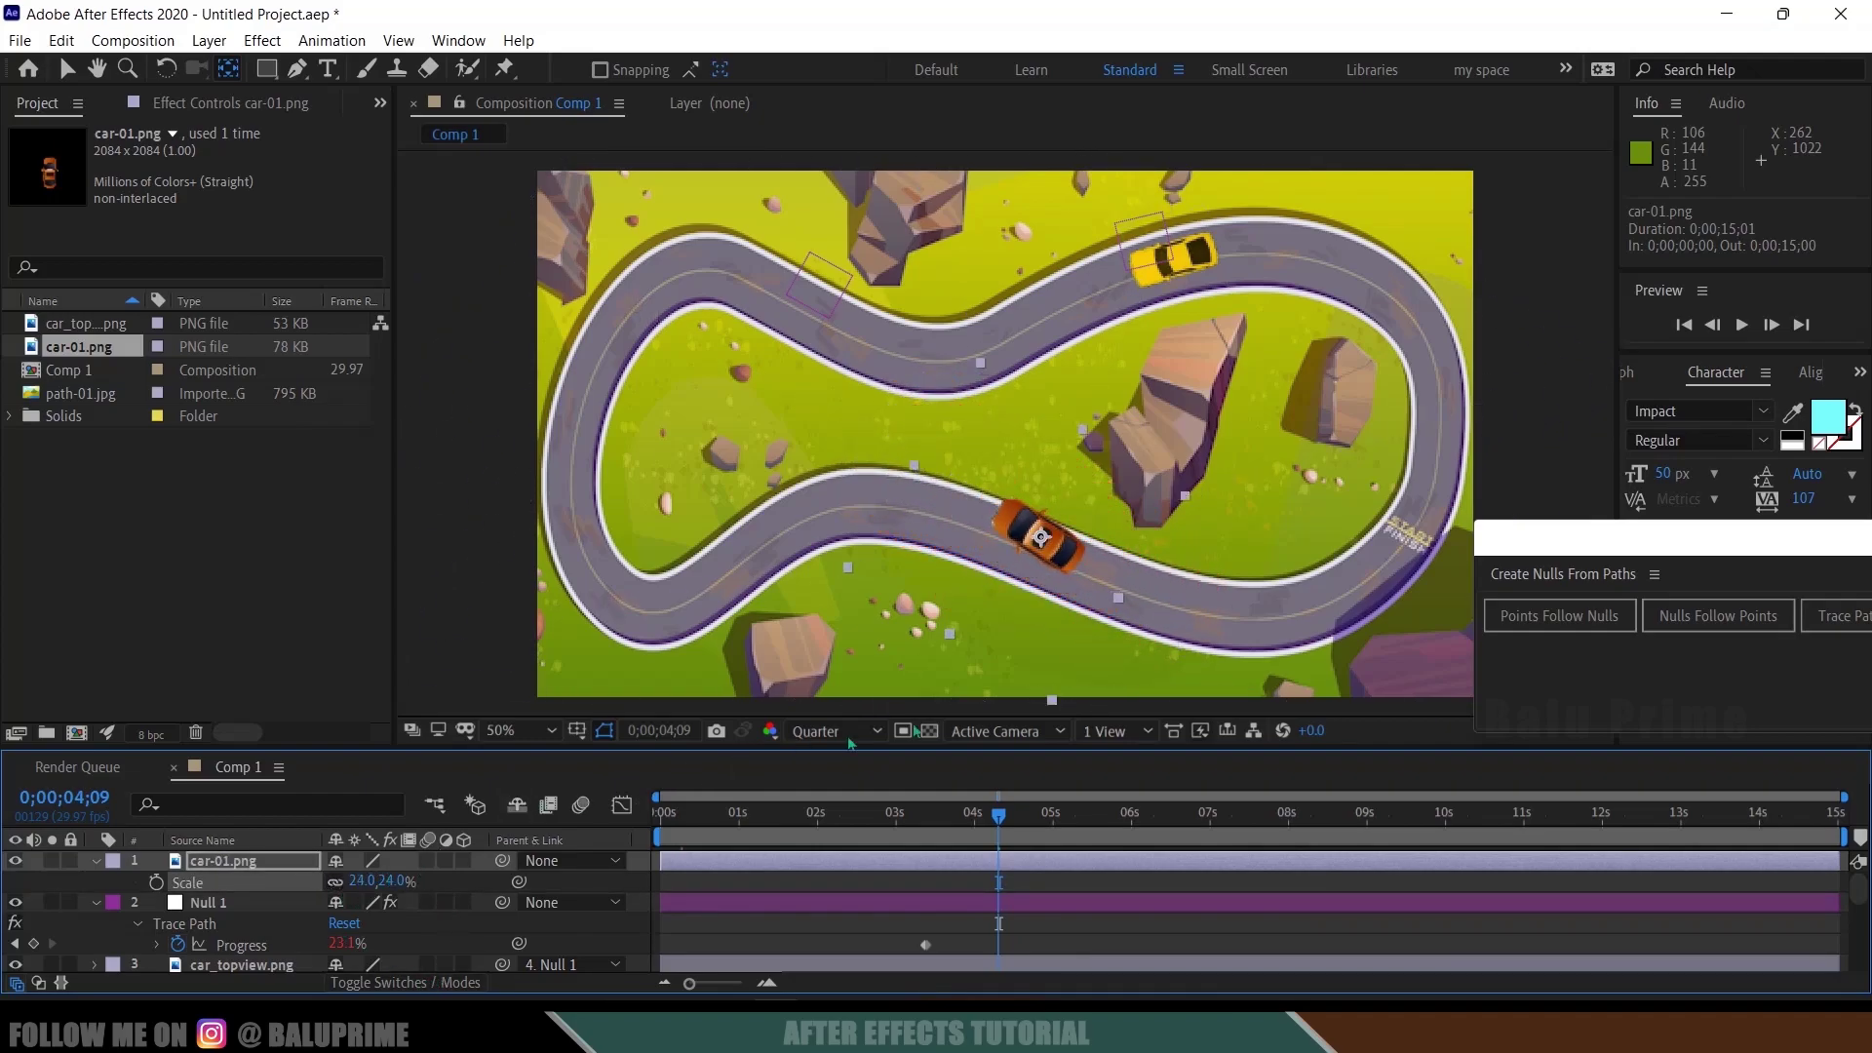
pyautogui.click(64, 71)
pyautogui.moveTo(1054, 566); pyautogui.dragTo(841, 341)
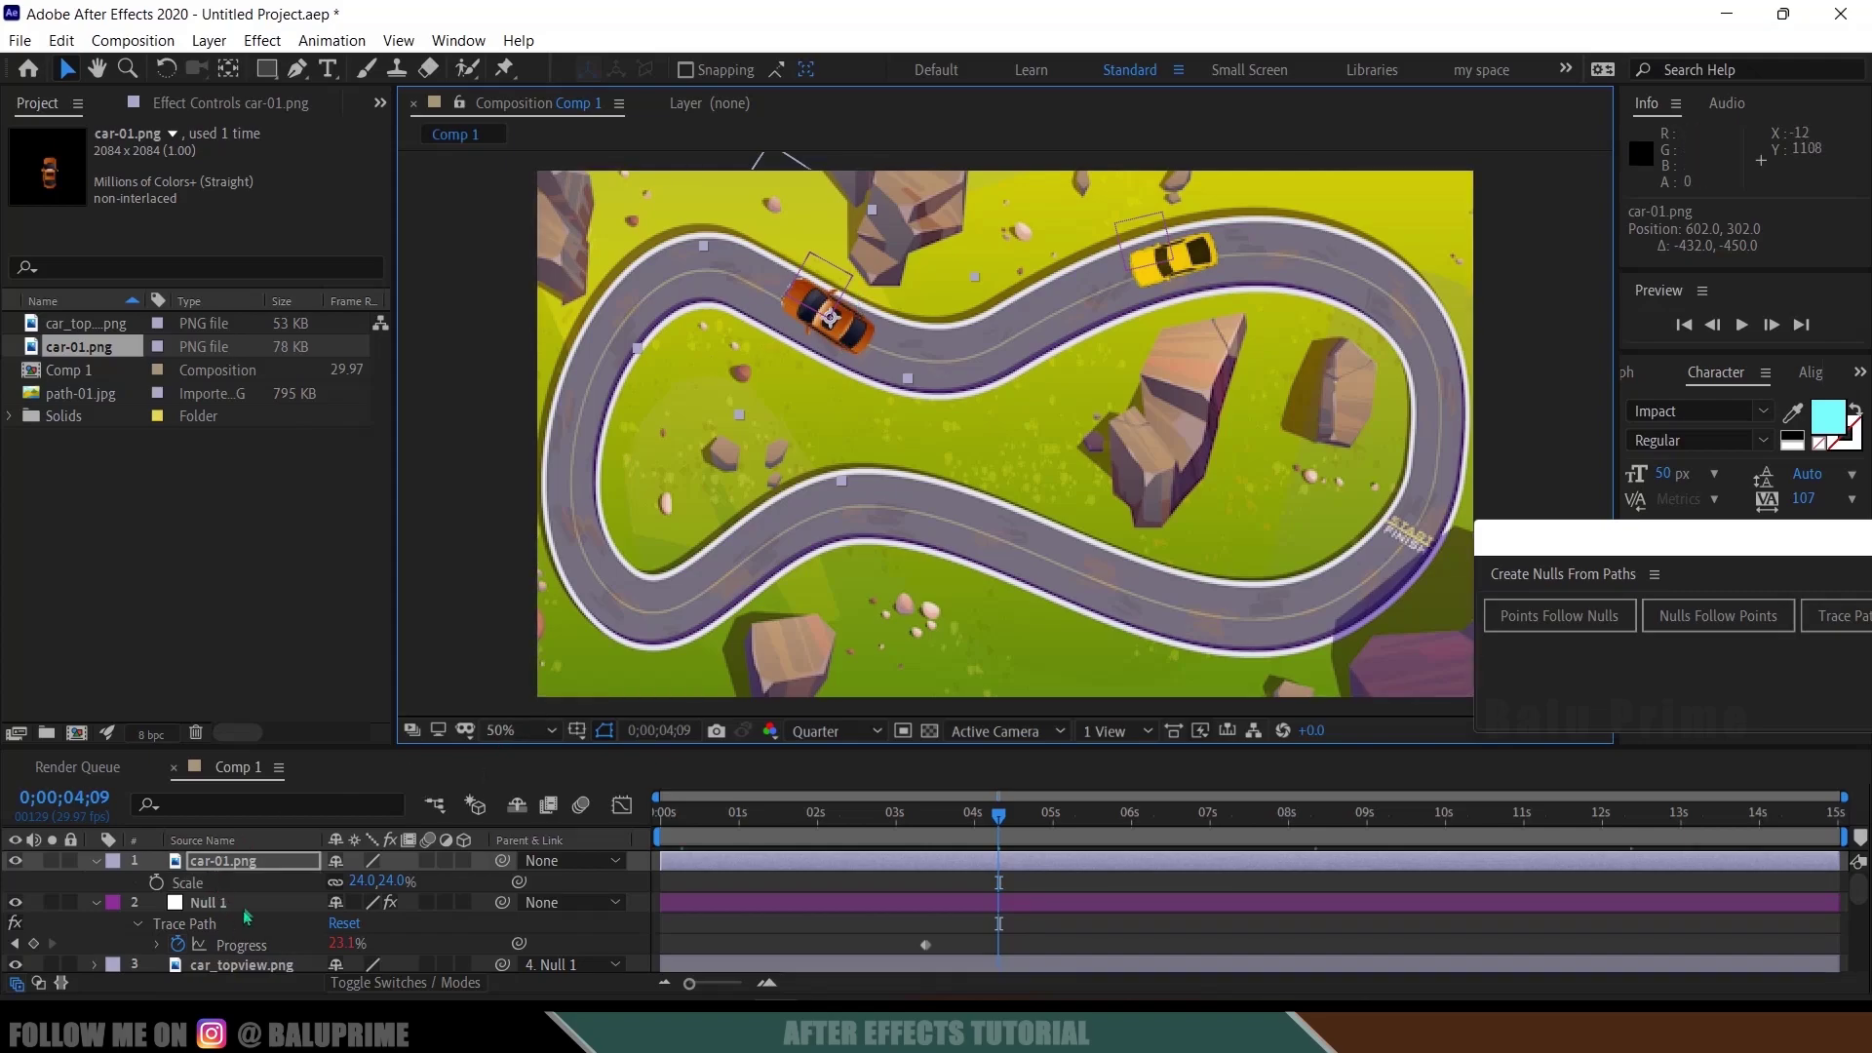
# Rotate car-01.png to -64°, parent it to the top Null 1, and preview both cars racing
pyautogui.press('r')
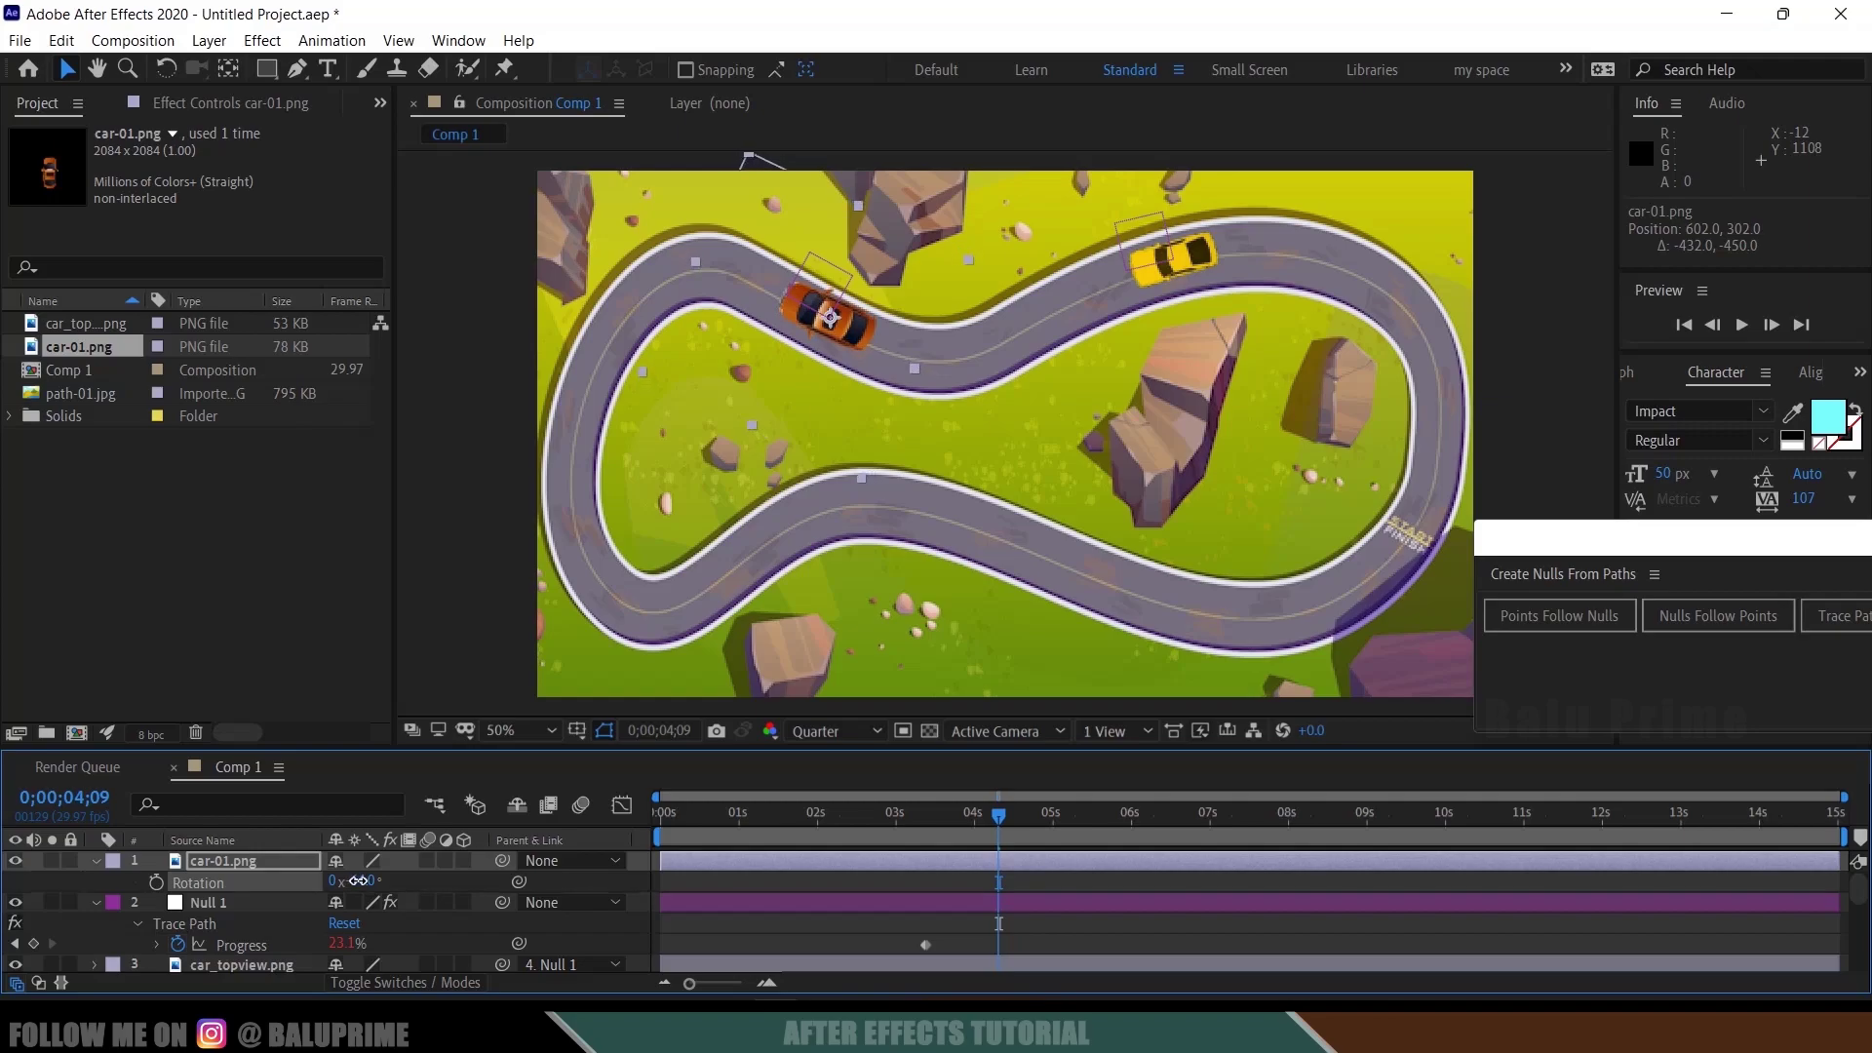
pyautogui.moveTo(358, 881); pyautogui.dragTo(295, 881)
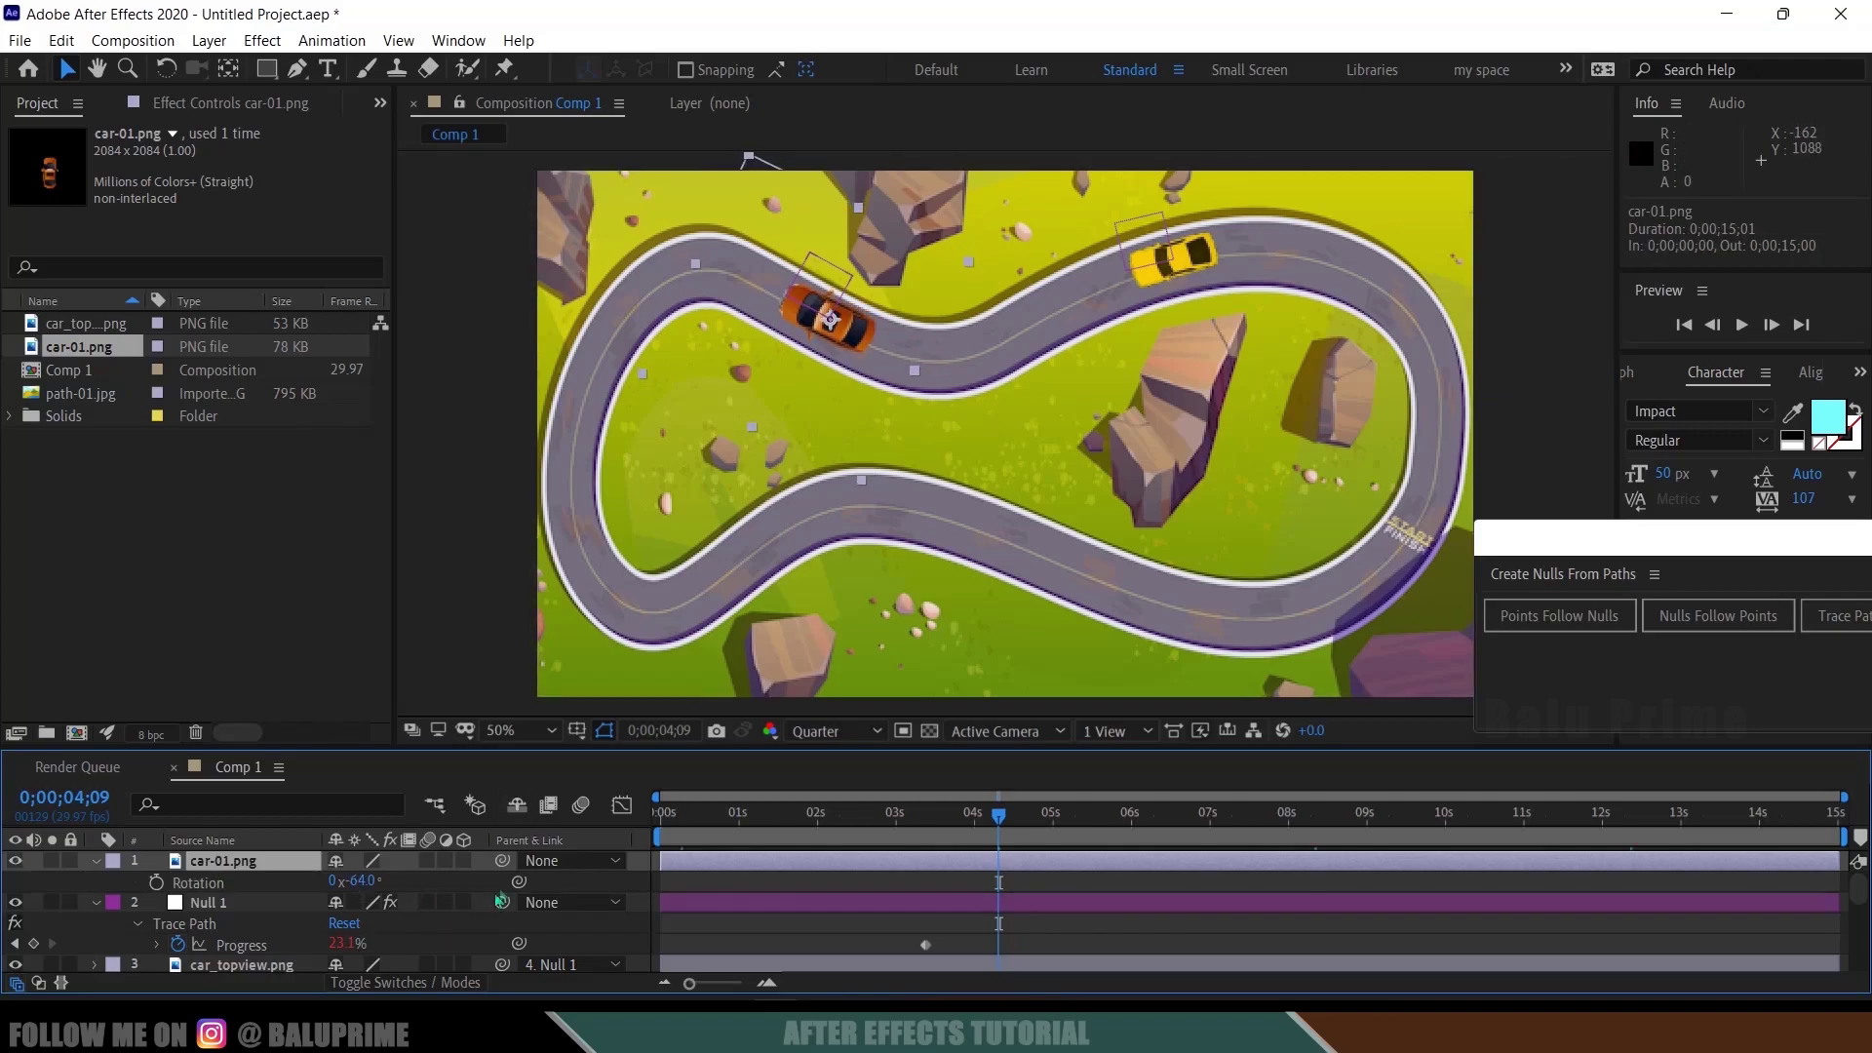
pyautogui.moveTo(436, 882); pyautogui.dragTo(225, 909)
pyautogui.click(660, 813)
pyautogui.press('space')
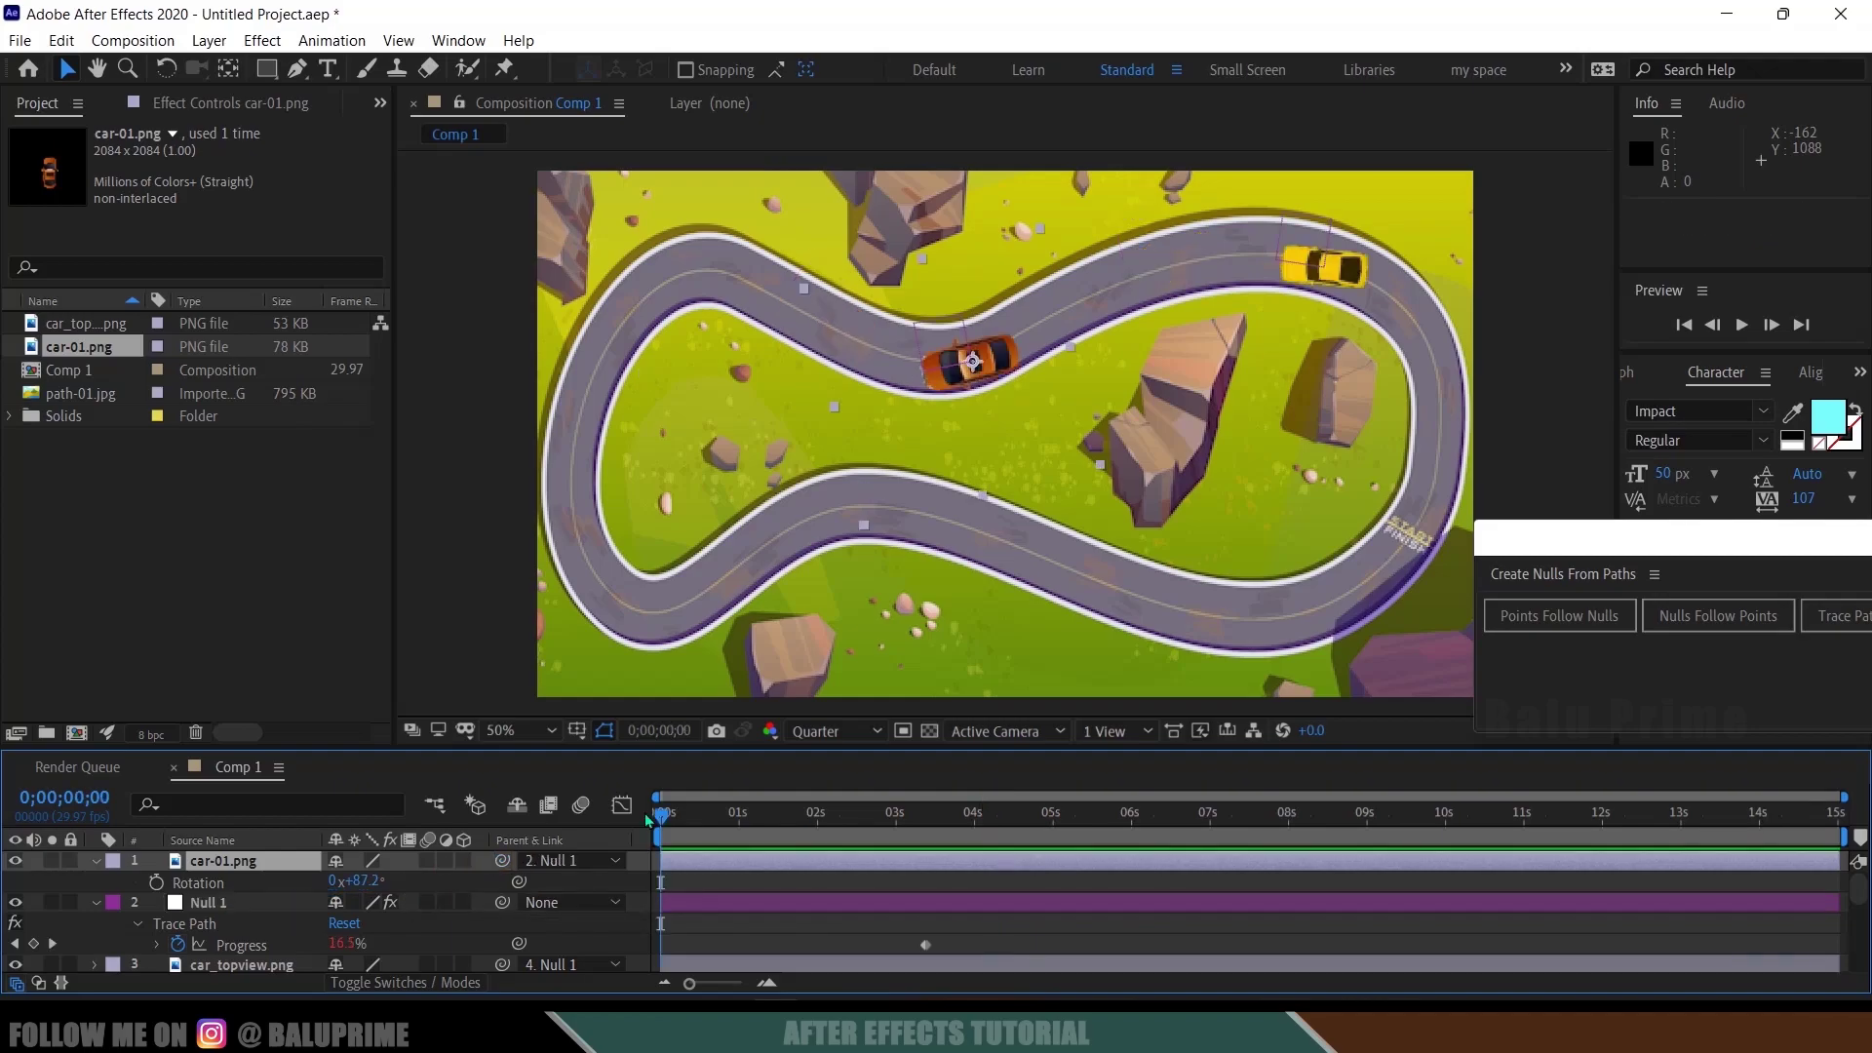